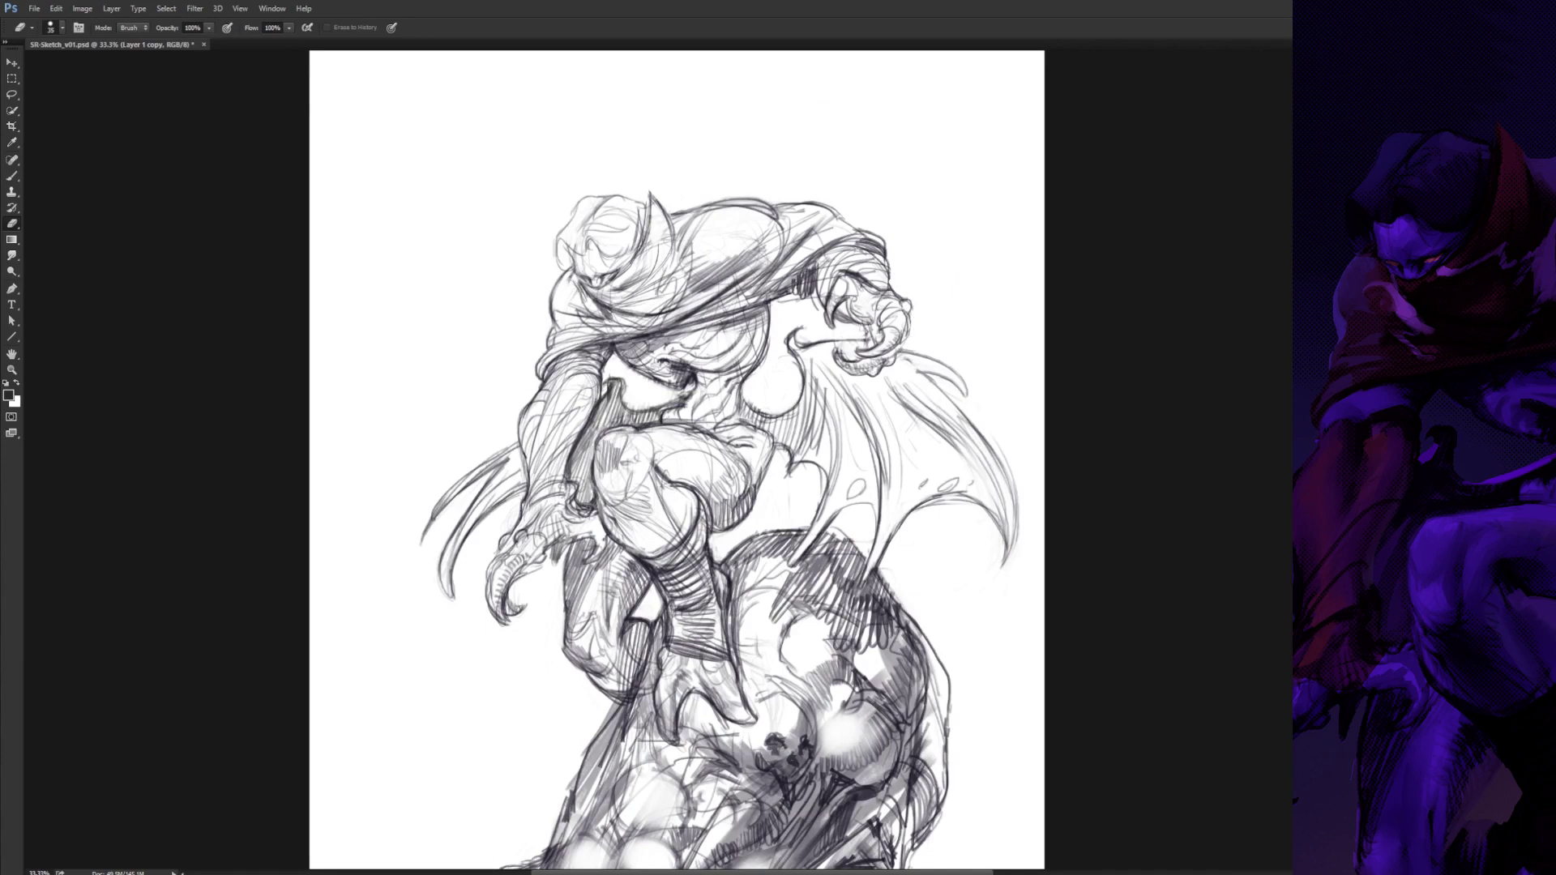
# - Erase stray sketch lines under the torso and around the lowered claw hand
pyautogui.press('e')
pyautogui.moveTo(626, 381)
pyautogui.mouseDown()
pyautogui.moveTo(634, 406)
pyautogui.moveTo(692, 384)
pyautogui.mouseUp()
pyautogui.press('b')
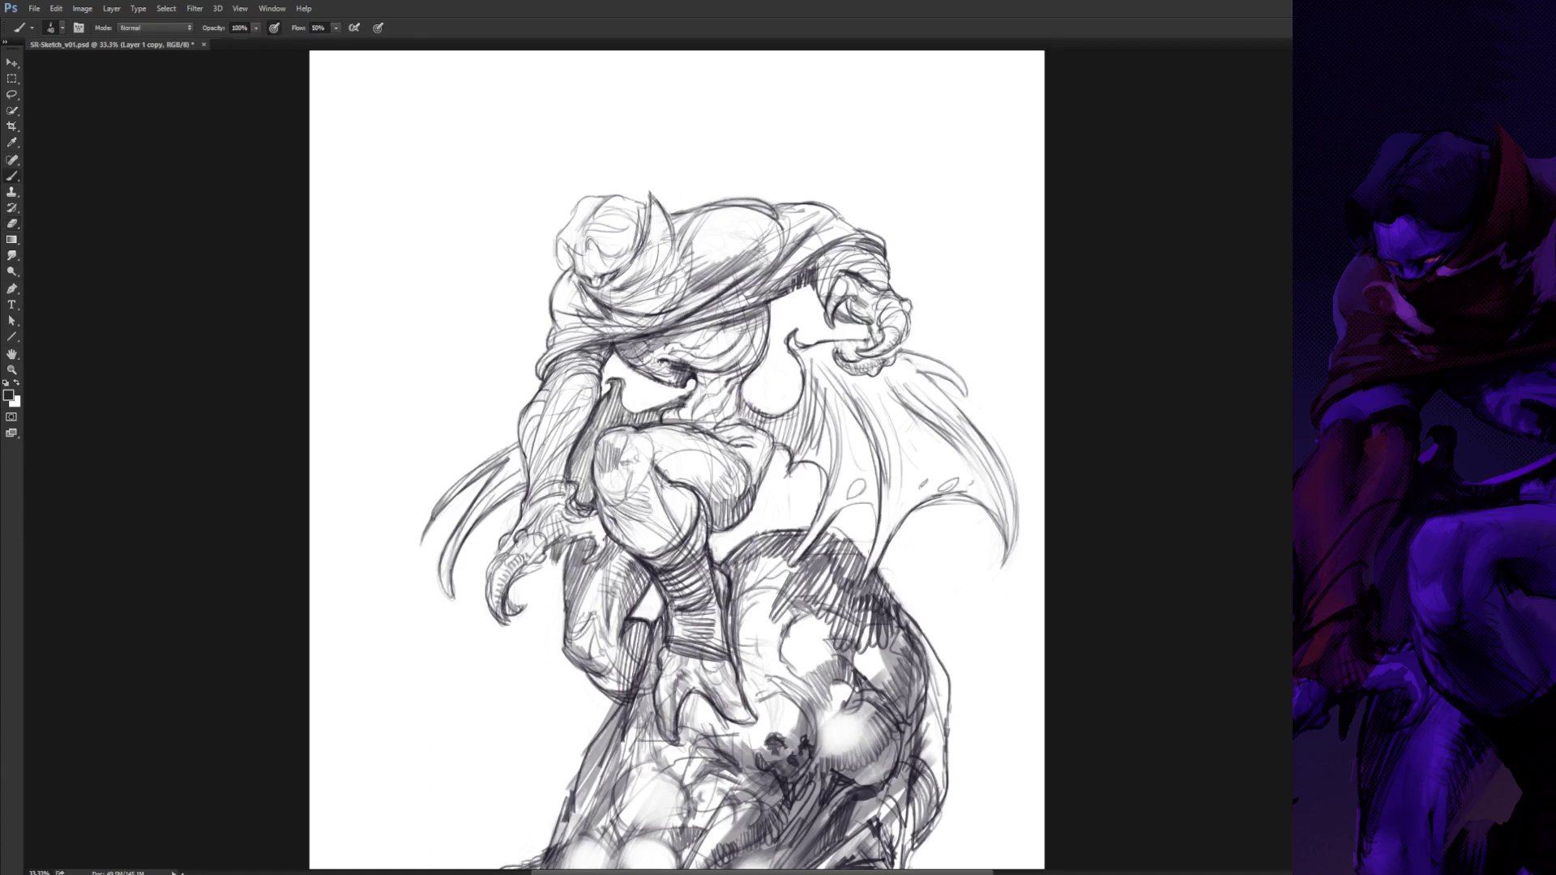
pyautogui.press('e')
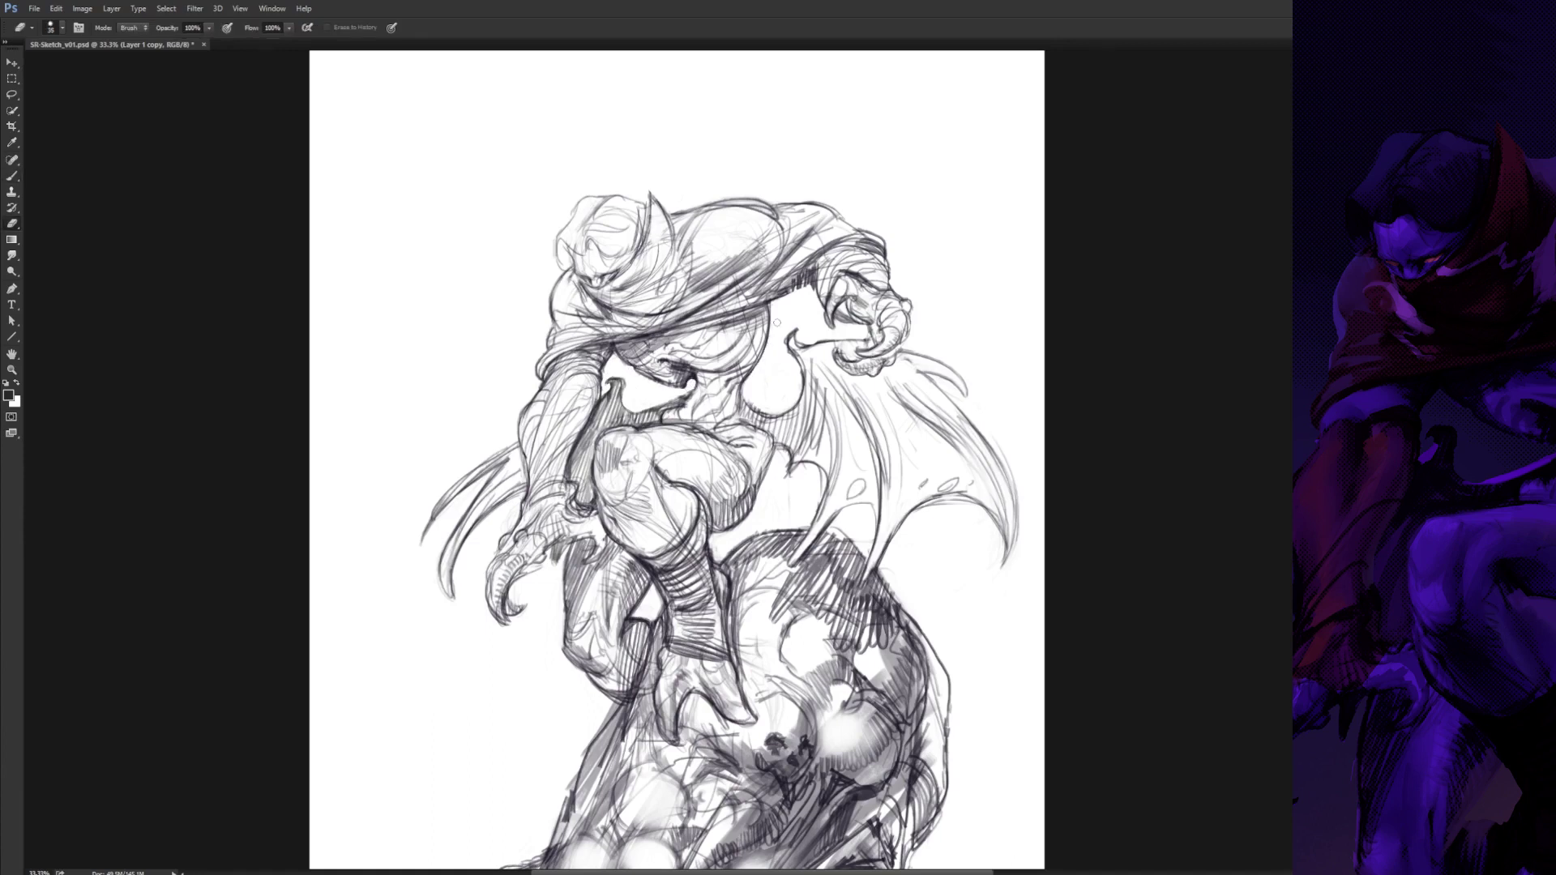
pyautogui.moveTo(512, 584); pyautogui.dragTo(541, 564)
pyautogui.moveTo(500, 624); pyautogui.dragTo(500, 620)
pyautogui.press('b')
pyautogui.press('e')
pyautogui.moveTo(572, 719); pyautogui.dragTo(445, 734)
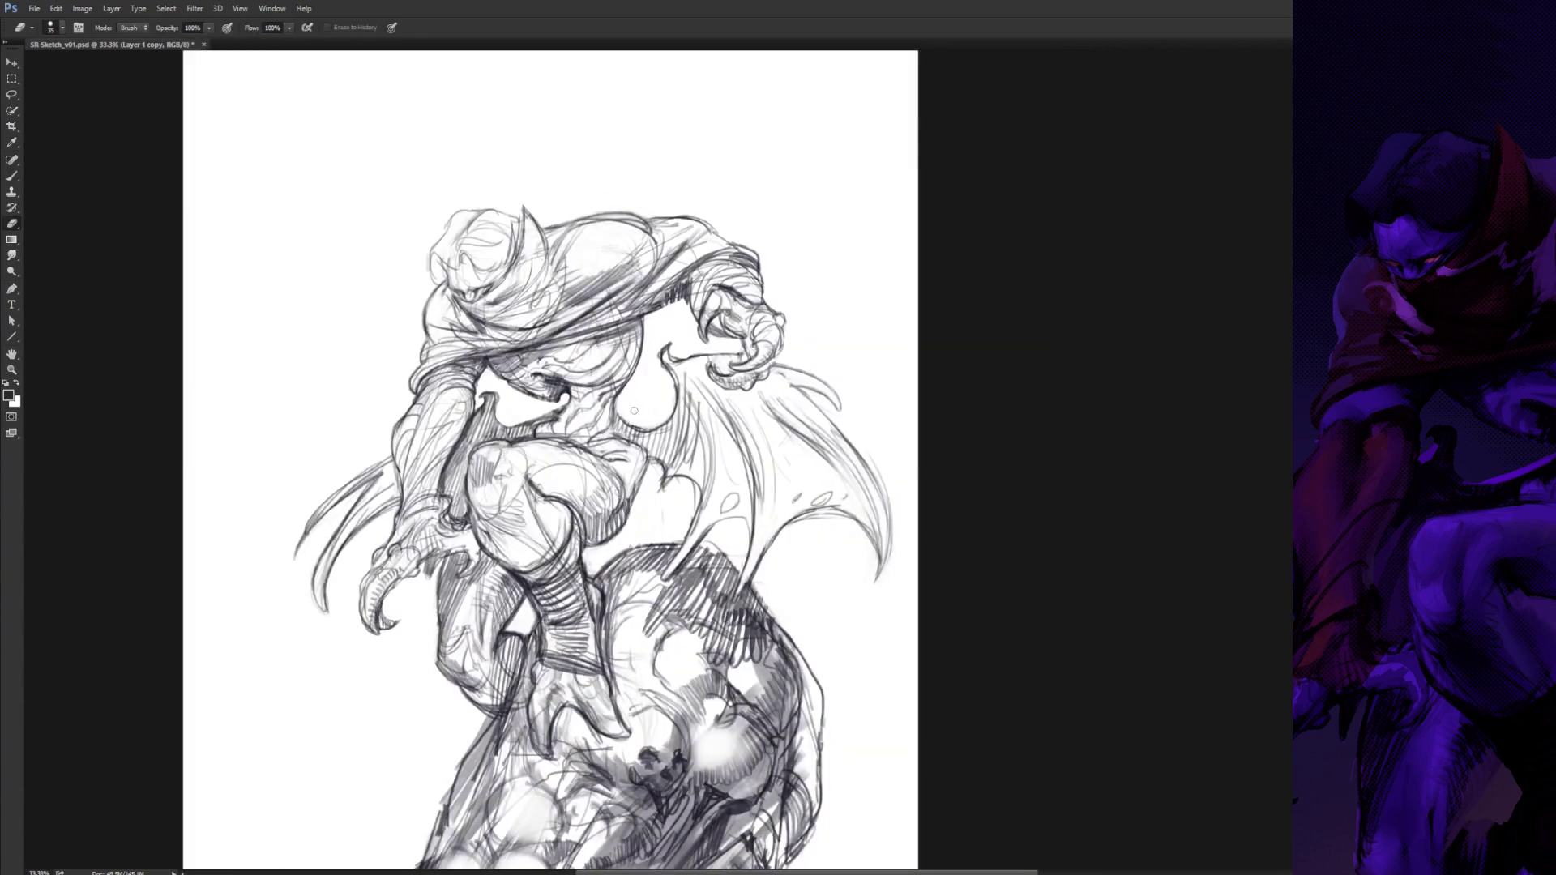
# - Clean up the outlines of the raised claw hand, the wing and the rock by redrawing and erasing sketch lines
pyautogui.press('b')
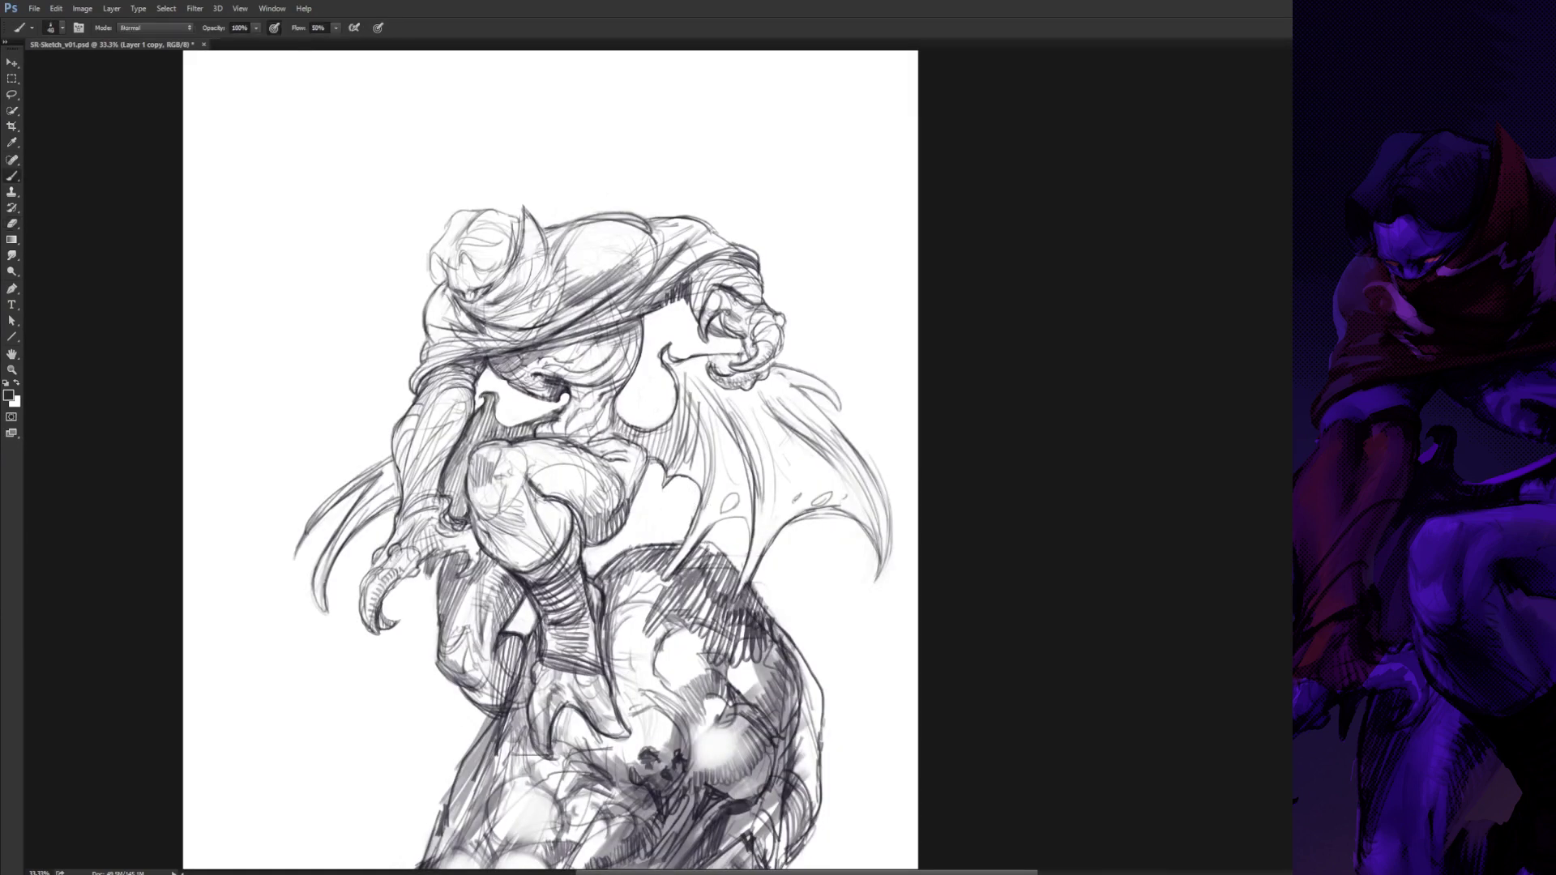
pyautogui.press('e')
pyautogui.moveTo(736, 354); pyautogui.dragTo(756, 343)
pyautogui.press('b')
pyautogui.moveTo(770, 364); pyautogui.dragTo(767, 446)
pyautogui.press('e')
pyautogui.moveTo(877, 553)
pyautogui.mouseDown()
pyautogui.moveTo(886, 632)
pyautogui.moveTo(872, 659)
pyautogui.mouseUp()
pyautogui.press('b')
pyautogui.moveTo(798, 721); pyautogui.dragTo(878, 519)
pyautogui.press('e')
pyautogui.moveTo(836, 470); pyautogui.dragTo(850, 495)
pyautogui.moveTo(905, 616); pyautogui.dragTo(866, 458)
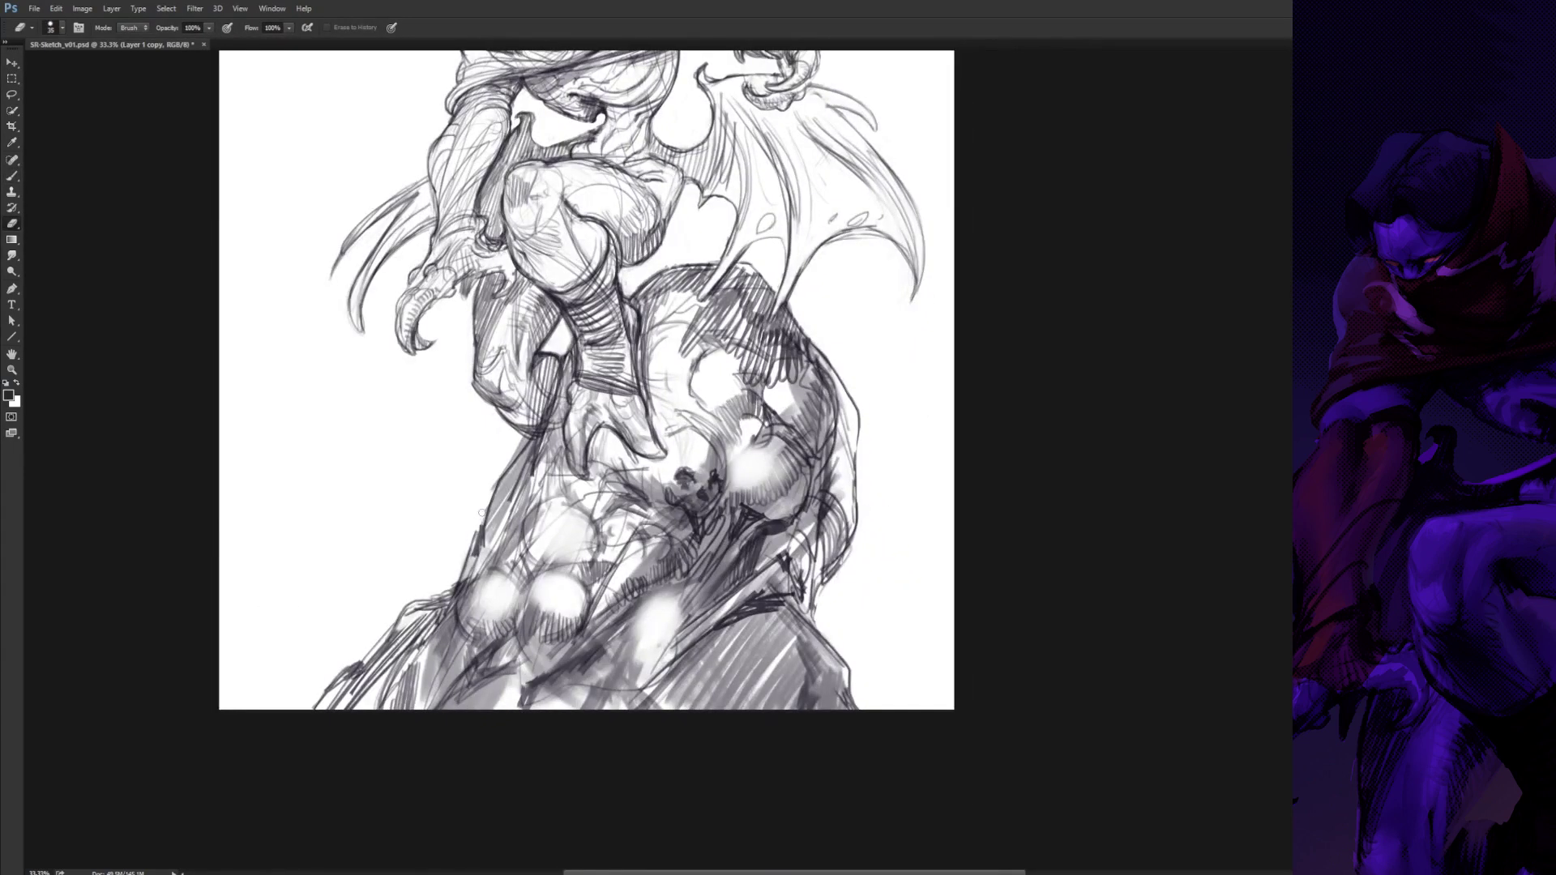
# - Erase leftover marks on the white background around the figure and rock and touch up the sketch's outer contour
pyautogui.moveTo(445, 494); pyautogui.dragTo(431, 761)
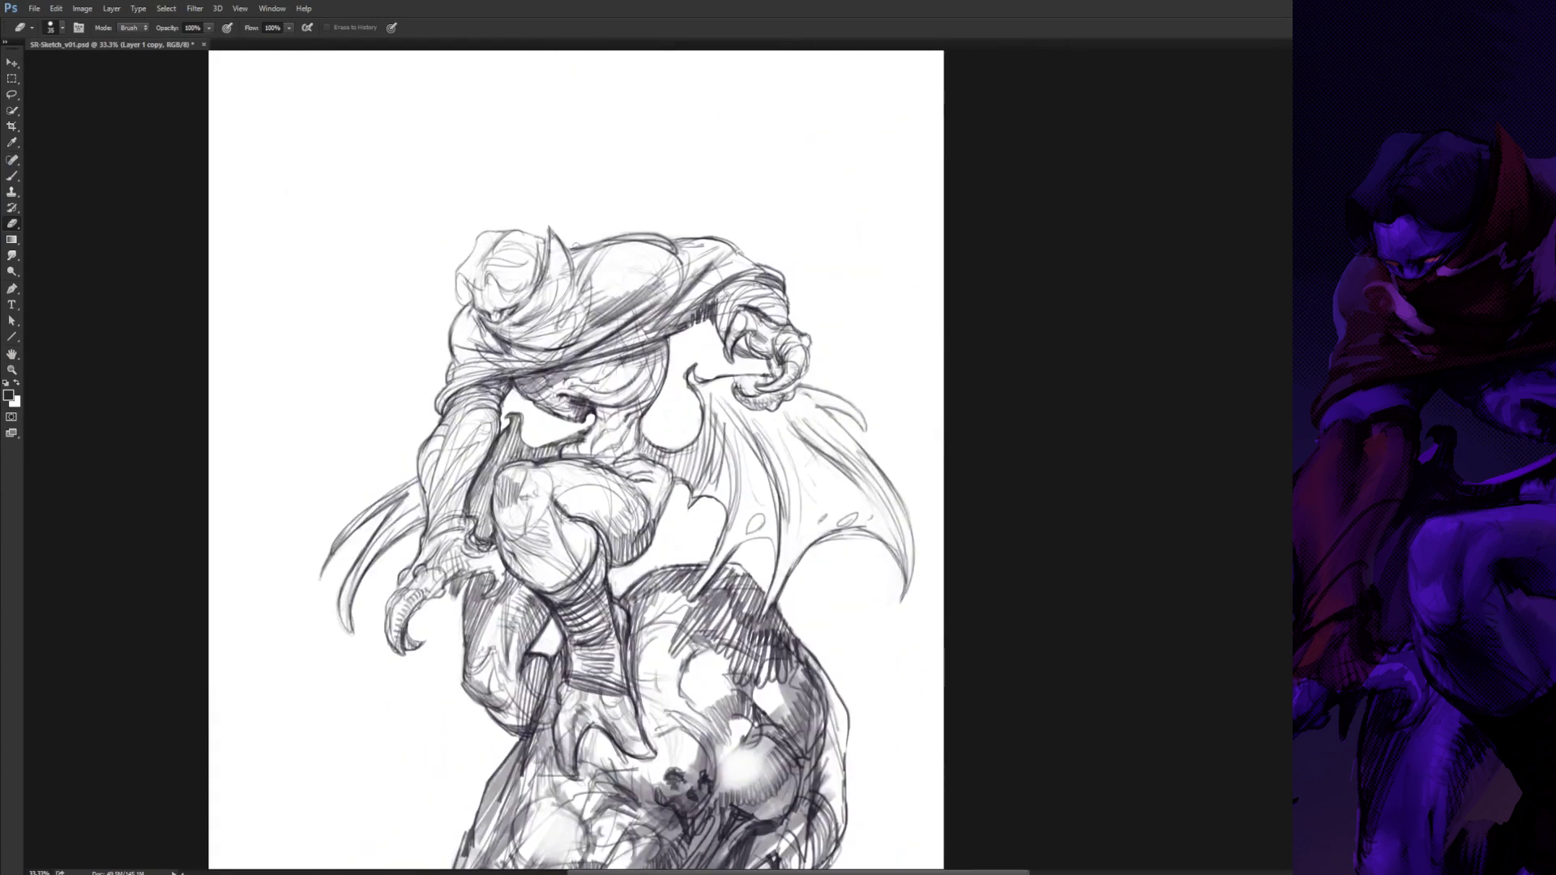
pyautogui.press('b')
pyautogui.press('space')
pyautogui.moveTo(384, 757)
pyautogui.mouseDown()
pyautogui.moveTo(487, 605)
pyautogui.moveTo(380, 767)
pyautogui.mouseUp()
pyautogui.press('e')
pyautogui.press('space')
pyautogui.press('b')
pyautogui.press('e')
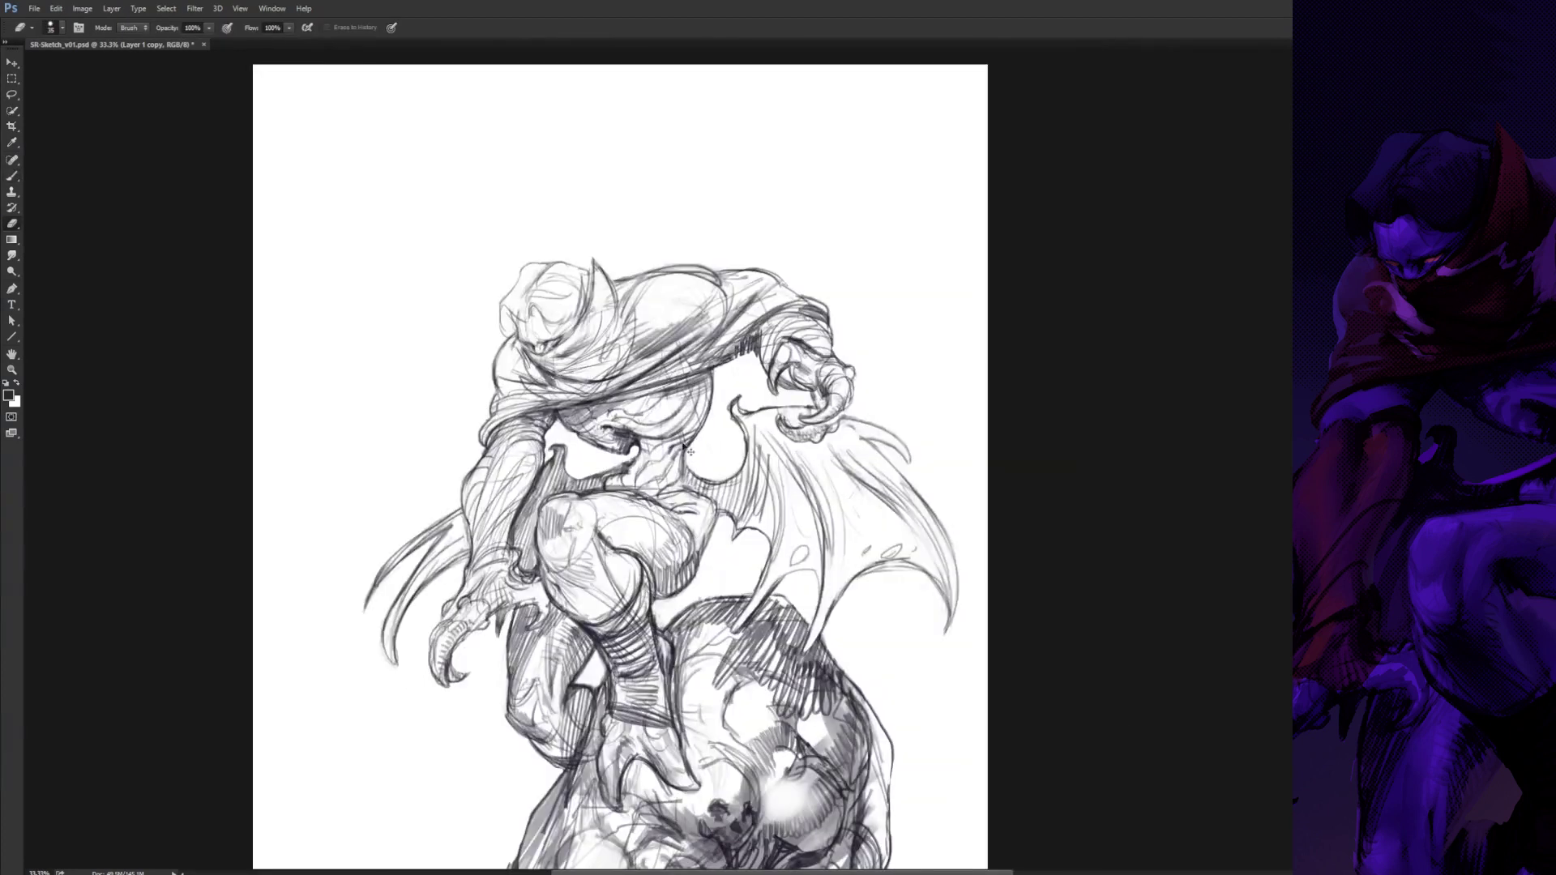
# - Add a new layer and test how the Magic Wand selects the white background around the figure, then clear the selection
pyautogui.hotkey('ctrl', '-')
pyautogui.hotkey('ctrl', 'alt', 'shift', 'n')
pyautogui.press('w')
pyautogui.click(812, 201)
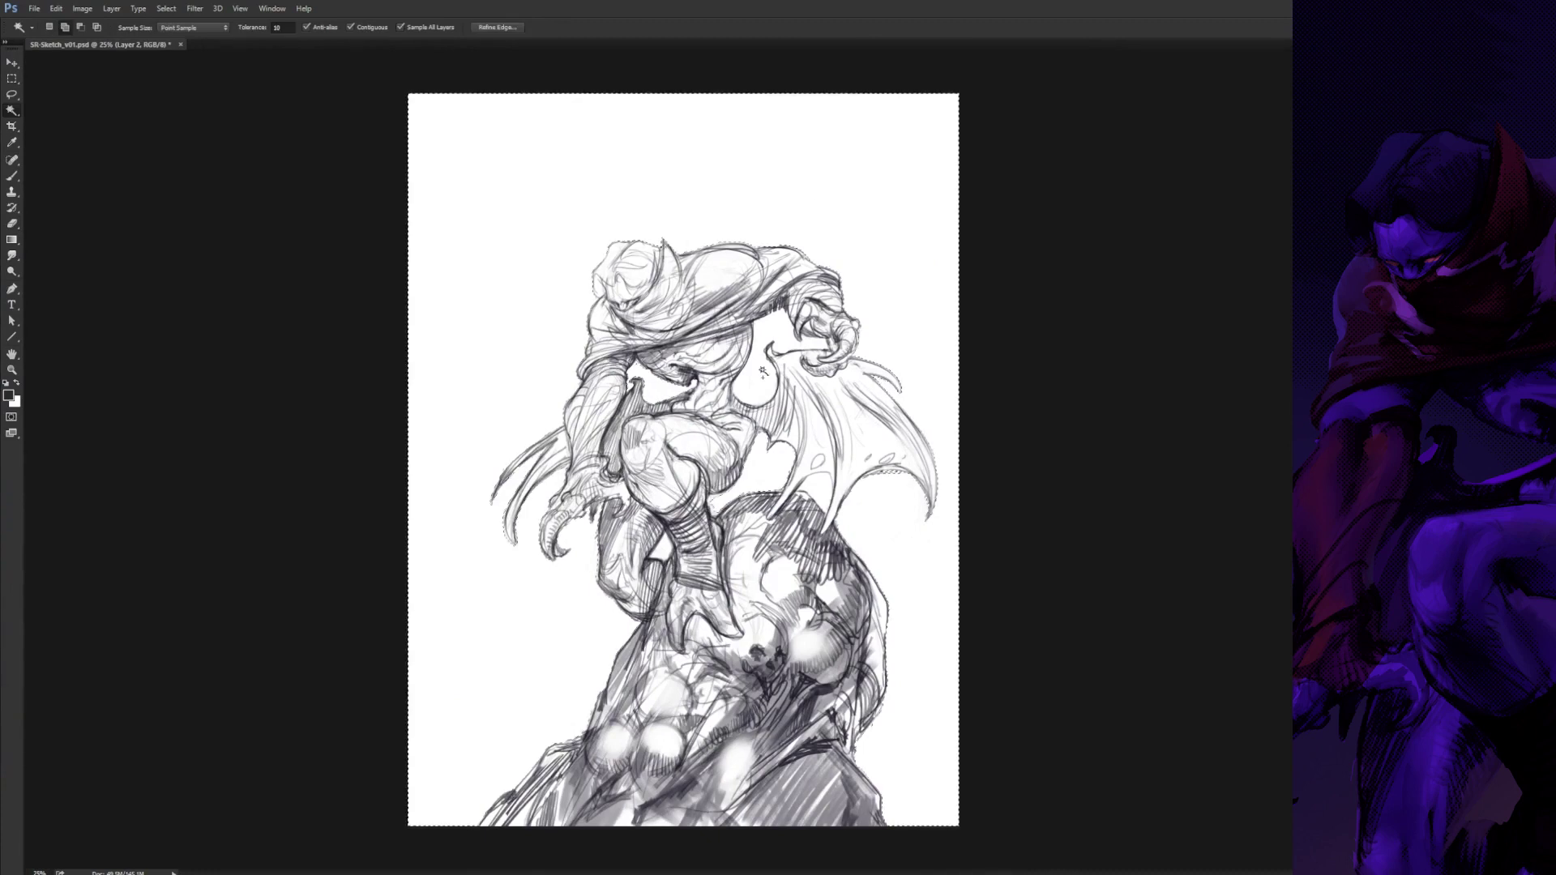
pyautogui.hotkey('ctrl', 'd')
# - Outline the area beneath the wing's scalloped lower edge with the Pen tool and tidy that edge of the sketch
pyautogui.press('p')
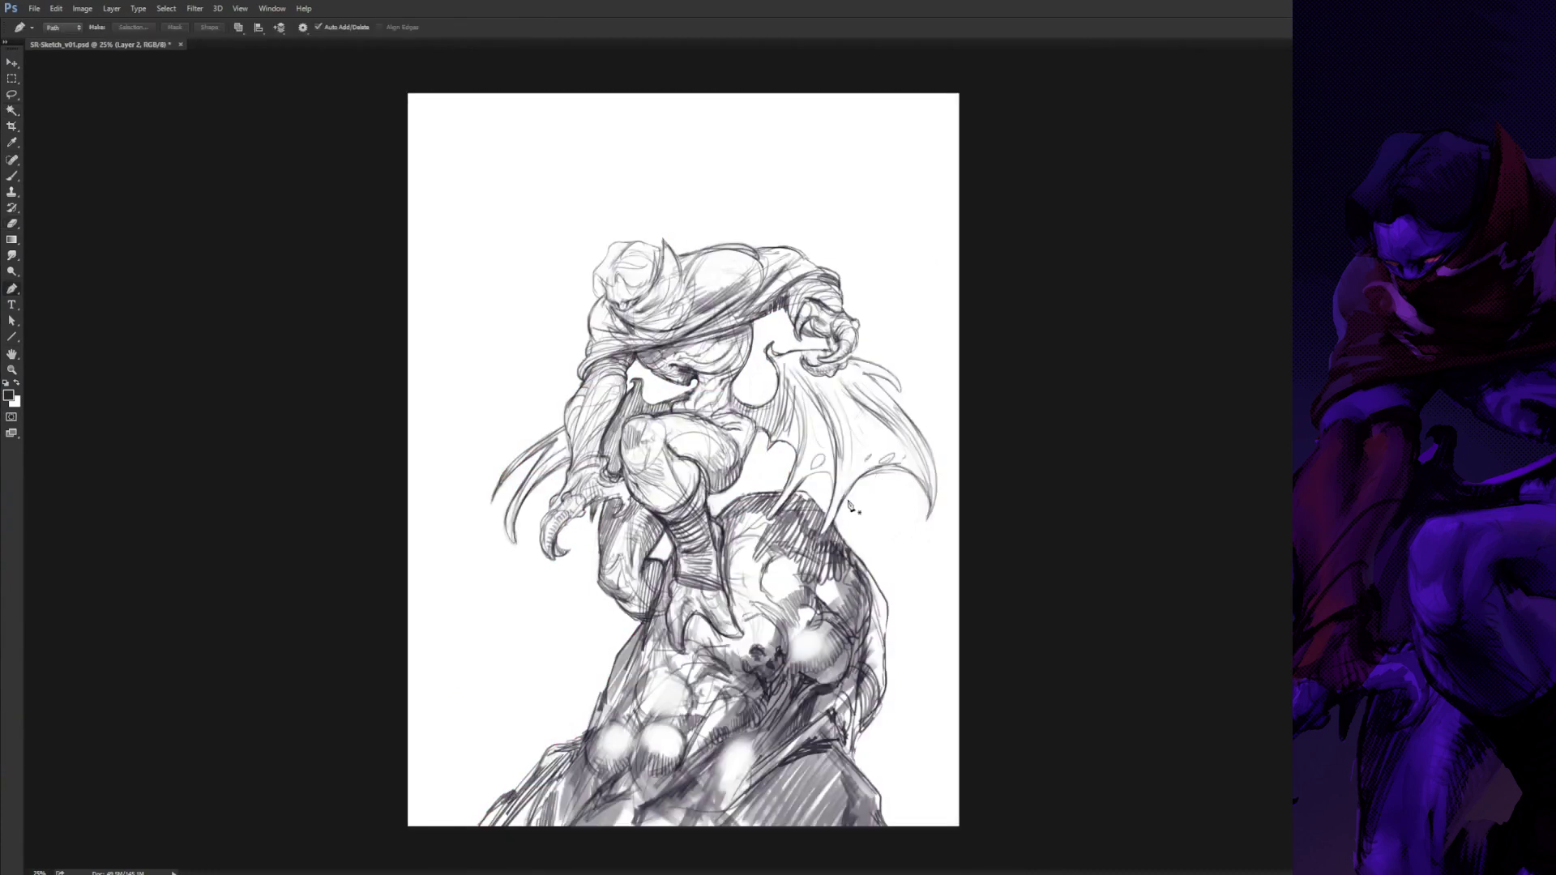
pyautogui.click(843, 504)
pyautogui.click(867, 472)
pyautogui.moveTo(926, 516); pyautogui.dragTo(921, 573)
pyautogui.click(896, 577)
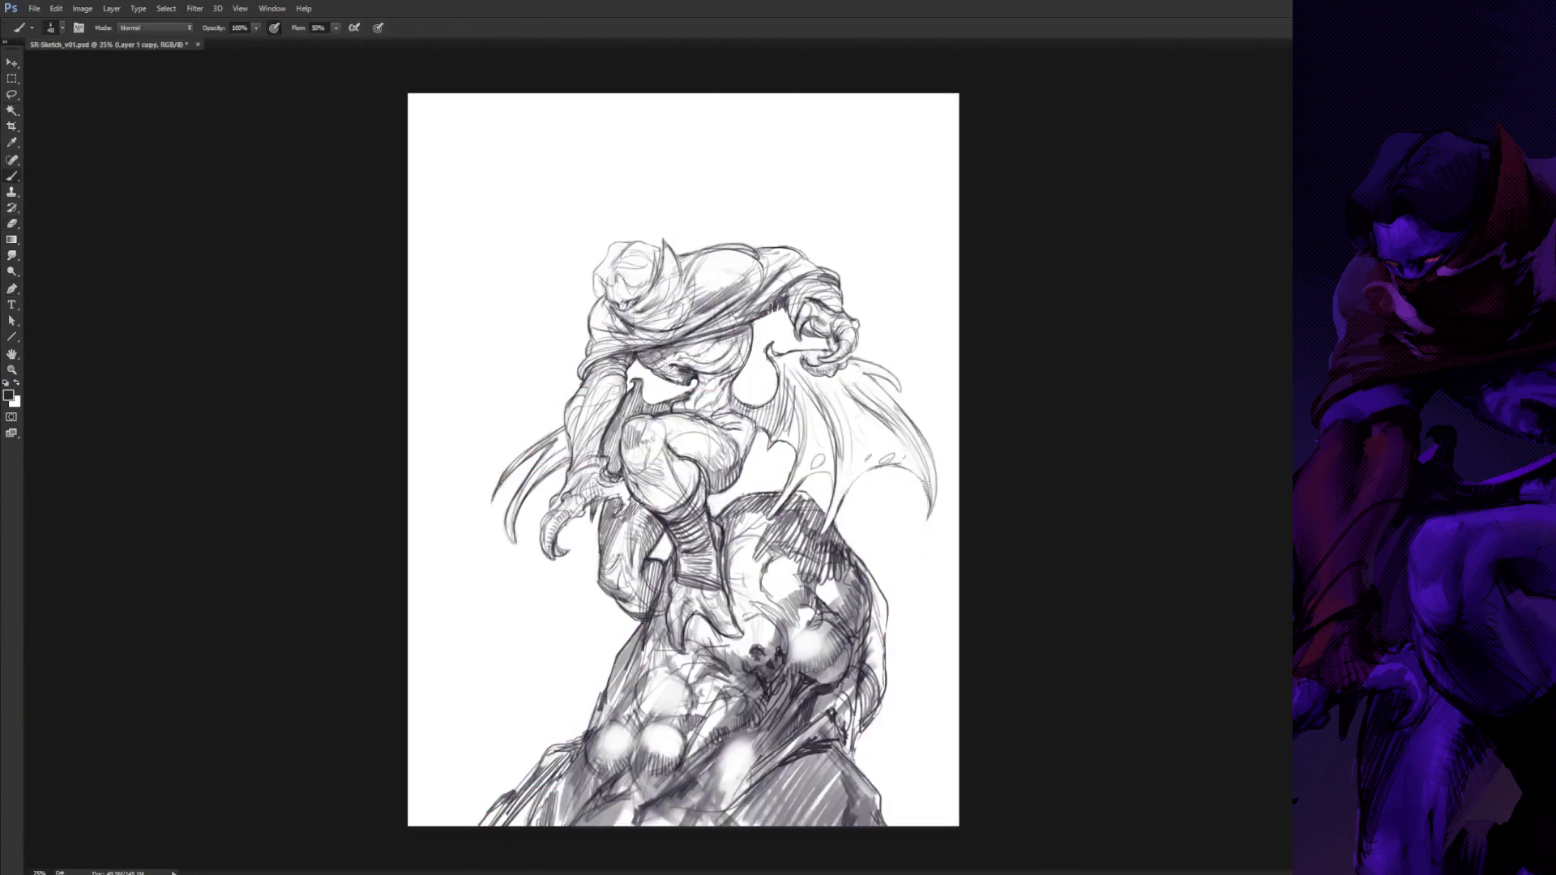
pyautogui.press('e')
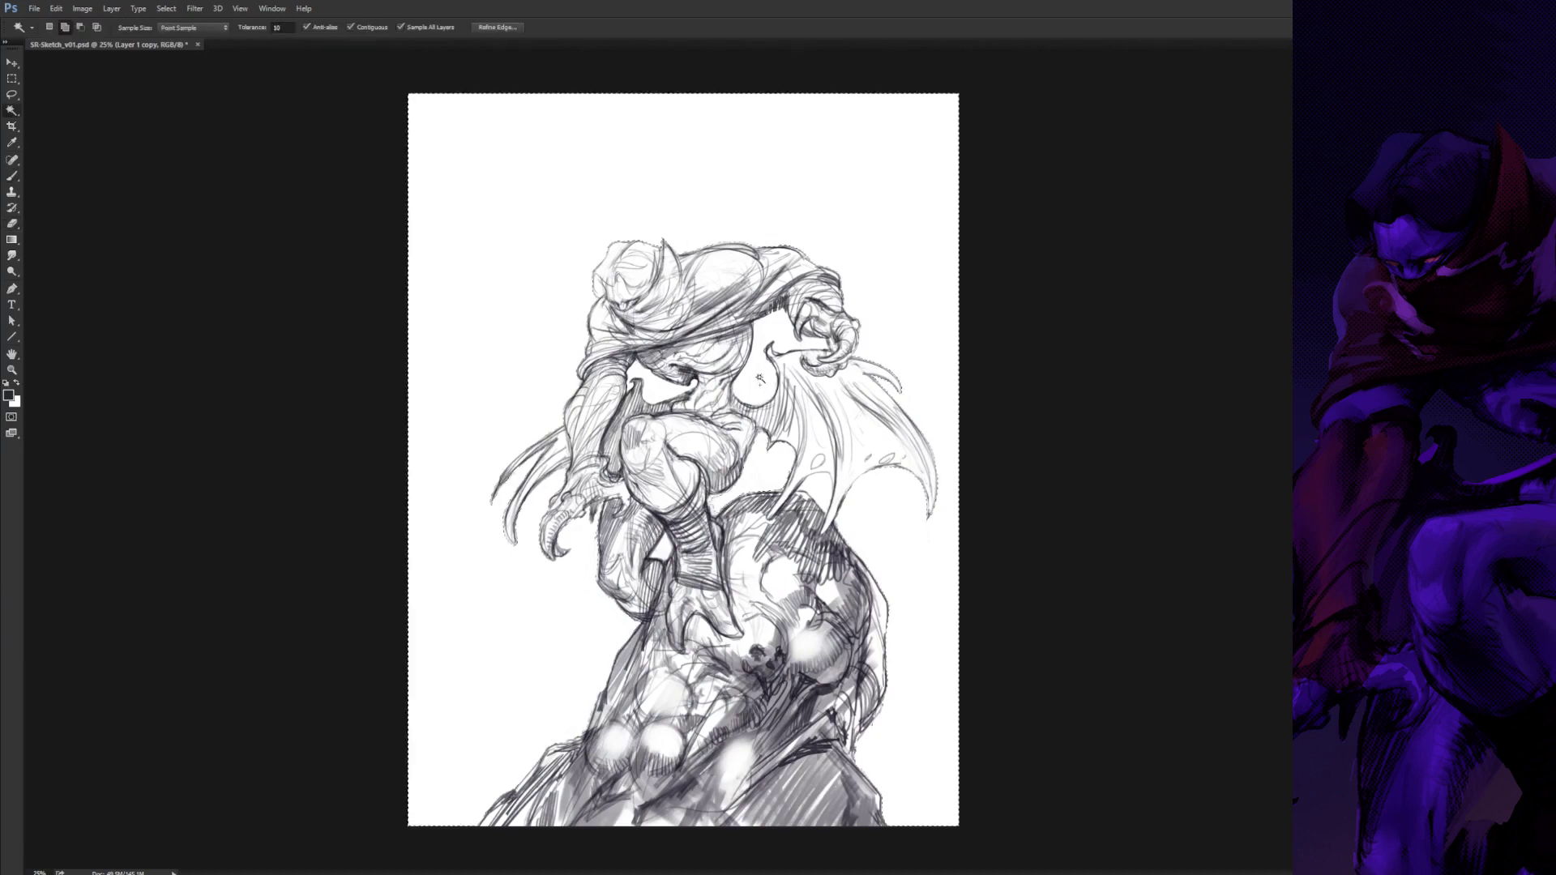
# - Check the background selection as a quick mask, fill the figure and rock silhouette with flat teal and deselect
pyautogui.press('q')
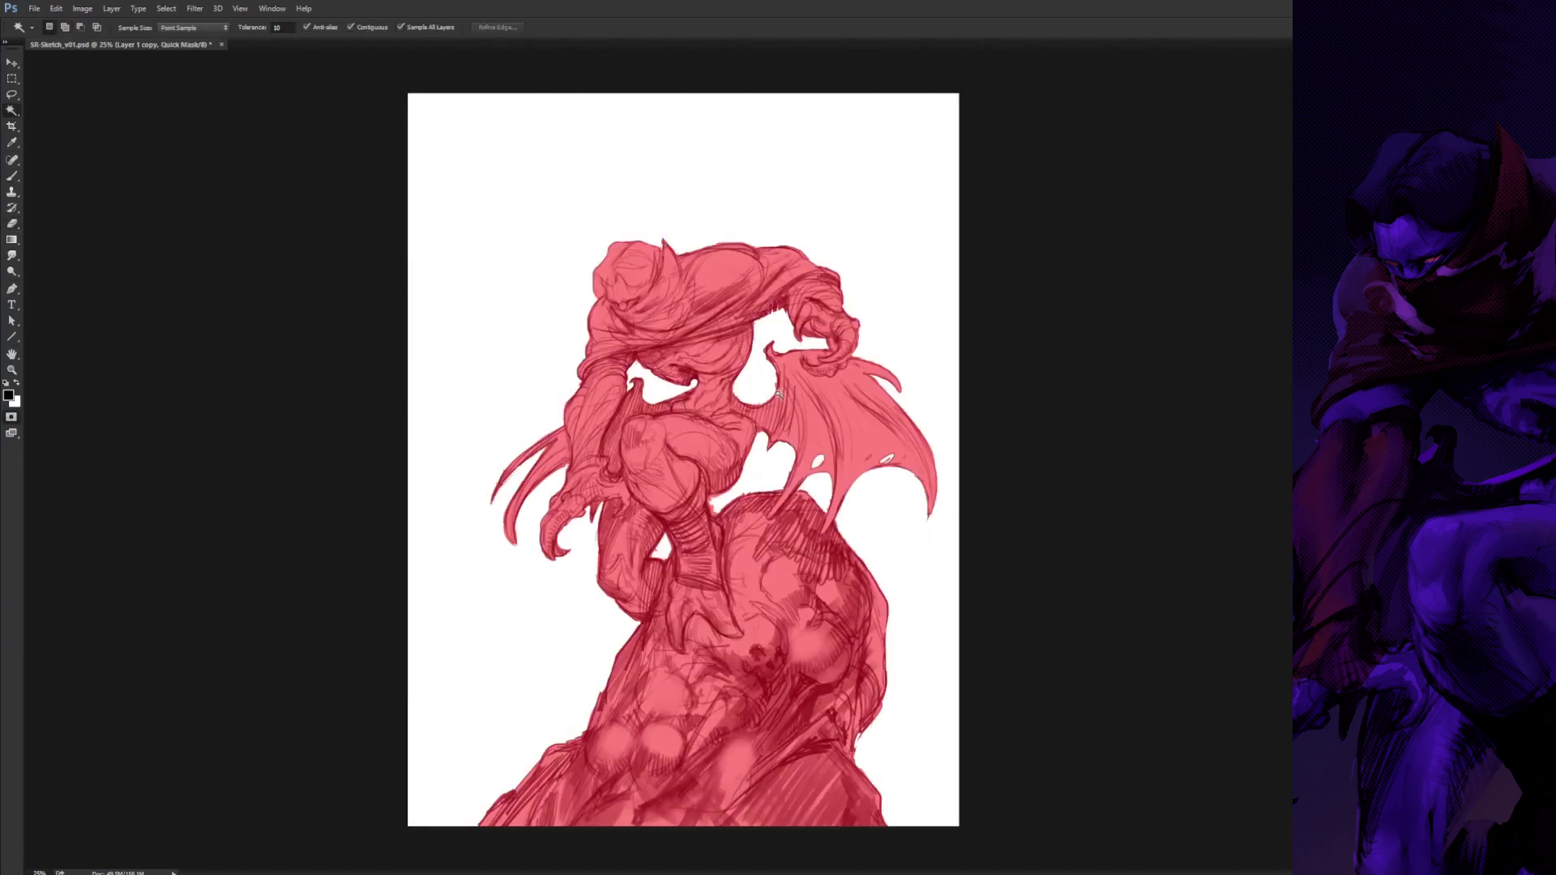
pyautogui.press('q')
pyautogui.hotkey('alt', 'BackSpace')
pyautogui.hotkey('ctrl', 'd')
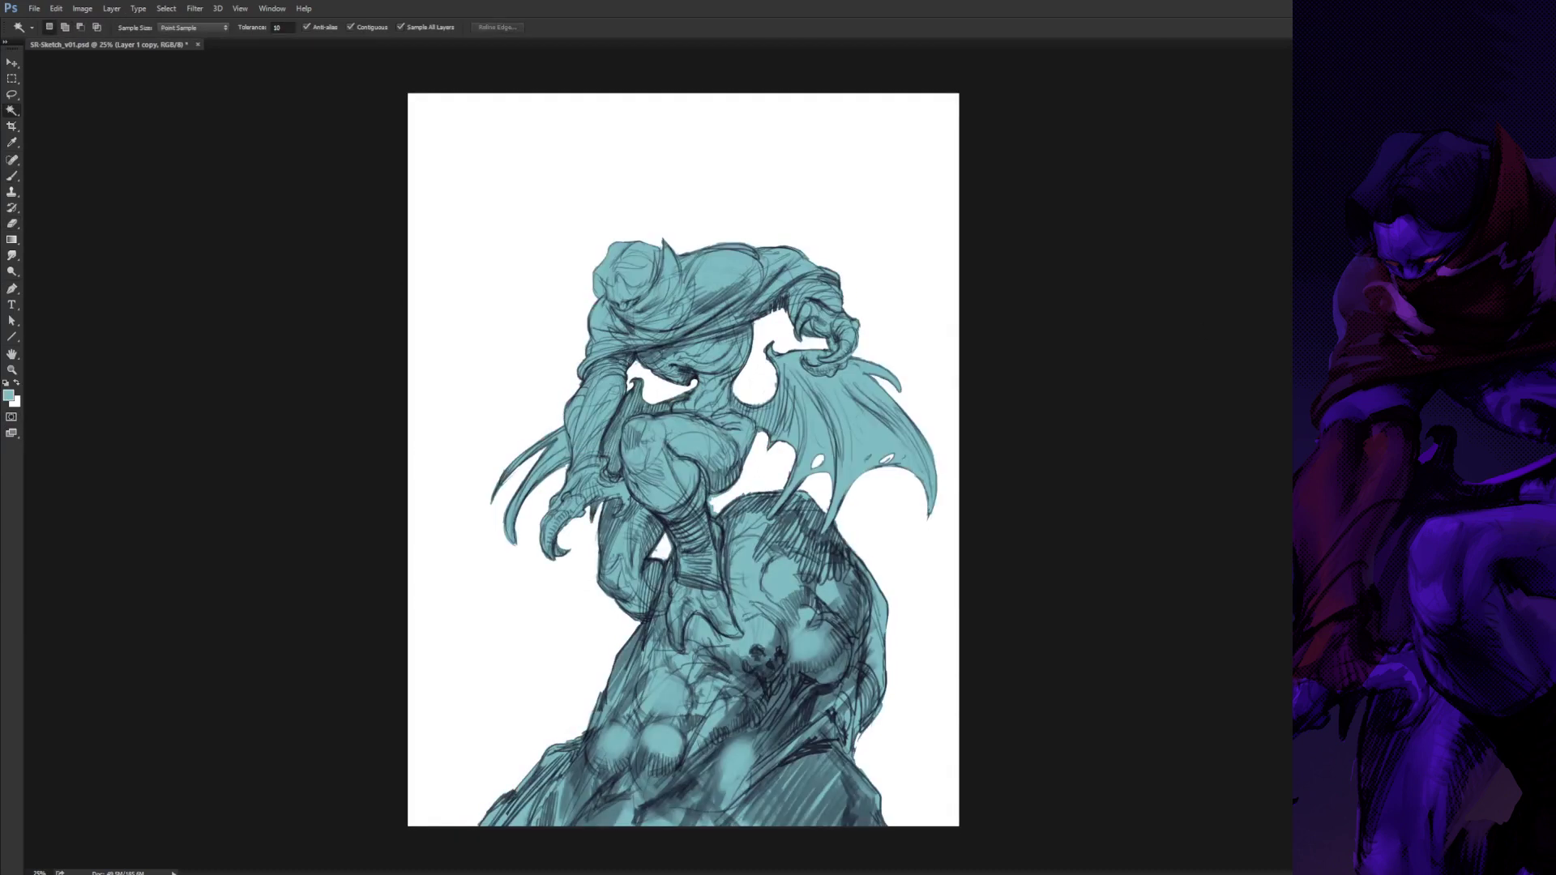
# - Remove the excess teal fill along the lower edge of the rock
pyautogui.click(866, 687)
pyautogui.hotkey('ctrl', '+')
pyautogui.moveTo(857, 698); pyautogui.dragTo(793, 530)
pyautogui.hotkey('ctrl', 'd')
pyautogui.press('e')
pyautogui.moveTo(851, 683)
pyautogui.mouseDown()
pyautogui.moveTo(888, 618)
pyautogui.moveTo(853, 702)
pyautogui.mouseUp()
pyautogui.moveTo(553, 425); pyautogui.dragTo(703, 448)
pyautogui.moveTo(809, 348); pyautogui.dragTo(699, 494)
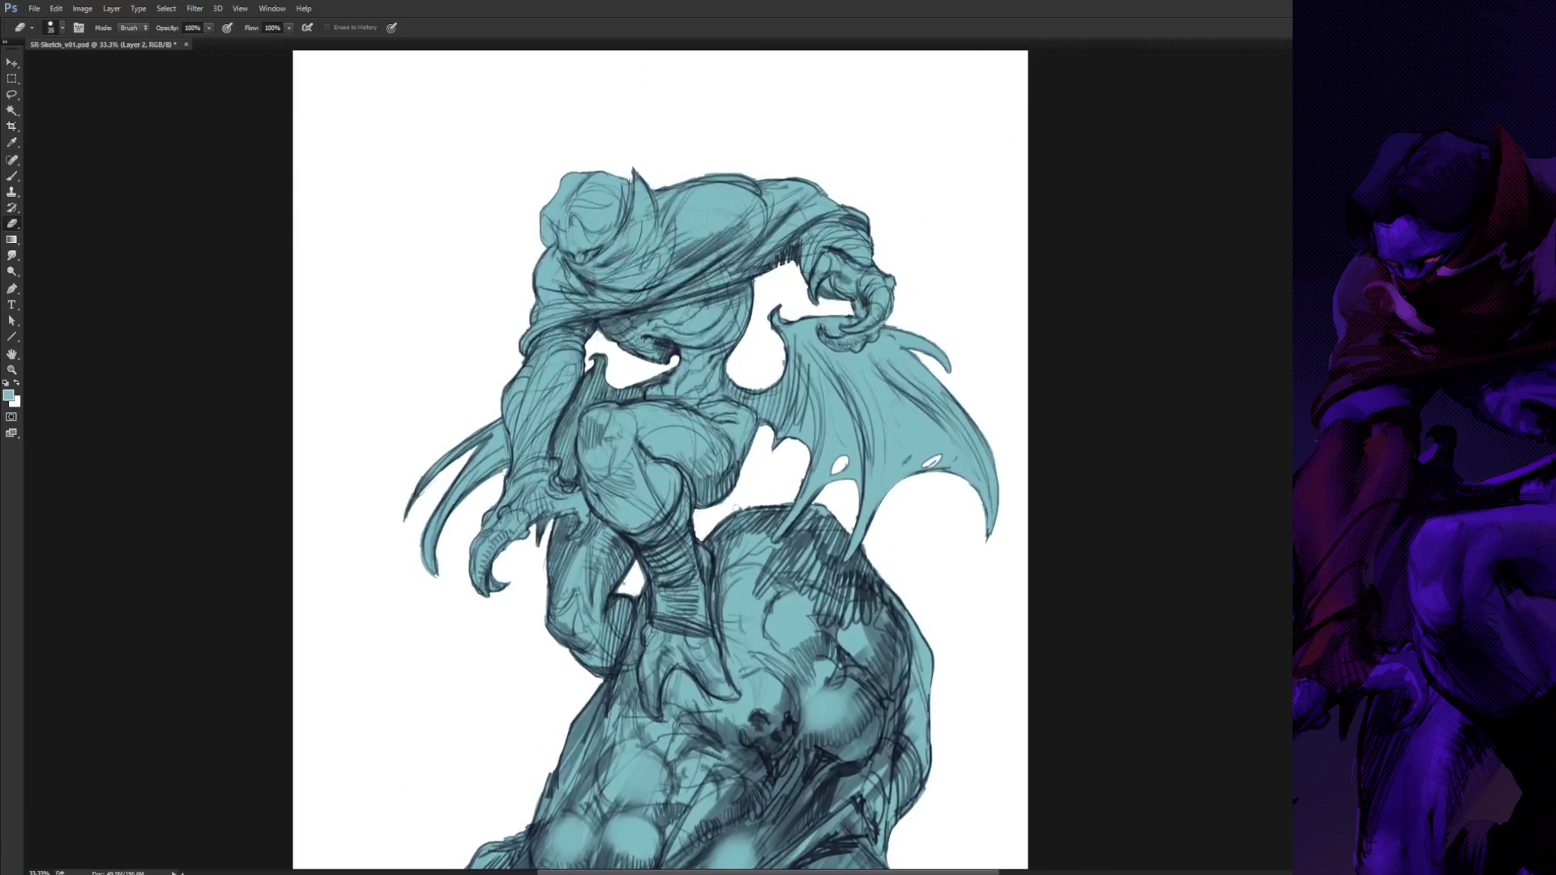
# - Clean the teal silhouette in the gap beneath the raised arm and at the tip of the far wing
pyautogui.moveTo(764, 277)
pyautogui.mouseDown()
pyautogui.moveTo(789, 264)
pyautogui.moveTo(814, 303)
pyautogui.moveTo(838, 300)
pyautogui.mouseUp()
pyautogui.press('l')
pyautogui.moveTo(781, 269); pyautogui.dragTo(835, 297)
pyautogui.hotkey('ctrl', 'd')
pyautogui.moveTo(440, 575); pyautogui.dragTo(440, 554)
pyautogui.moveTo(550, 668)
pyautogui.mouseDown()
pyautogui.moveTo(480, 584)
pyautogui.moveTo(496, 616)
pyautogui.mouseUp()
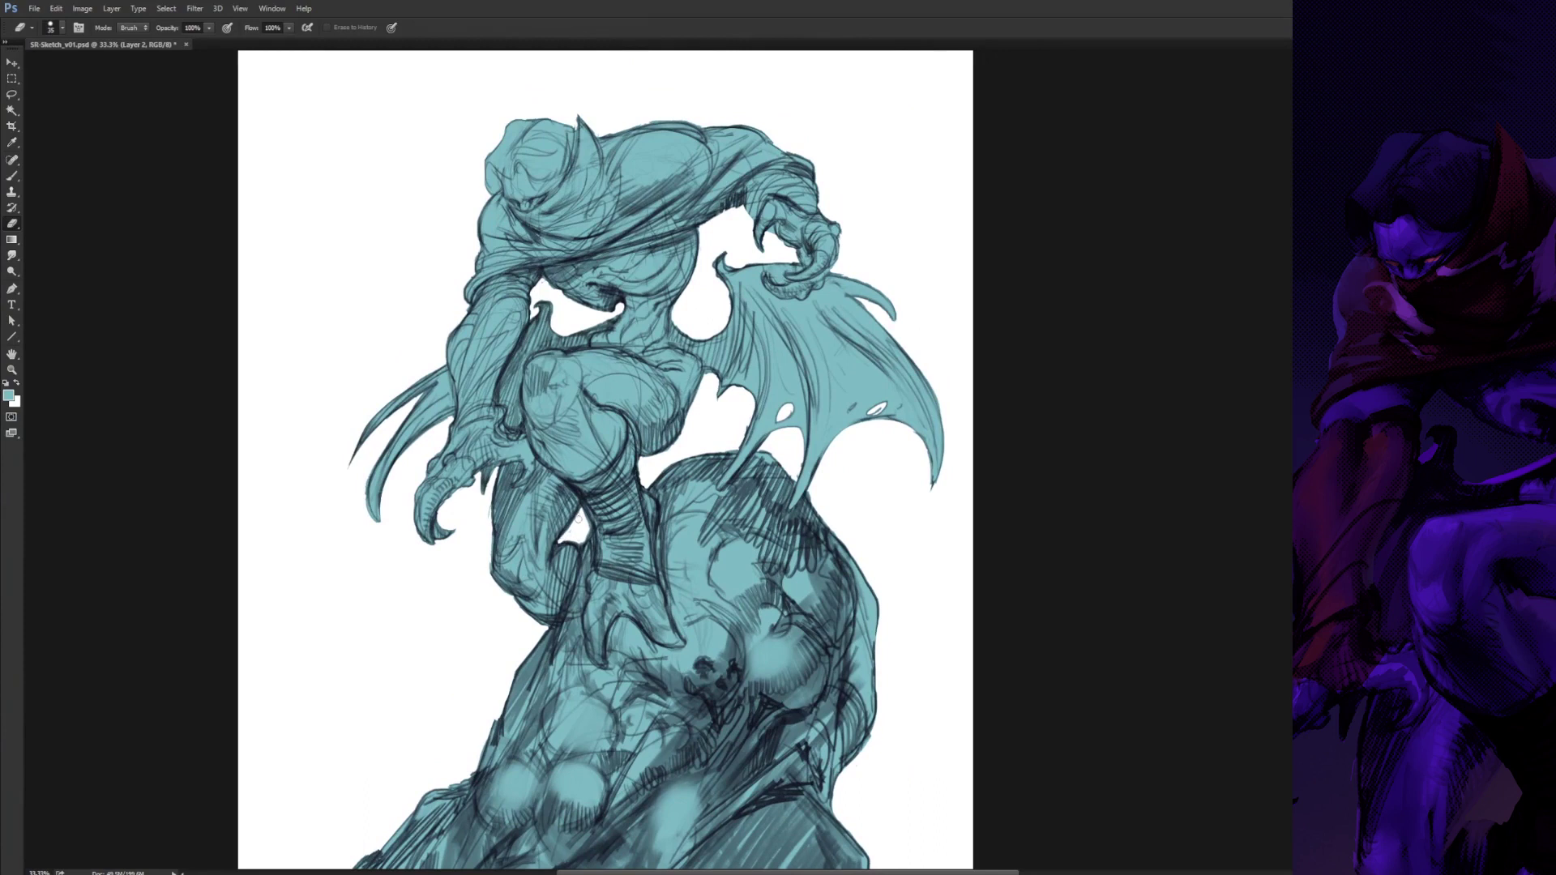
# - Erase teal spill from the gap behind the knee and the wing edges, and cut a small hole in the wing membrane
pyautogui.moveTo(568, 543); pyautogui.dragTo(586, 513)
pyautogui.moveTo(691, 431); pyautogui.dragTo(730, 551)
pyautogui.moveTo(641, 254); pyautogui.dragTo(626, 327)
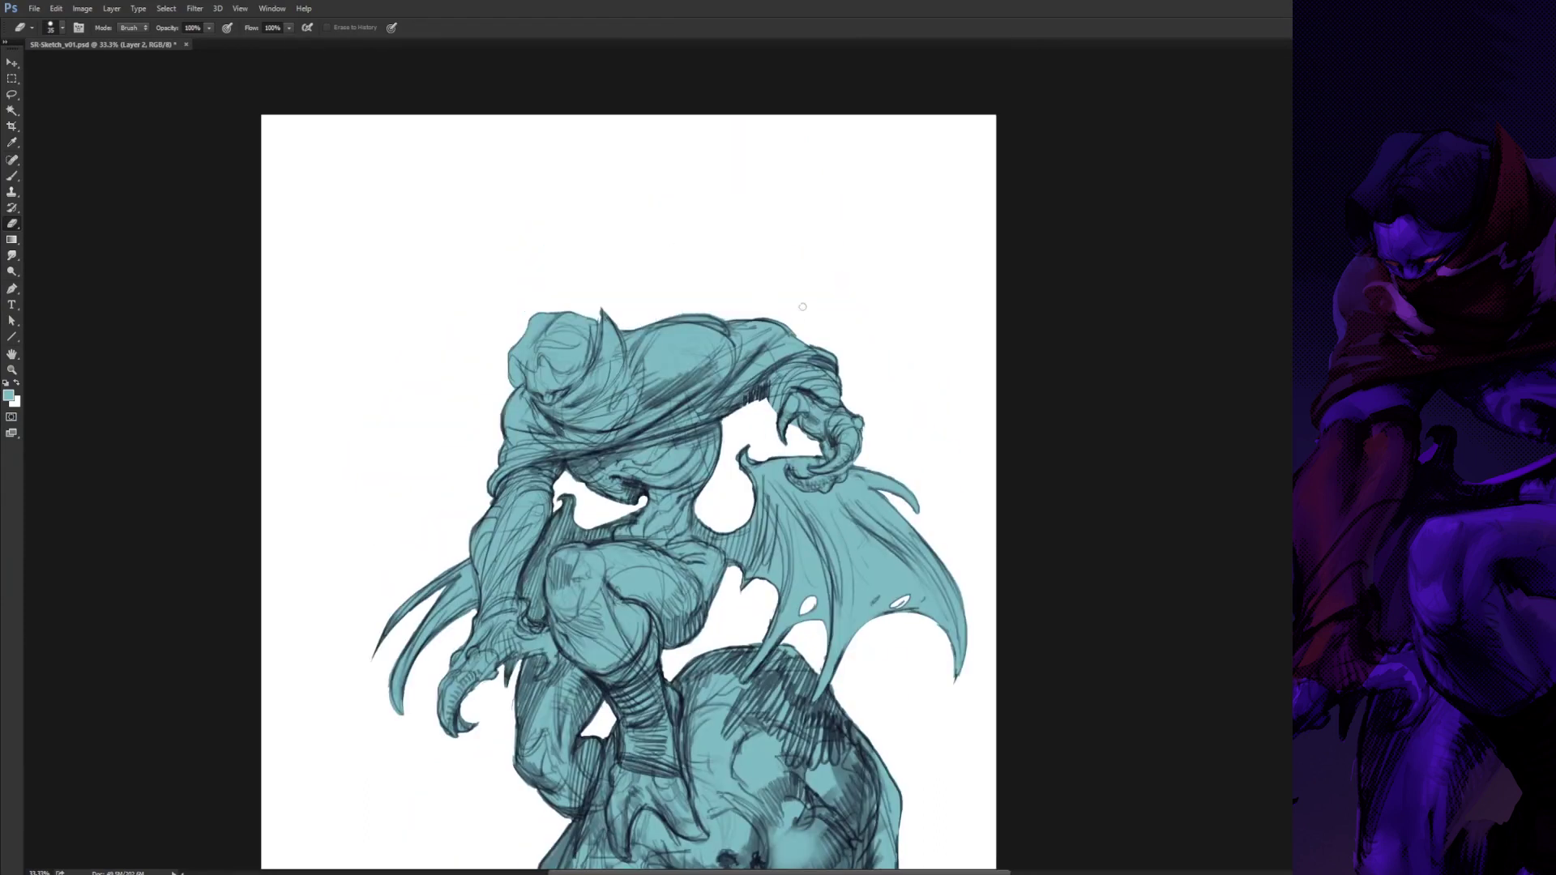
pyautogui.moveTo(802, 306); pyautogui.dragTo(757, 144)
pyautogui.press('b')
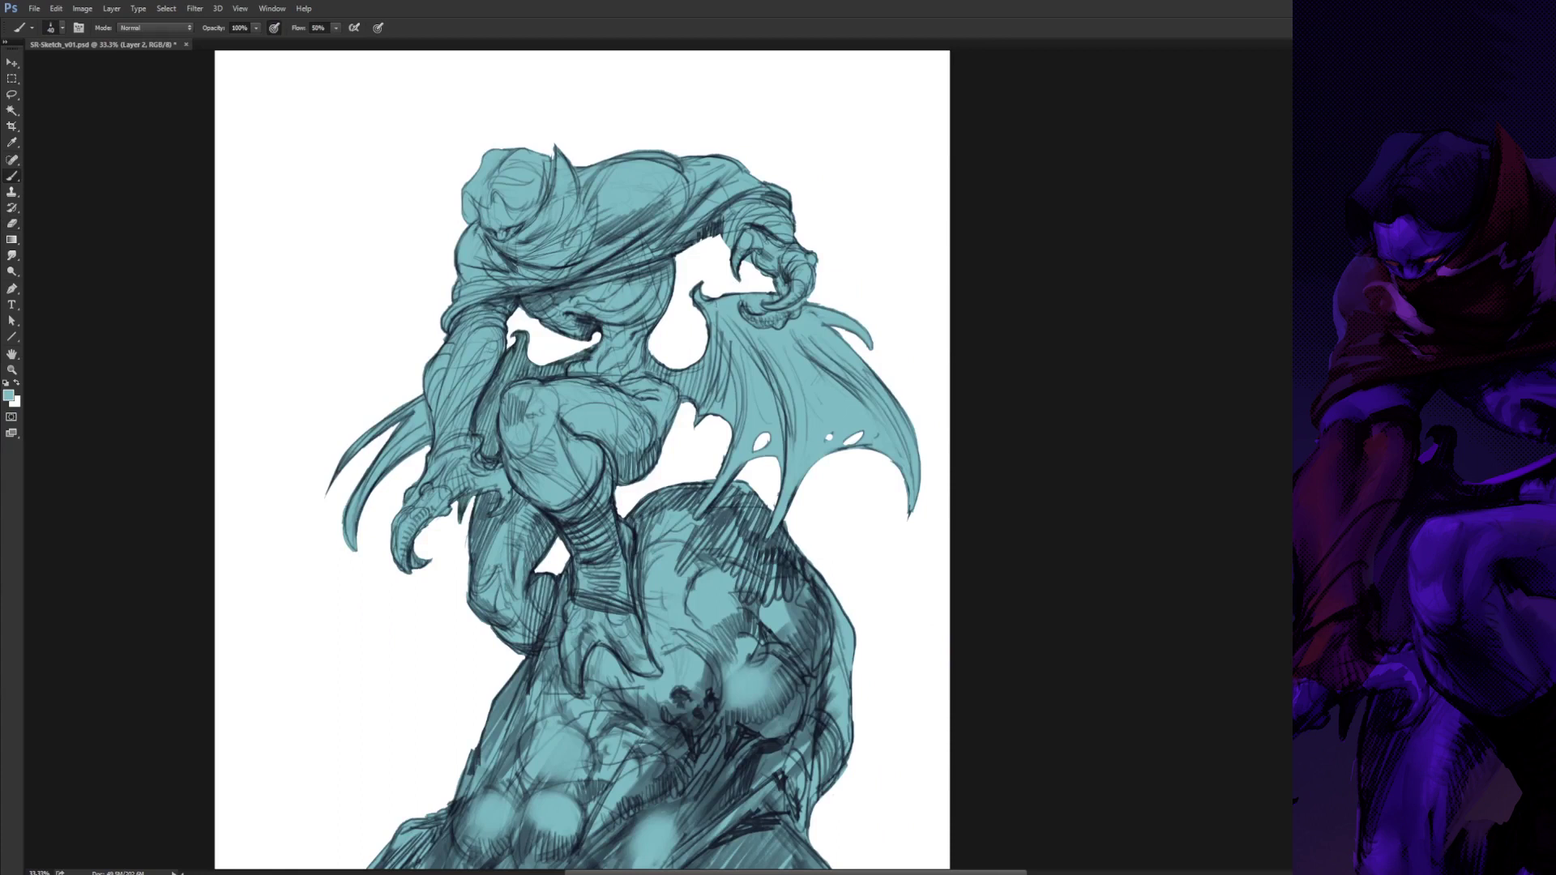
pyautogui.press('e')
pyautogui.moveTo(872, 726)
pyautogui.mouseDown()
pyautogui.moveTo(880, 614)
pyautogui.moveTo(931, 685)
pyautogui.mouseUp()
pyautogui.moveTo(873, 628); pyautogui.dragTo(864, 730)
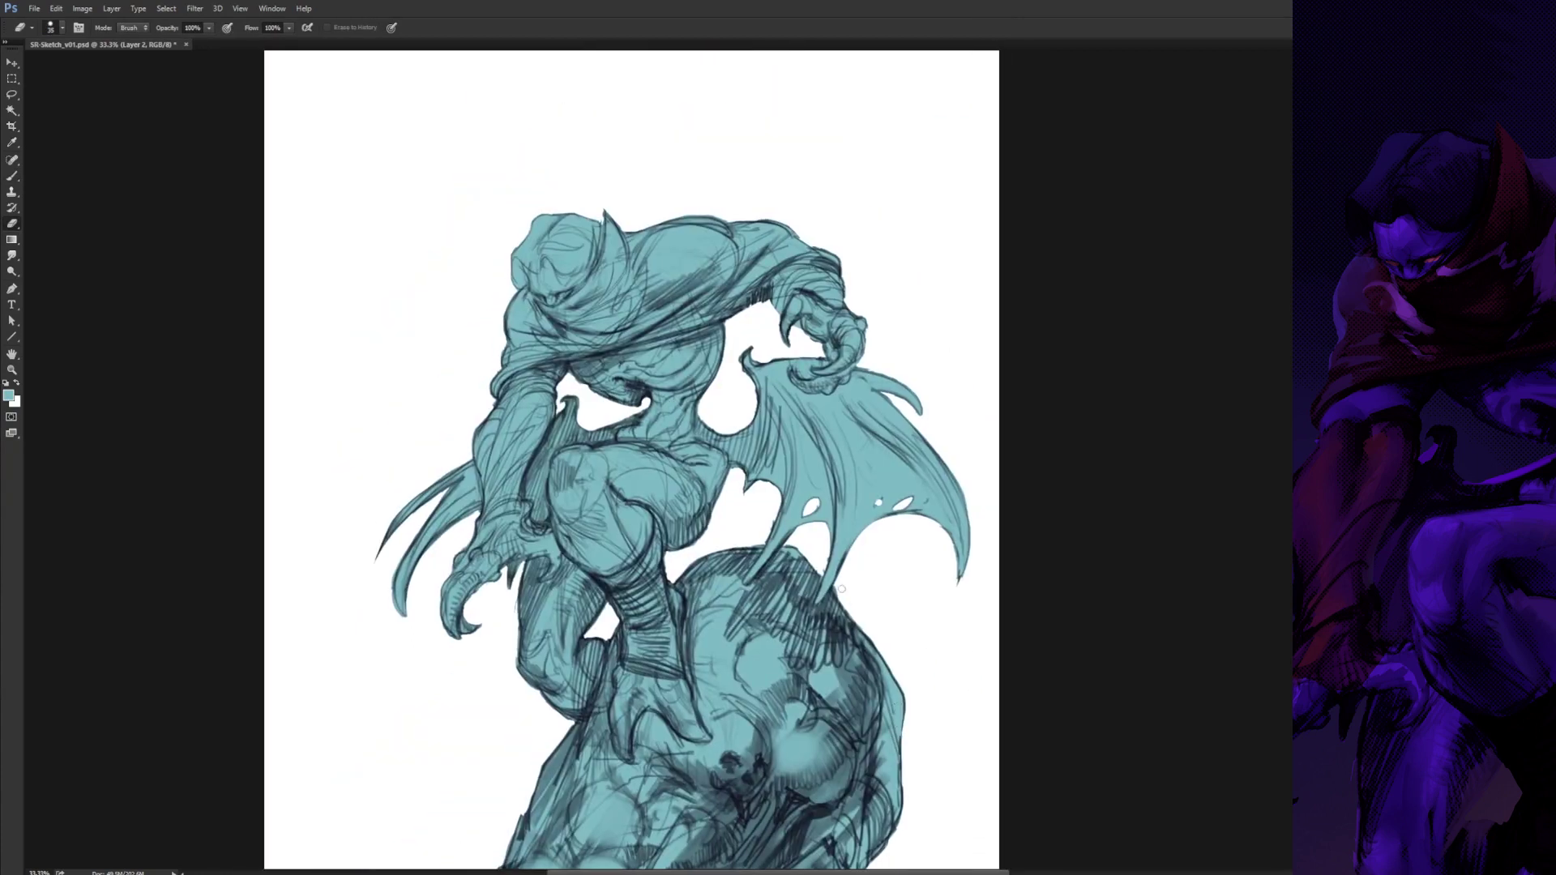
# - Trace the lower spike of the far wing with the Pen tool and trim its teal edge using the path as a selection
pyautogui.hotkey('ctrl', '-')
pyautogui.hotkey('ctrl', '+')
pyautogui.hotkey('ctrl', '+')
pyautogui.moveTo(364, 572)
pyautogui.mouseDown()
pyautogui.moveTo(563, 465)
pyautogui.moveTo(559, 385)
pyautogui.mouseUp()
pyautogui.press('p')
pyautogui.click(541, 523)
pyautogui.click(622, 317)
pyautogui.click(542, 526)
pyautogui.hotkey('ctrl', 'Return')
pyautogui.press('e')
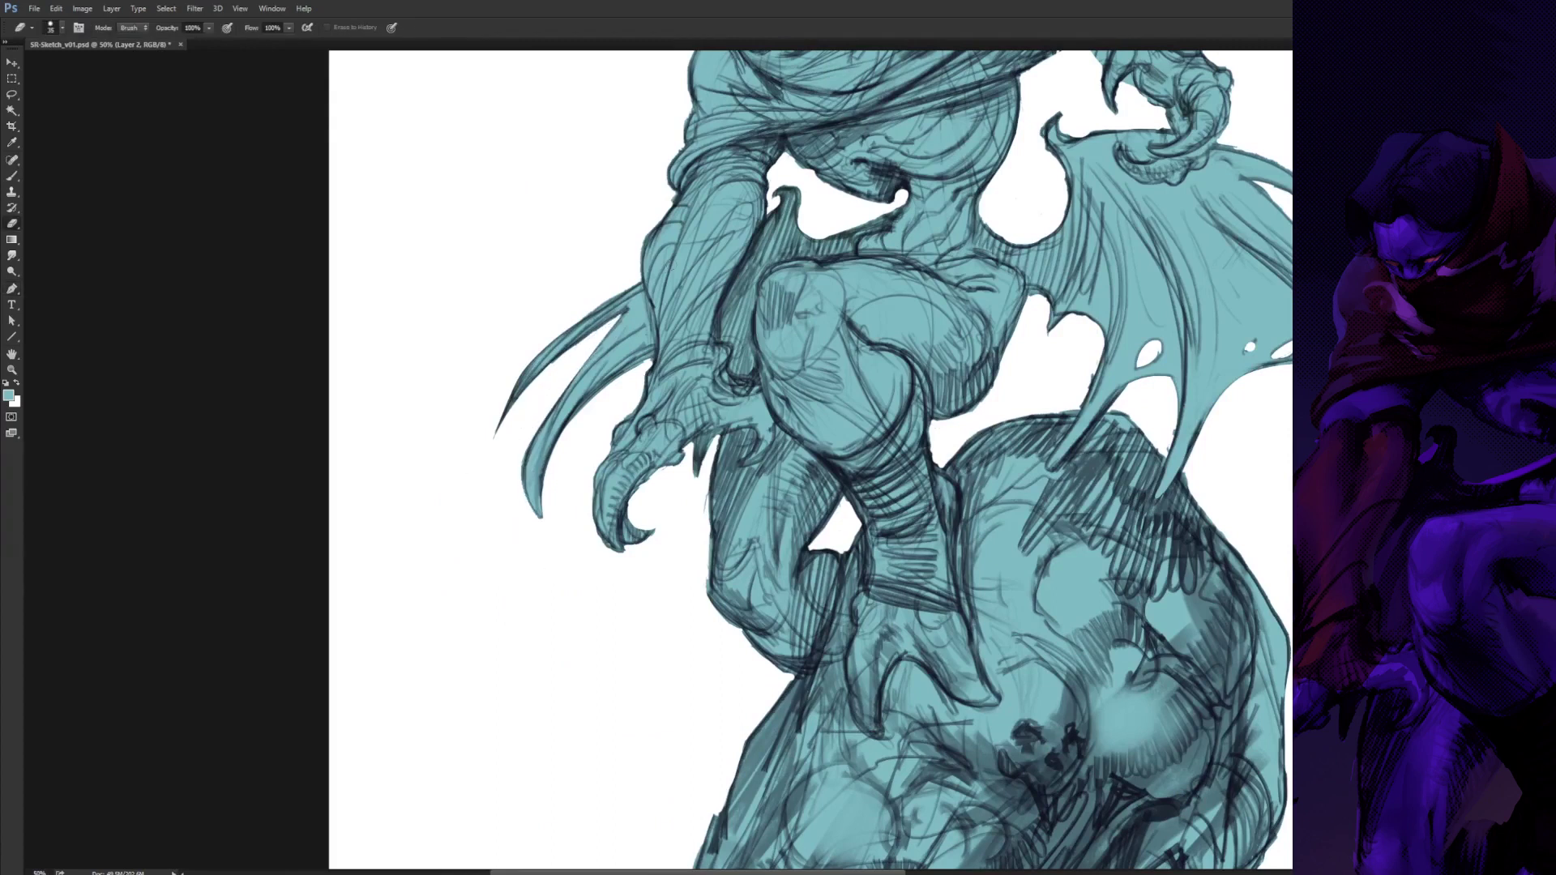
pyautogui.hotkey('ctrl', '-')
pyautogui.hotkey('ctrl', '-')
pyautogui.press('d')
pyautogui.press('b')
pyautogui.moveTo(611, 664)
pyautogui.mouseDown()
pyautogui.moveTo(883, 704)
pyautogui.moveTo(549, 526)
pyautogui.mouseUp()
pyautogui.hotkey('shift', 'g')
pyautogui.click(697, 758)
pyautogui.press('b')
pyautogui.hotkey('ctrl', '+')
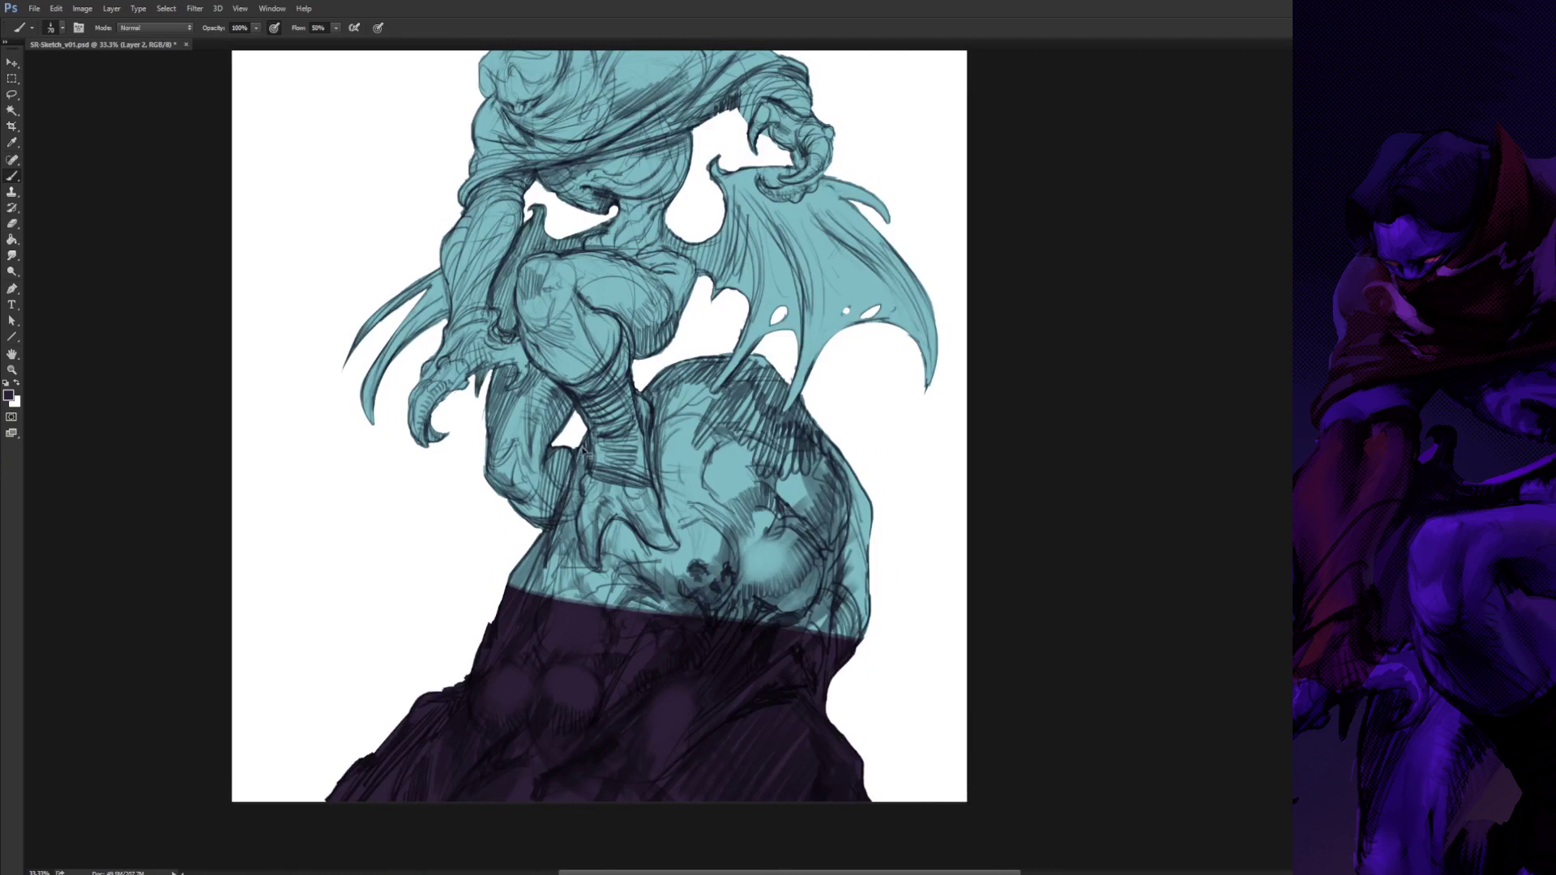
pyautogui.hotkey('ctrl', 'alt', 'z')
pyautogui.hotkey('ctrl', 'alt', 'z')
# - Draw boundary lines across the lower and middle rock with the Pencil and fill the enclosed areas with dark purple
pyautogui.hotkey('shift', 'b')
pyautogui.moveTo(510, 579); pyautogui.dragTo(833, 676)
pyautogui.press('g')
pyautogui.click(703, 689)
pyautogui.press('b')
pyautogui.moveTo(548, 531)
pyautogui.mouseDown()
pyautogui.moveTo(589, 438)
pyautogui.moveTo(576, 519)
pyautogui.moveTo(600, 613)
pyautogui.moveTo(622, 519)
pyautogui.moveTo(778, 662)
pyautogui.mouseUp()
pyautogui.press('g')
pyautogui.click(579, 594)
pyautogui.press('b')
pyautogui.press('g')
pyautogui.click(651, 603)
pyautogui.press('b')
# - Outline the foot and the upper rock with the Pencil and fill the rest of the rock with dark purple
pyautogui.moveTo(637, 526); pyautogui.dragTo(855, 474)
pyautogui.press('g')
pyautogui.click(810, 527)
pyautogui.press('b')
pyautogui.moveTo(682, 550); pyautogui.dragTo(642, 389)
pyautogui.moveTo(732, 357)
pyautogui.mouseDown()
pyautogui.moveTo(784, 412)
pyautogui.moveTo(802, 393)
pyautogui.mouseUp()
pyautogui.press('g')
pyautogui.click(705, 479)
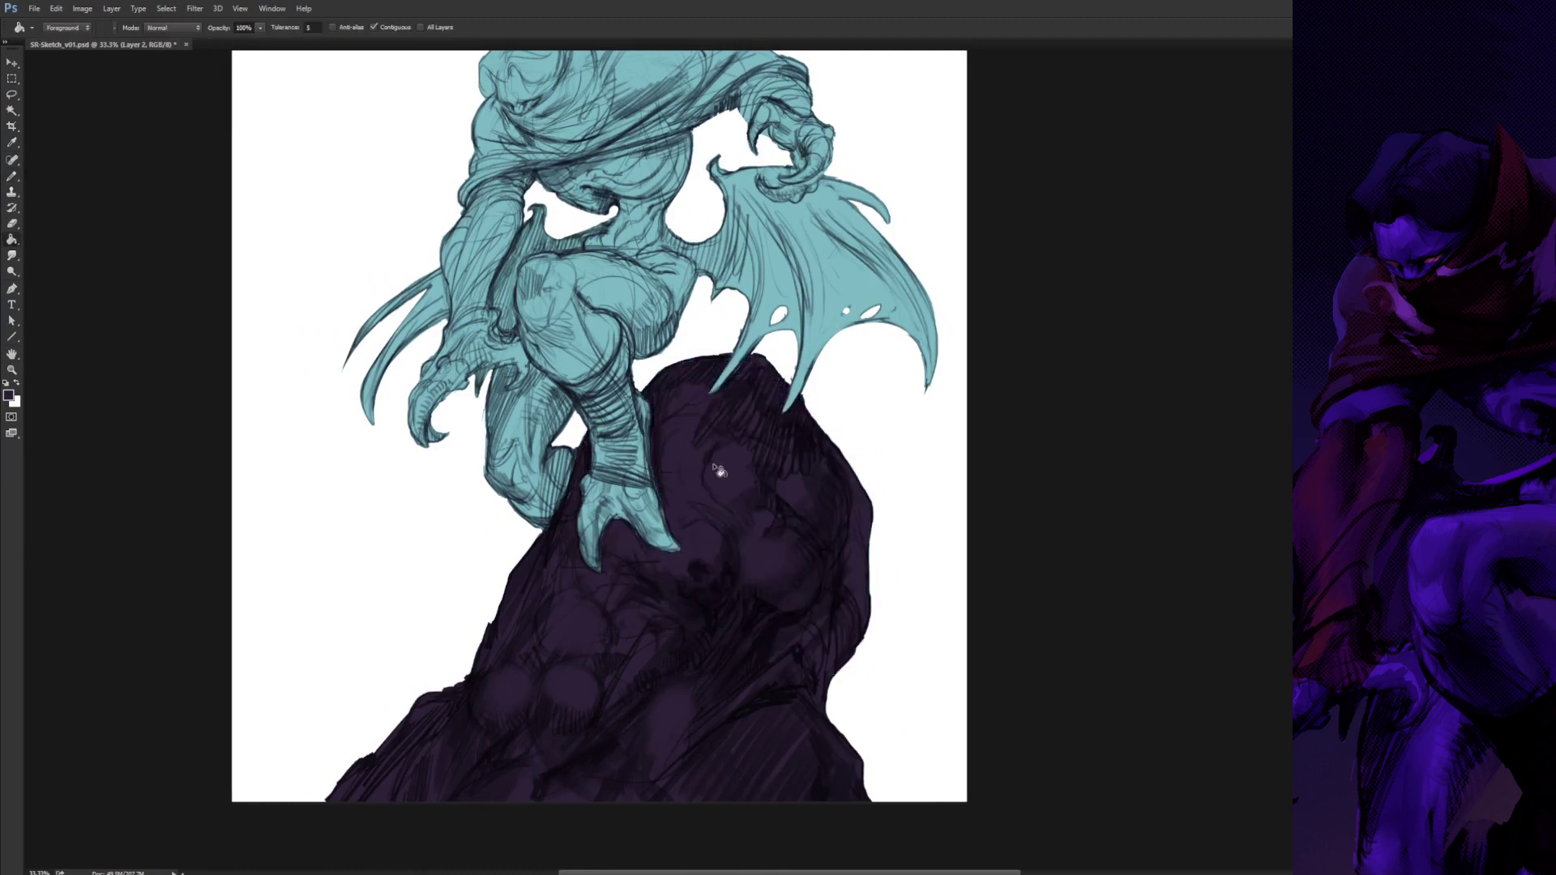
# - Fill the figure and wings with blue matching the reference art, separating the wing from the raised hand
pyautogui.press('b')
pyautogui.moveTo(705, 479); pyautogui.dragTo(774, 649)
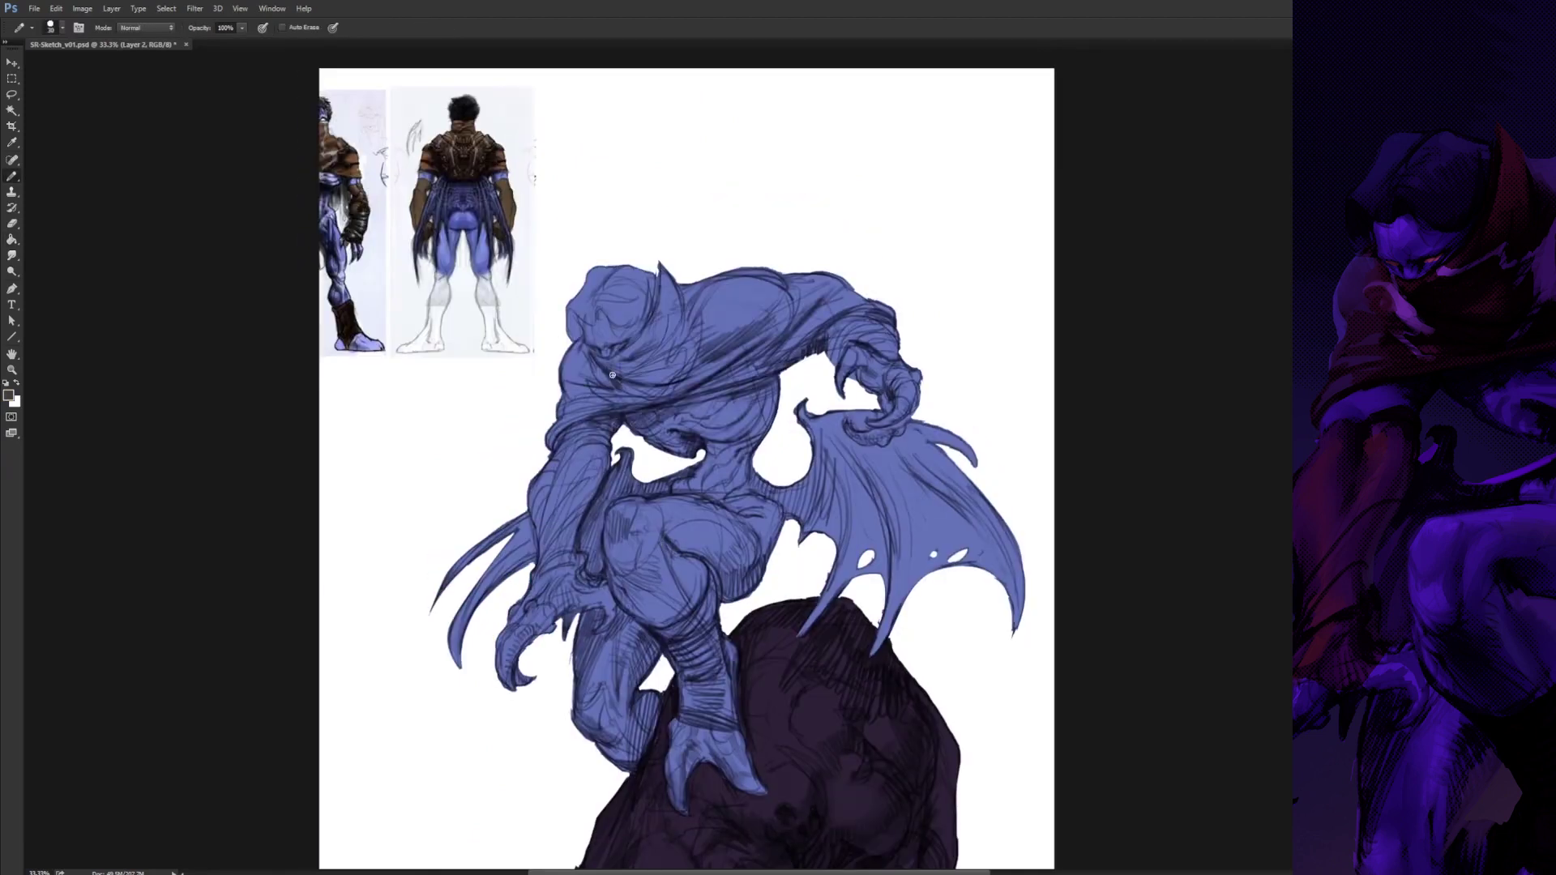
pyautogui.moveTo(612, 375); pyautogui.dragTo(609, 396)
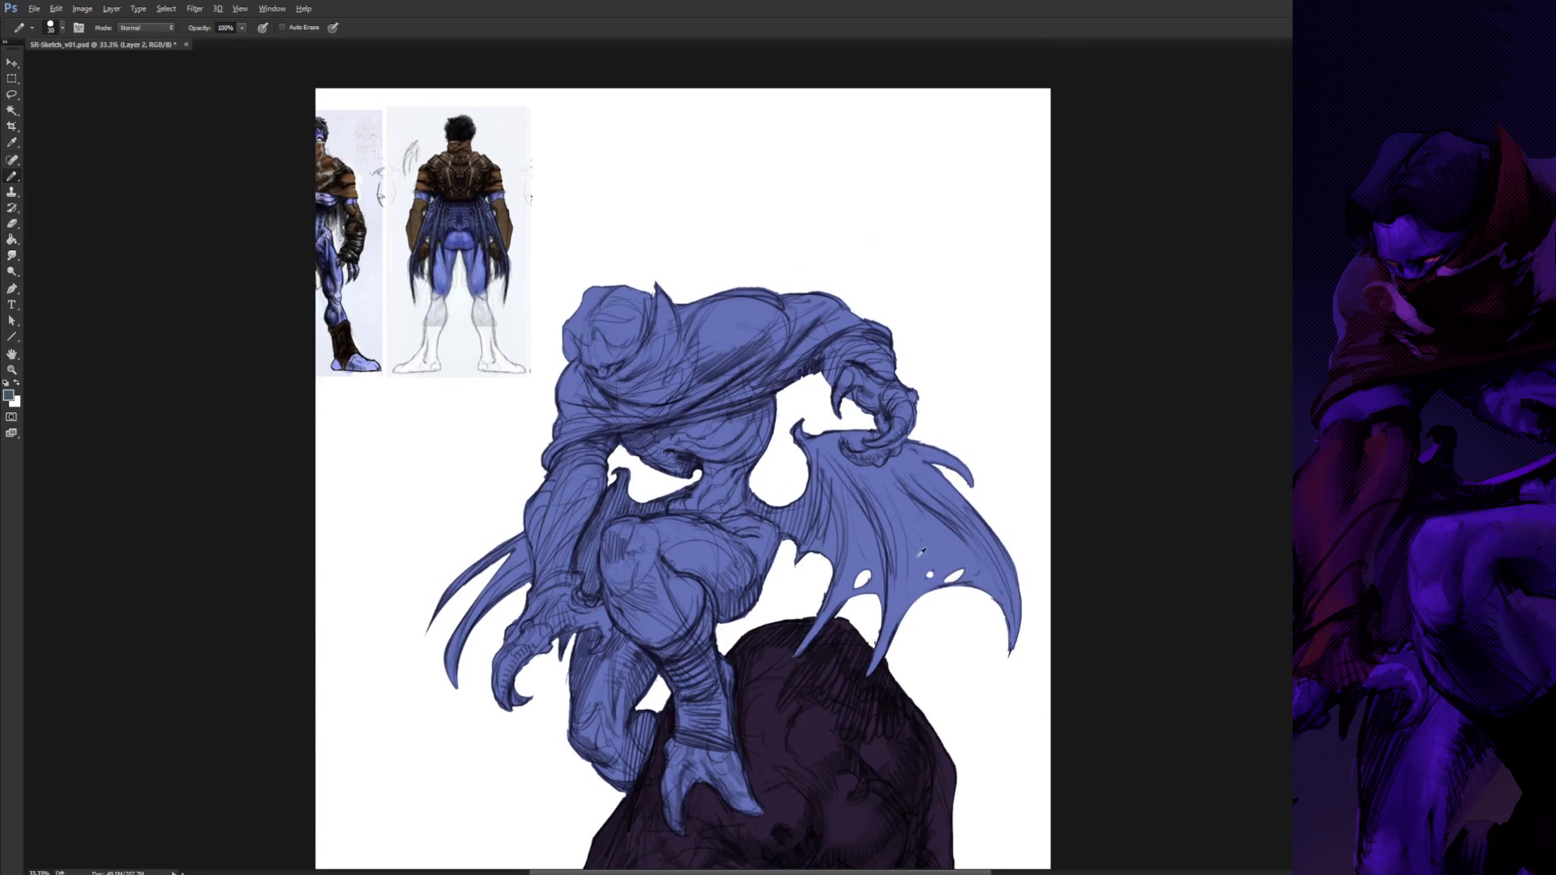
pyautogui.click(843, 511)
pyautogui.moveTo(840, 455); pyautogui.dragTo(899, 454)
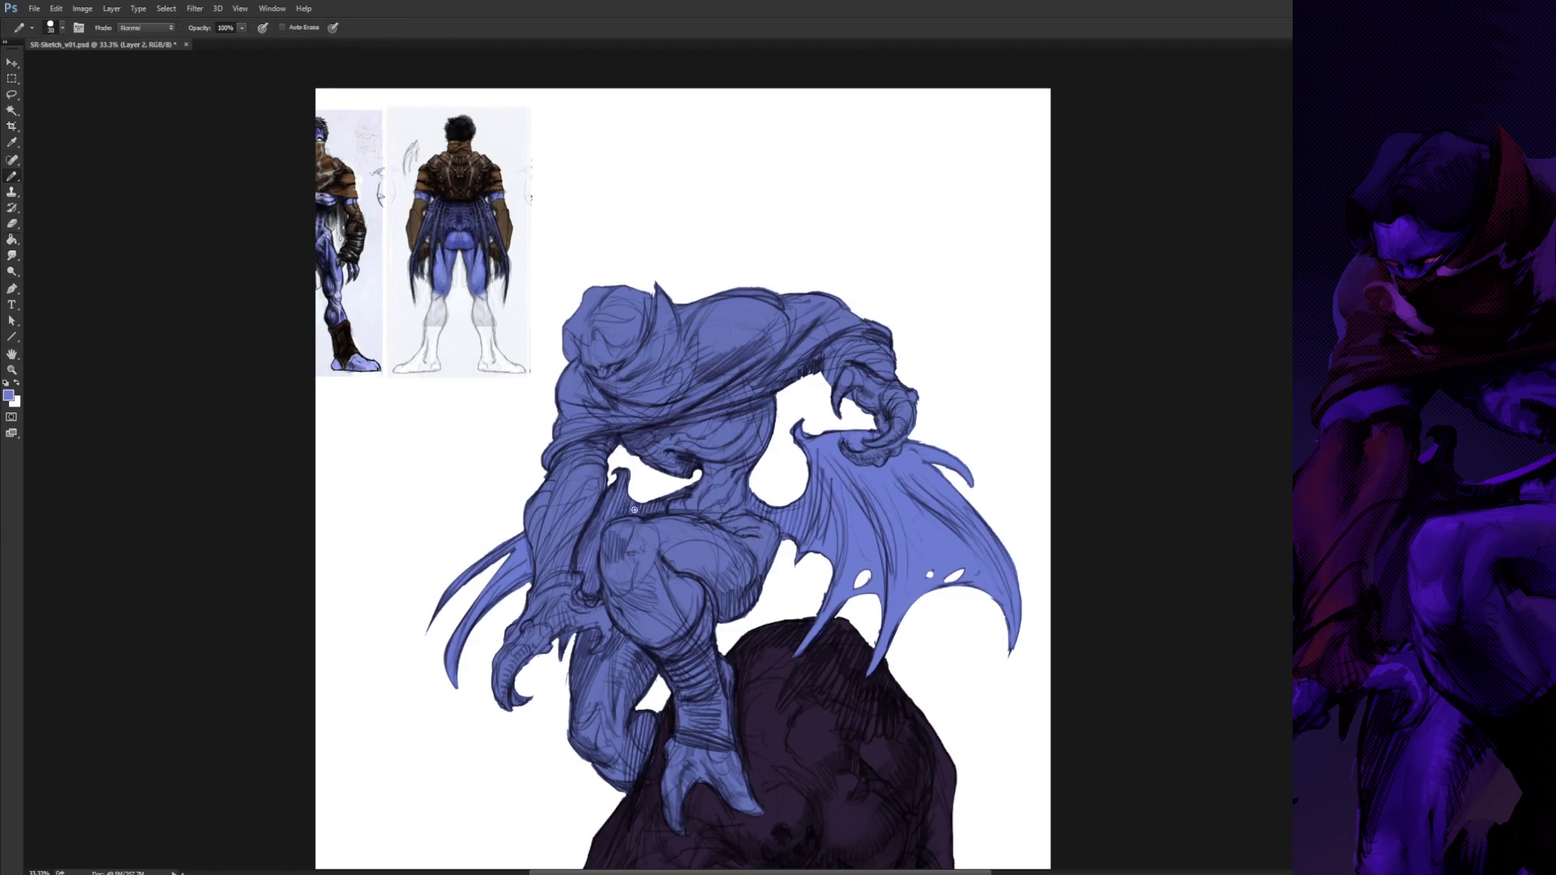
pyautogui.press('g')
pyautogui.press('b')
# - Draw the cloak's hem from arm to arm in brown and fill the cloak and head area with that brown
pyautogui.click(1378, 138)
pyautogui.moveTo(547, 461)
pyautogui.mouseDown()
pyautogui.moveTo(736, 407)
pyautogui.moveTo(916, 314)
pyautogui.mouseUp()
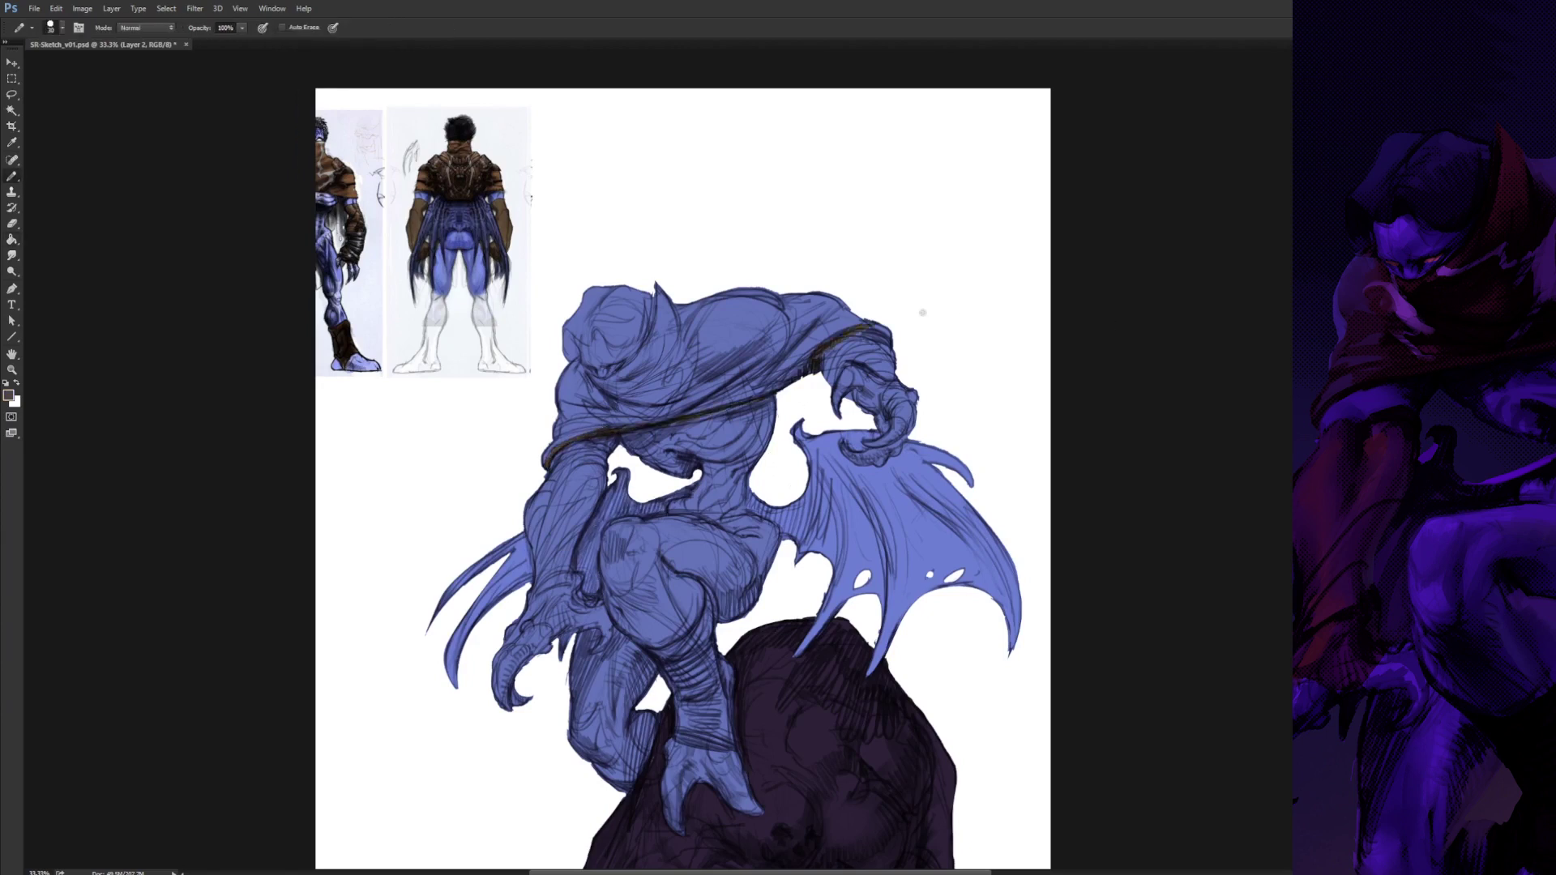
pyautogui.press('g')
pyautogui.click(826, 321)
# - Sample the skin blue, outline the head against the cowl and fill the head with it
pyautogui.keyDown('alt'); pyautogui.click(844, 374); pyautogui.keyUp('alt')
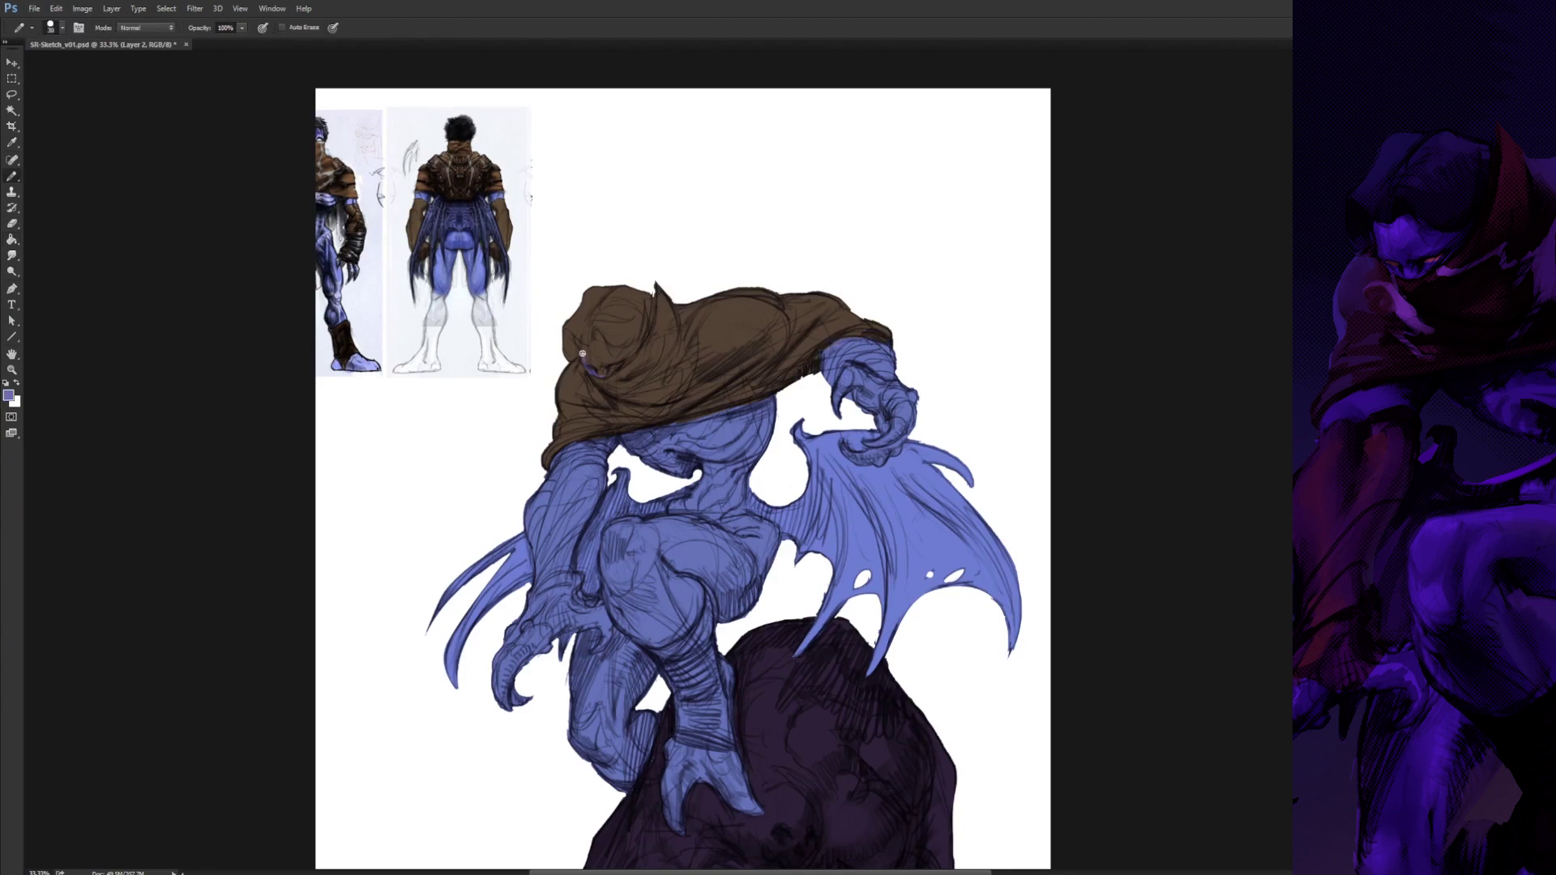
pyautogui.moveTo(604, 375)
pyautogui.mouseDown()
pyautogui.moveTo(623, 370)
pyautogui.moveTo(651, 289)
pyautogui.mouseUp()
pyautogui.press('g')
pyautogui.click(617, 323)
pyautogui.press('b')
# - Select the head, separate the hairline from the face, fill the hair with dark navy and colour the eyes yellow
pyautogui.keyDown('alt'); pyautogui.click(694, 392); pyautogui.keyUp('alt')
pyautogui.press('w')
pyautogui.click(614, 325)
pyautogui.press('b')
pyautogui.moveTo(574, 361)
pyautogui.mouseDown()
pyautogui.moveTo(579, 341)
pyautogui.moveTo(629, 348)
pyautogui.mouseUp()
pyautogui.hotkey('alt', 'BackSpace')
pyautogui.hotkey('ctrl', 'd')
pyautogui.hotkey('ctrl', '+')
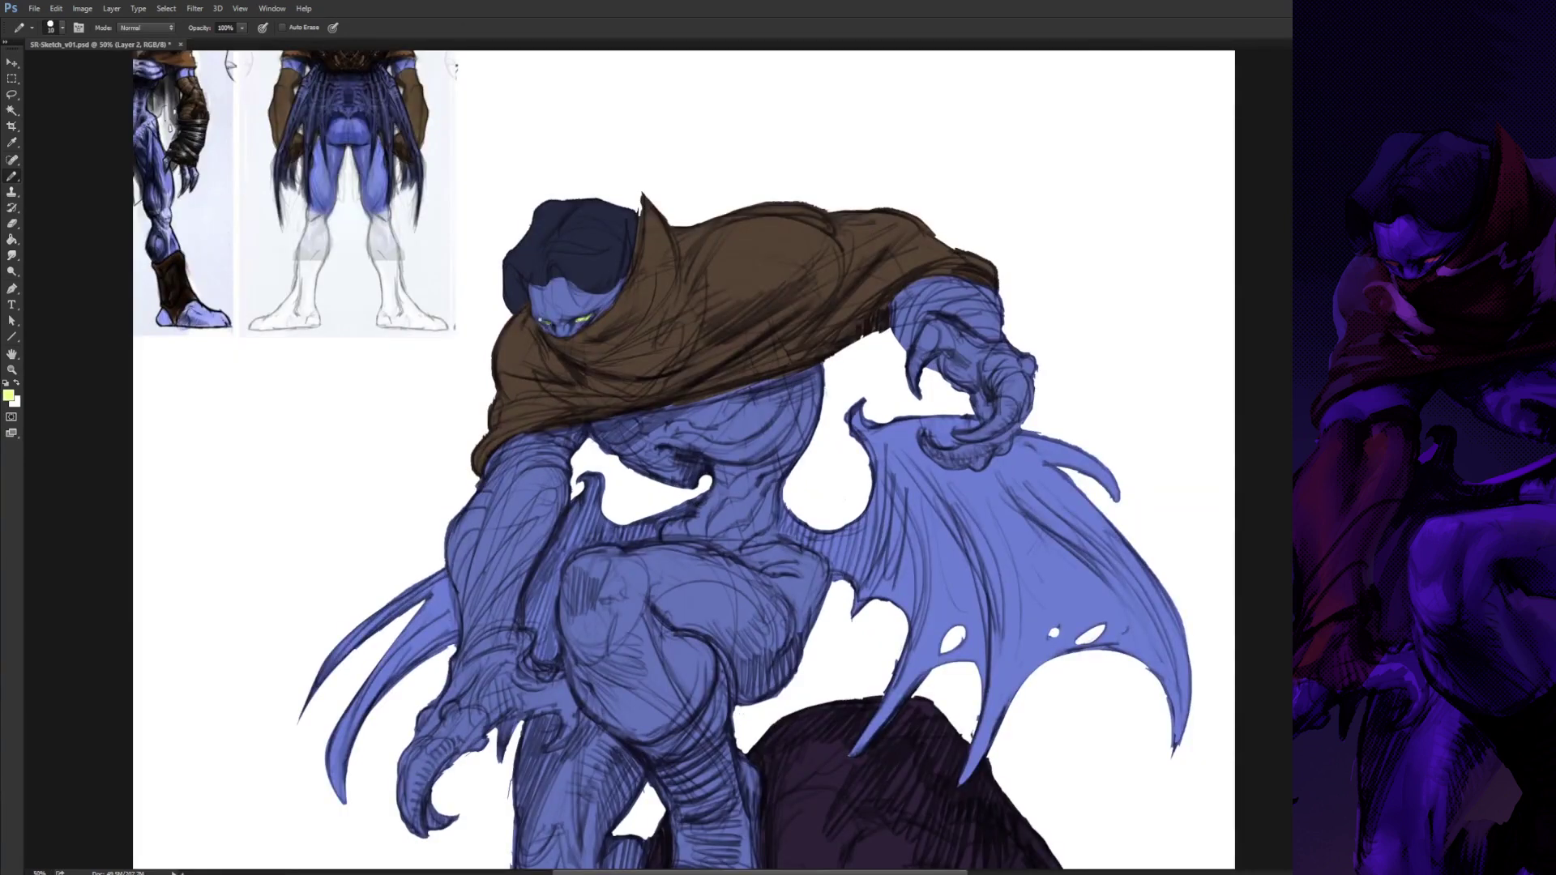
pyautogui.hotkey('ctrl', '-')
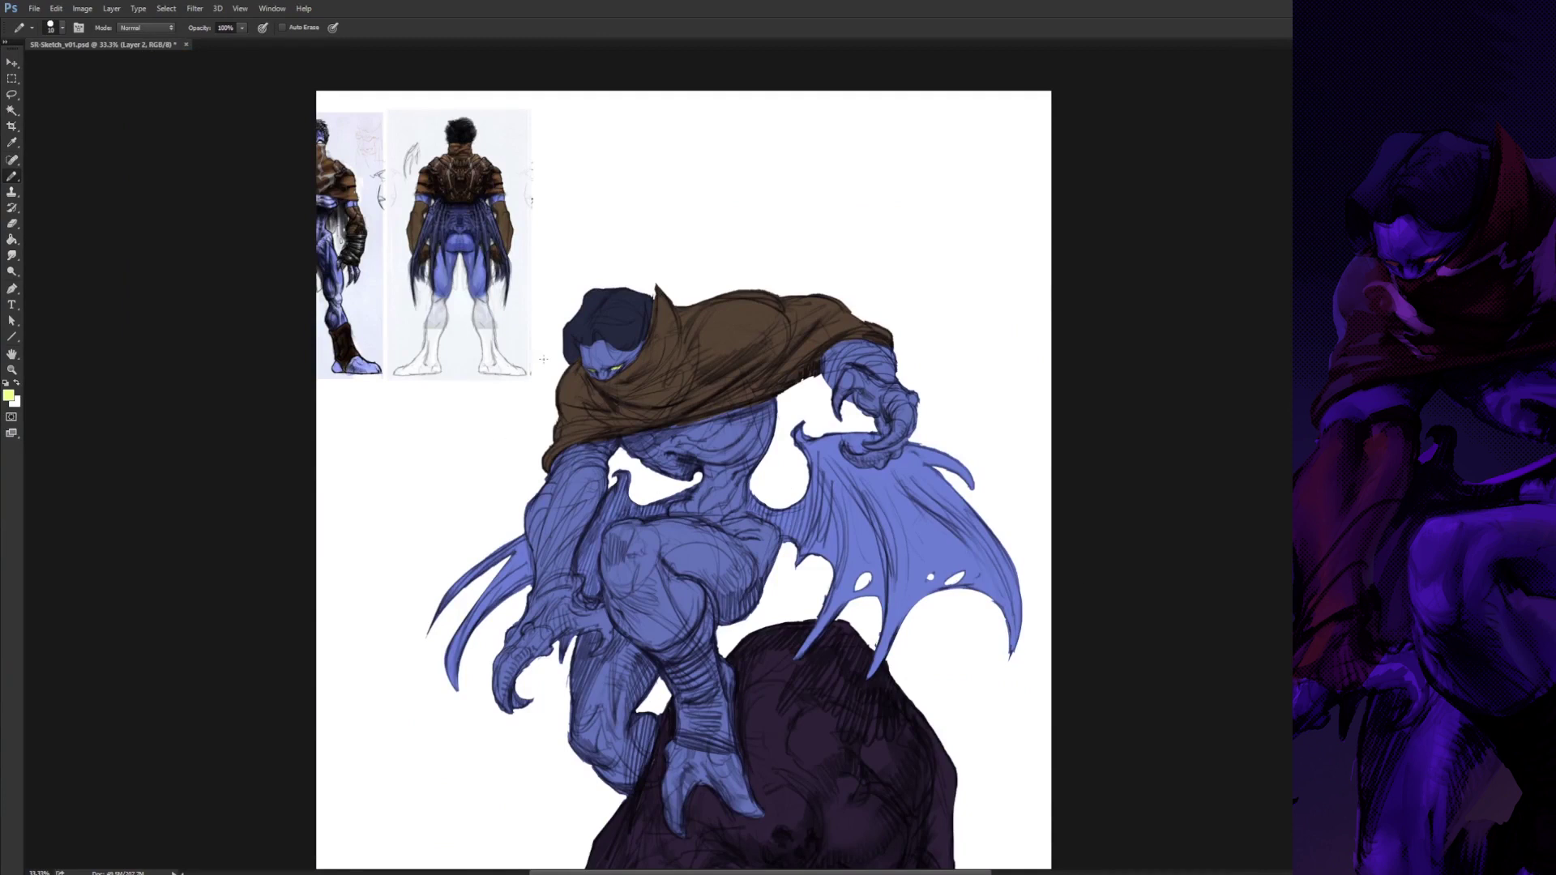
# - Sample dark blue from the reference figure and fill both wings with it, including the small spike below the wrist
pyautogui.keyDown('alt'); pyautogui.click(495, 211); pyautogui.keyUp('alt')
pyautogui.press('g')
pyautogui.click(883, 519)
pyautogui.click(493, 599)
pyautogui.click(598, 523)
pyautogui.press('b')
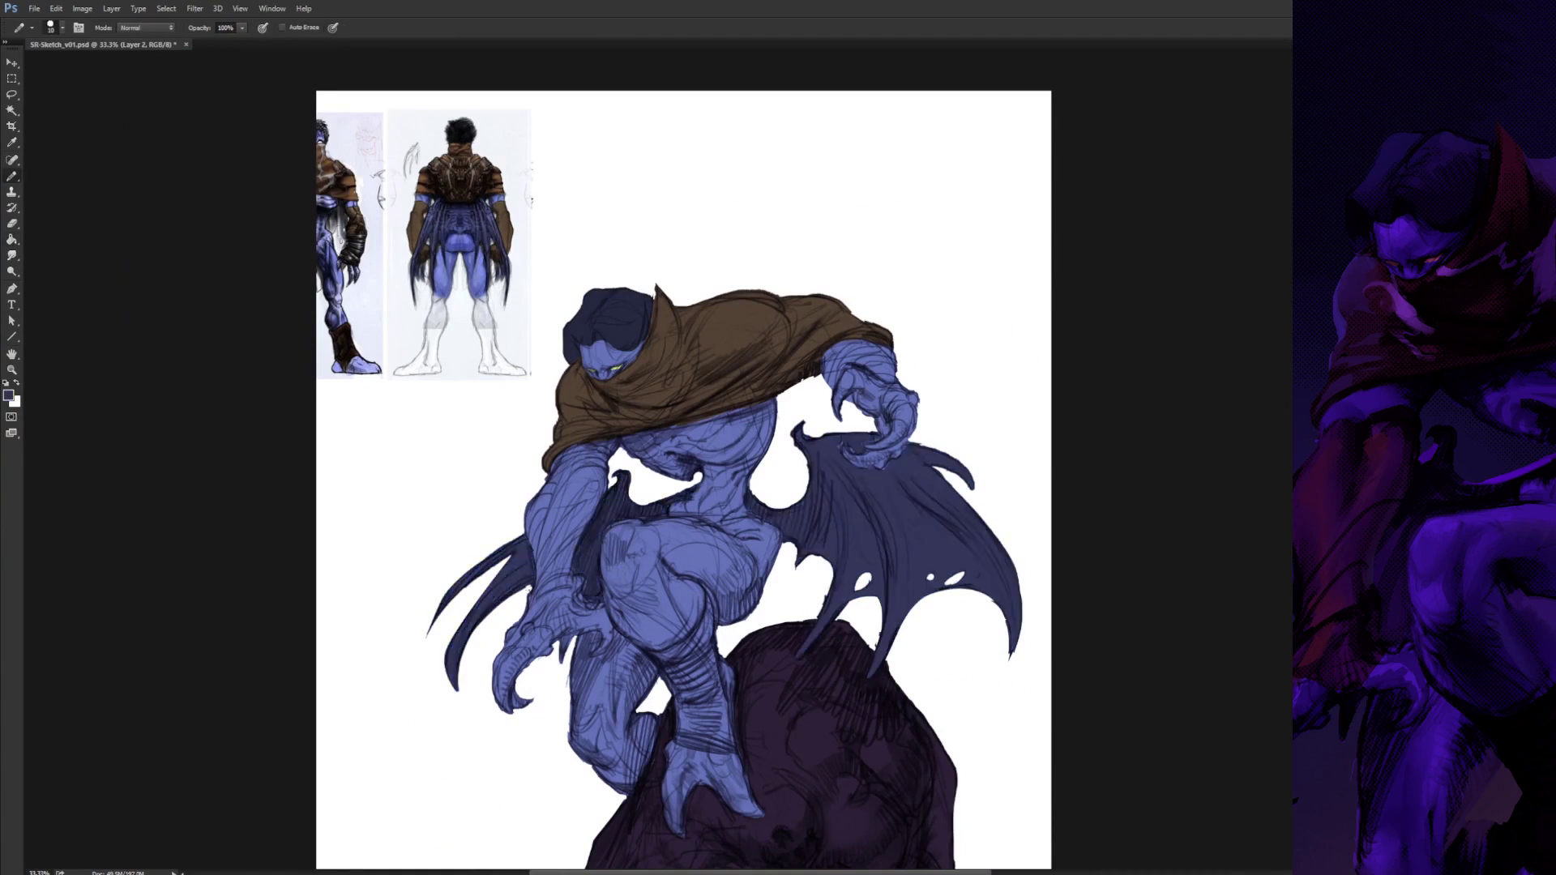
pyautogui.press(']')
pyautogui.press(']')
pyautogui.moveTo(571, 636); pyautogui.dragTo(562, 658)
pyautogui.moveTo(465, 714)
pyautogui.mouseDown()
pyautogui.moveTo(605, 410)
pyautogui.moveTo(498, 702)
pyautogui.mouseUp()
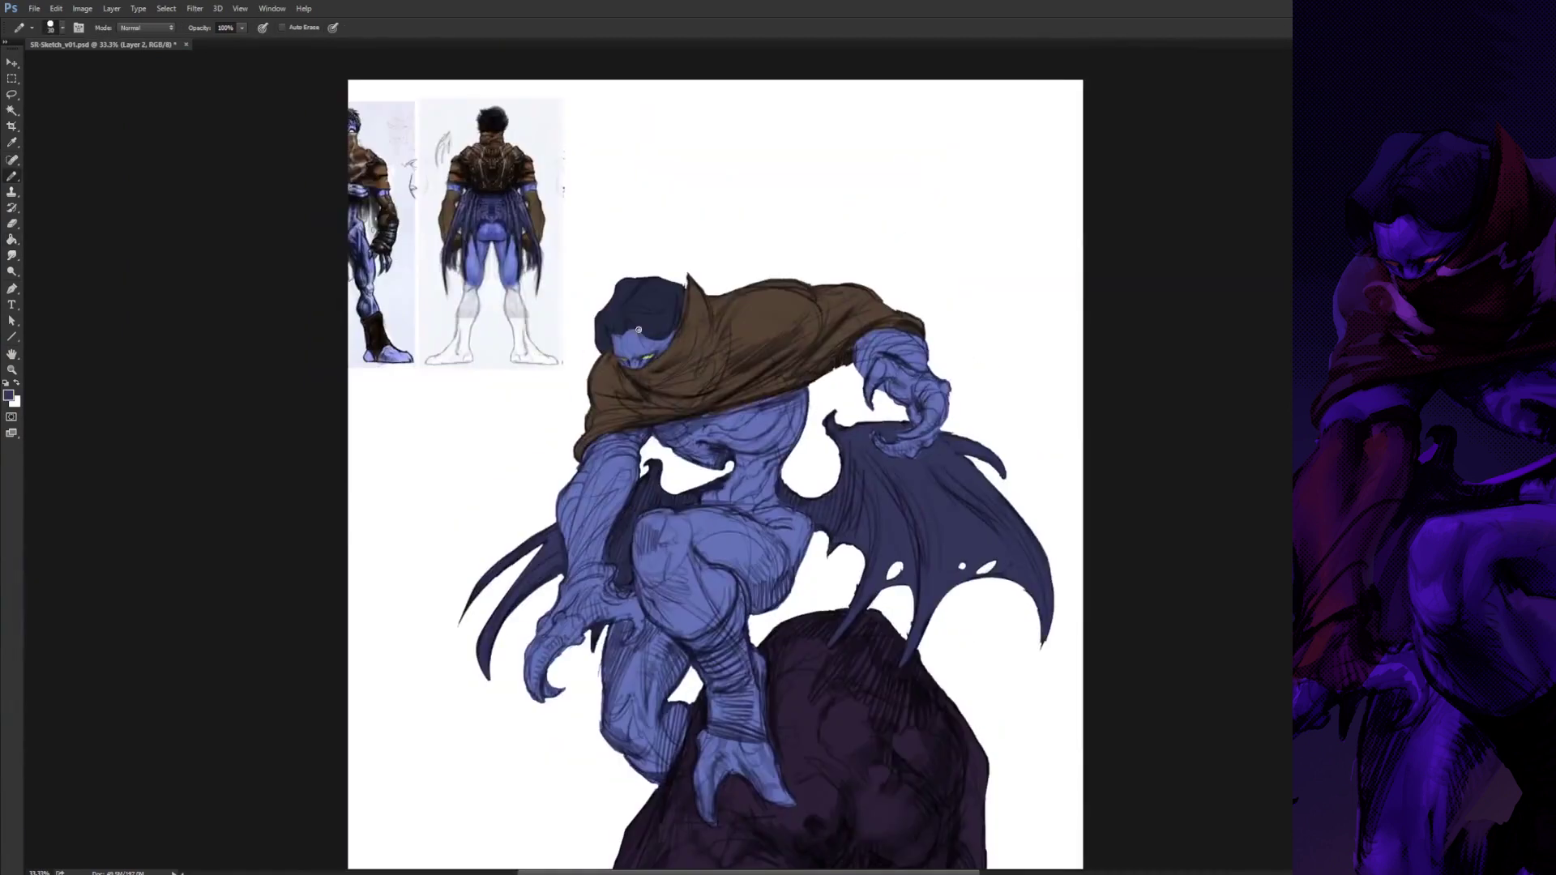
# - Select the lowered arm, mark the bracer's upper and wrist edges, and fill the forearm with muted maroon
pyautogui.moveTo(577, 463); pyautogui.dragTo(637, 455)
pyautogui.press('w')
pyautogui.click(598, 510)
pyautogui.press('b')
pyautogui.moveTo(545, 616)
pyautogui.mouseDown()
pyautogui.moveTo(604, 618)
pyautogui.moveTo(609, 602)
pyautogui.moveTo(623, 598)
pyautogui.mouseUp()
pyautogui.press('g')
pyautogui.click(598, 527)
pyautogui.hotkey('ctrl', 'z')
pyautogui.press('b')
pyautogui.press('g')
pyautogui.click(596, 531)
pyautogui.hotkey('ctrl', 'd')
# - Select the raised arm, mark its bracer edges, fill the forearm with muted maroon and touch up the upper arm in skin blue
pyautogui.press('w')
pyautogui.click(875, 352)
pyautogui.press('b')
pyautogui.moveTo(880, 385)
pyautogui.mouseDown()
pyautogui.moveTo(912, 372)
pyautogui.moveTo(919, 423)
pyautogui.moveTo(950, 391)
pyautogui.mouseUp()
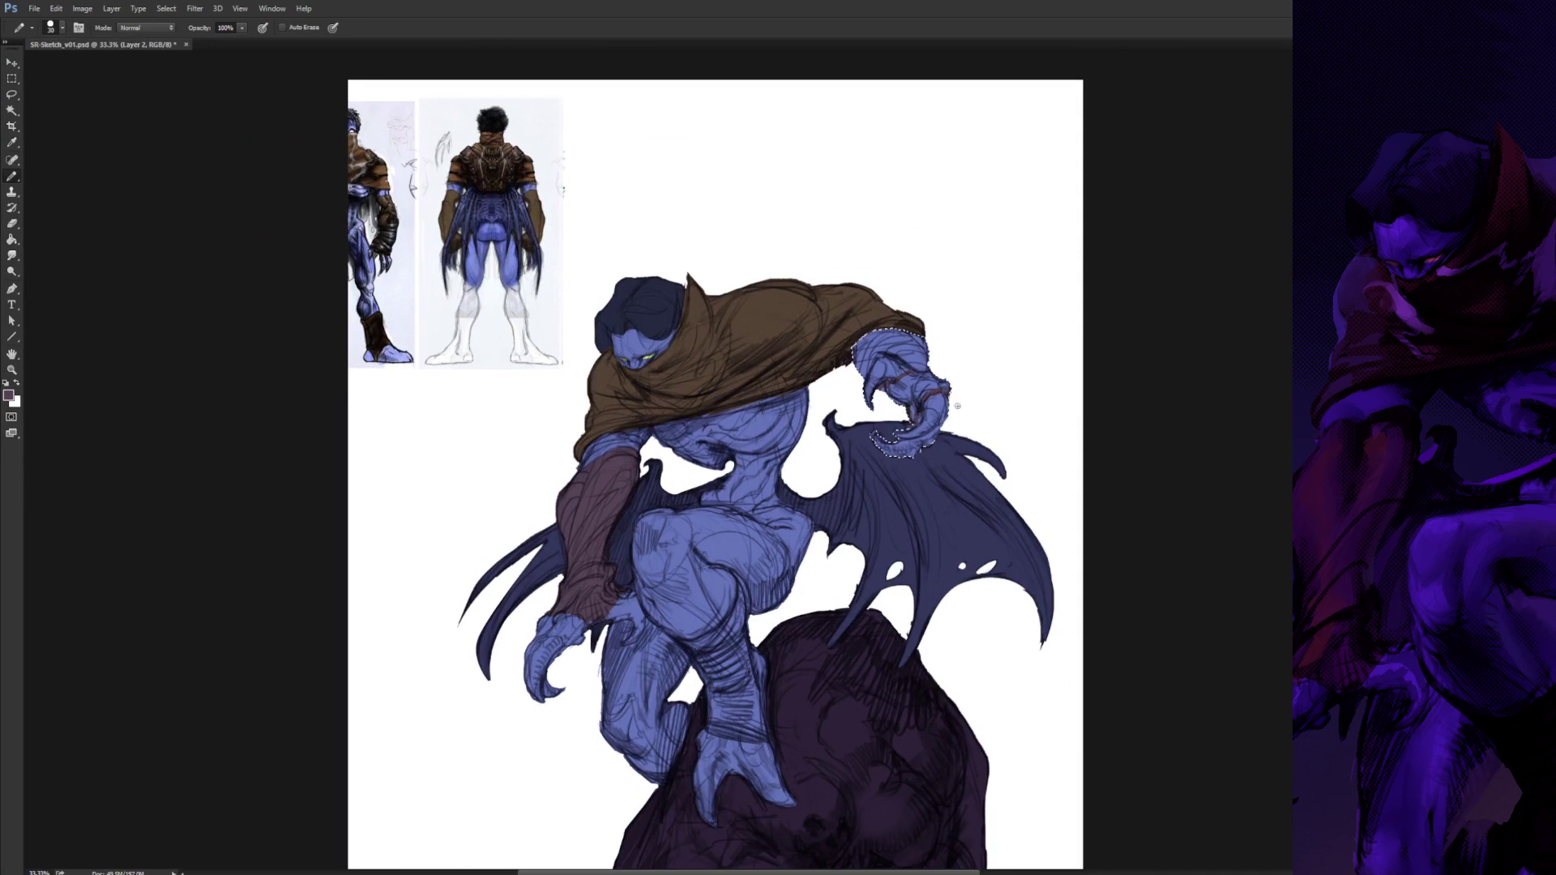
pyautogui.press('g')
pyautogui.click(899, 356)
pyautogui.hotkey('ctrl', 'd')
pyautogui.keyDown('alt'); pyautogui.click(714, 524); pyautogui.keyUp('alt')
pyautogui.press('b')
pyautogui.moveTo(854, 357); pyautogui.dragTo(887, 332)
# - Select the forward leg, mark the shin wrap's upper and ankle edges, and fill the wrap with dark maroon
pyautogui.hotkey('ctrl', '-')
pyautogui.press('w')
pyautogui.press('b')
pyautogui.keyDown('alt'); pyautogui.click(603, 390); pyautogui.keyUp('alt')
pyautogui.hotkey('ctrl', '+')
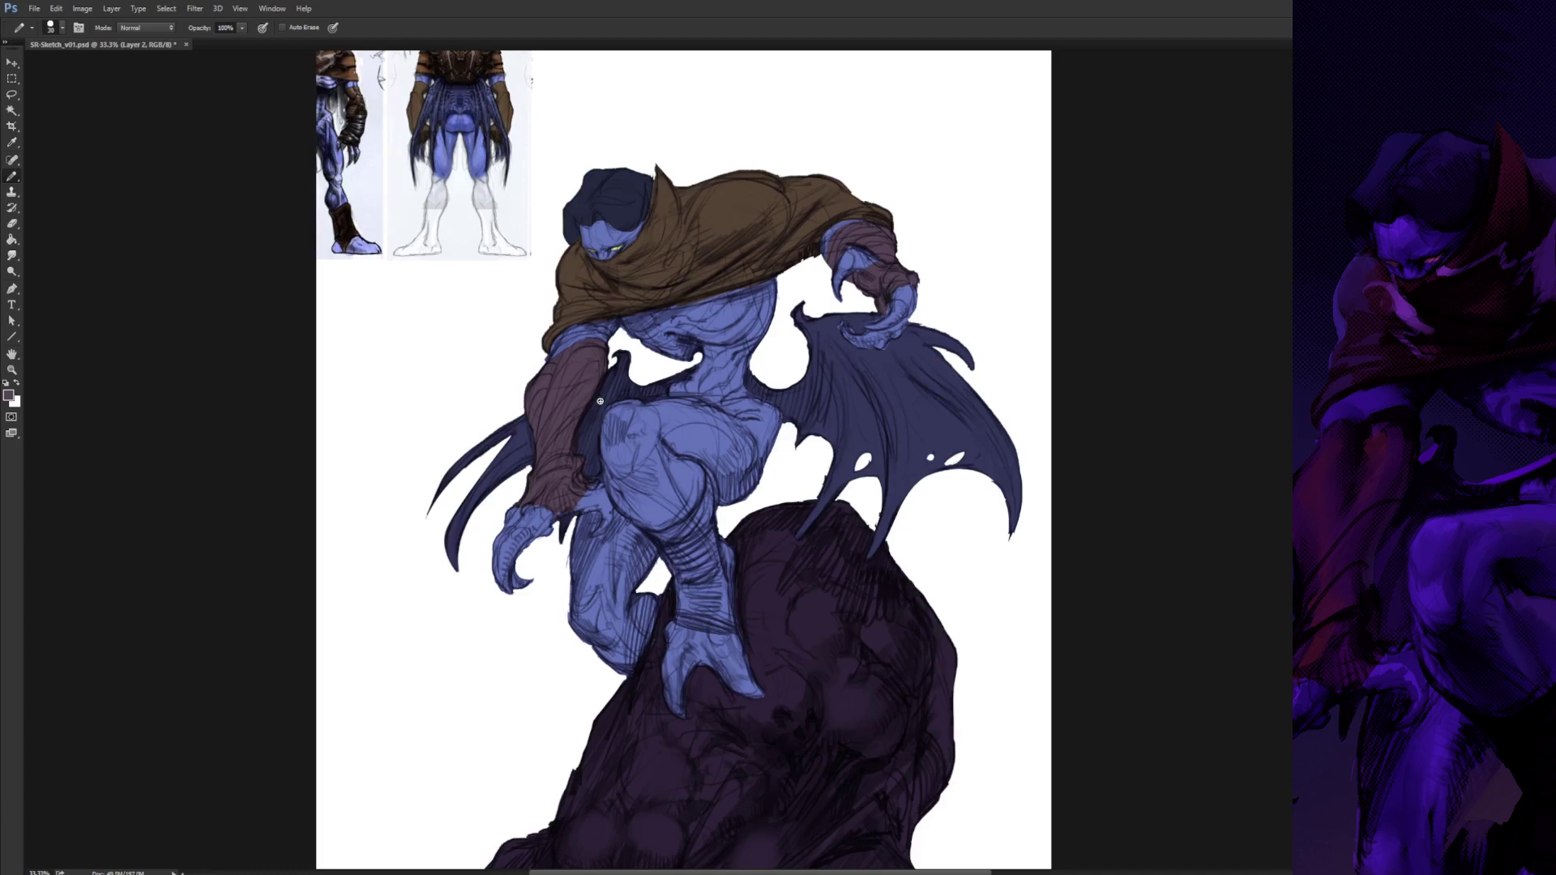
pyautogui.keyDown('alt'); pyautogui.click(863, 226); pyautogui.keyUp('alt')
pyautogui.press('w')
pyautogui.click(688, 551)
pyautogui.press('b')
pyautogui.moveTo(647, 529)
pyautogui.mouseDown()
pyautogui.moveTo(706, 473)
pyautogui.moveTo(715, 505)
pyautogui.mouseUp()
pyautogui.moveTo(676, 618); pyautogui.dragTo(731, 631)
pyautogui.press('g')
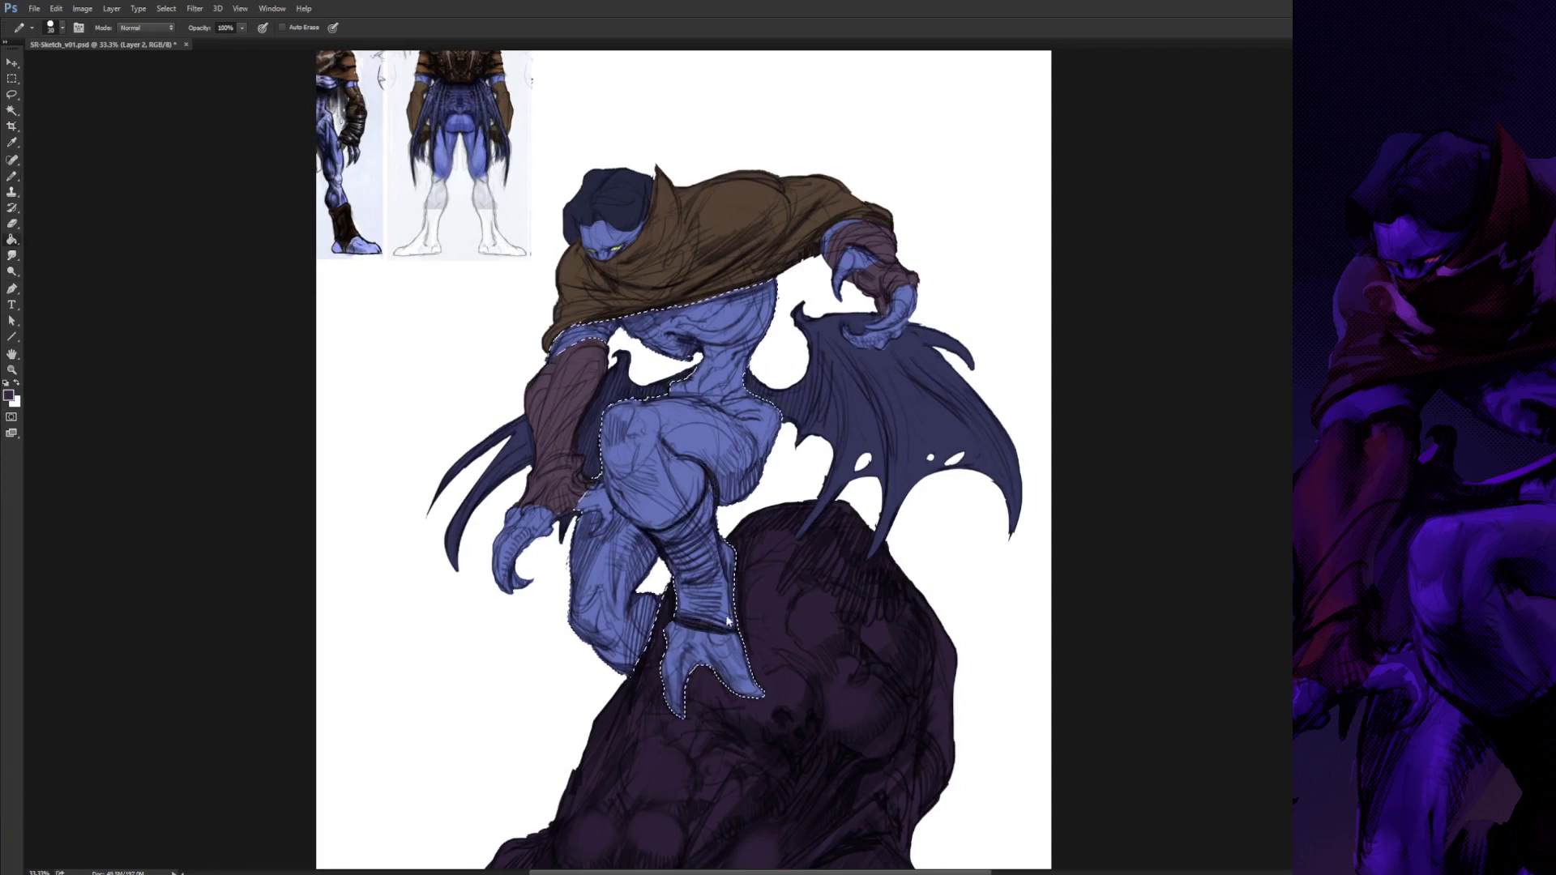
pyautogui.click(700, 577)
pyautogui.press('b')
pyautogui.hotkey('ctrl', 'd')
# - Shift the flat colours toward blue with Color Balance
pyautogui.hotkey('ctrl', '-')
pyautogui.hotkey('ctrl', '-')
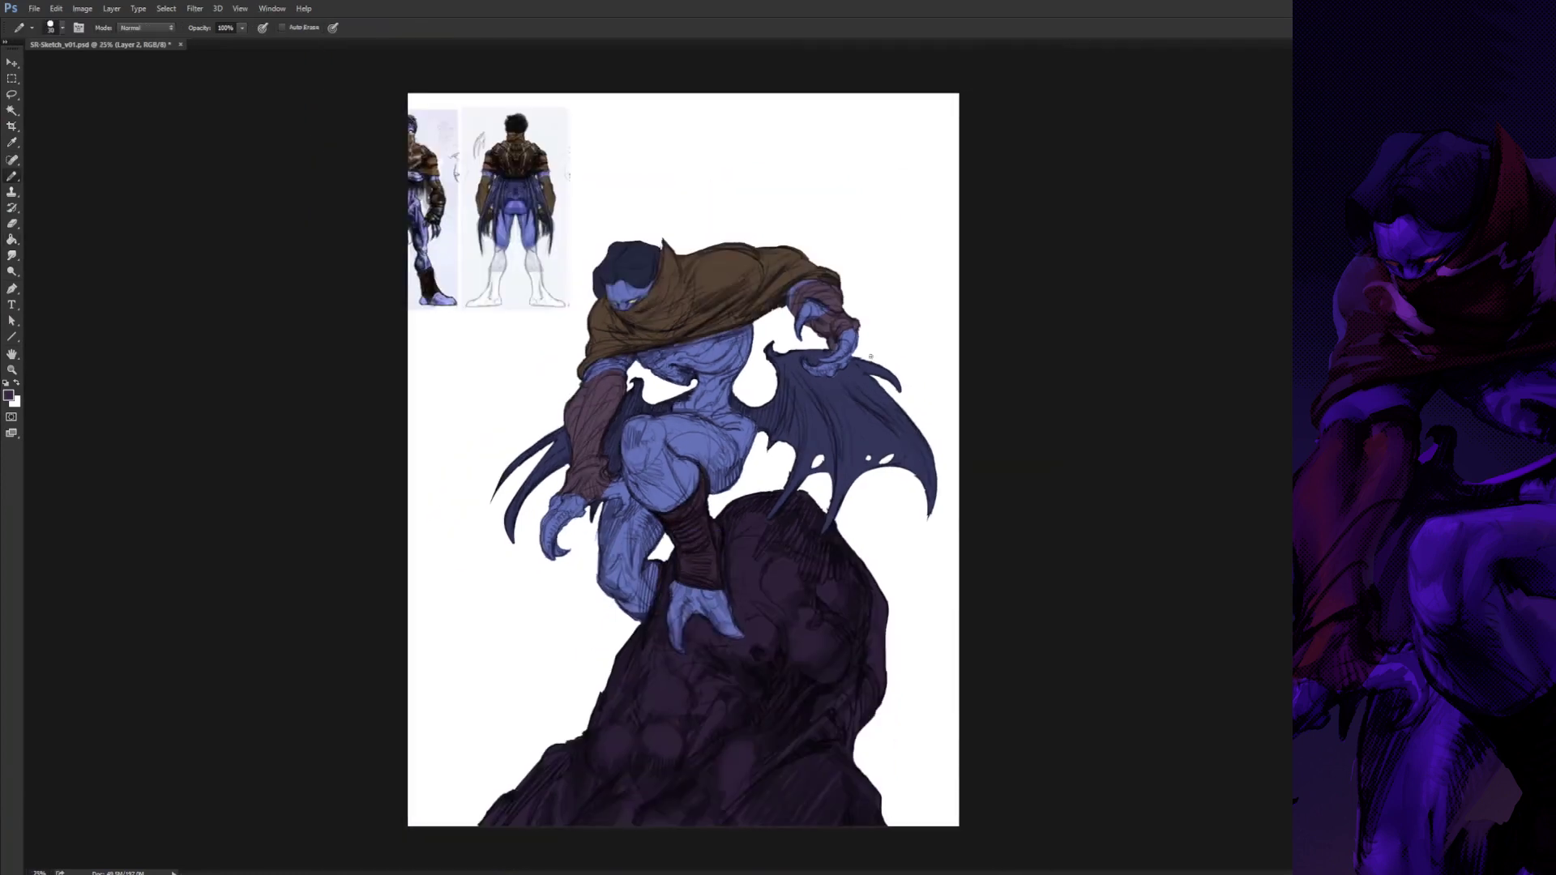
pyautogui.hotkey('ctrl', 'b')
pyautogui.moveTo(1223, 273); pyautogui.dragTo(1174, 278)
pyautogui.press('Return')
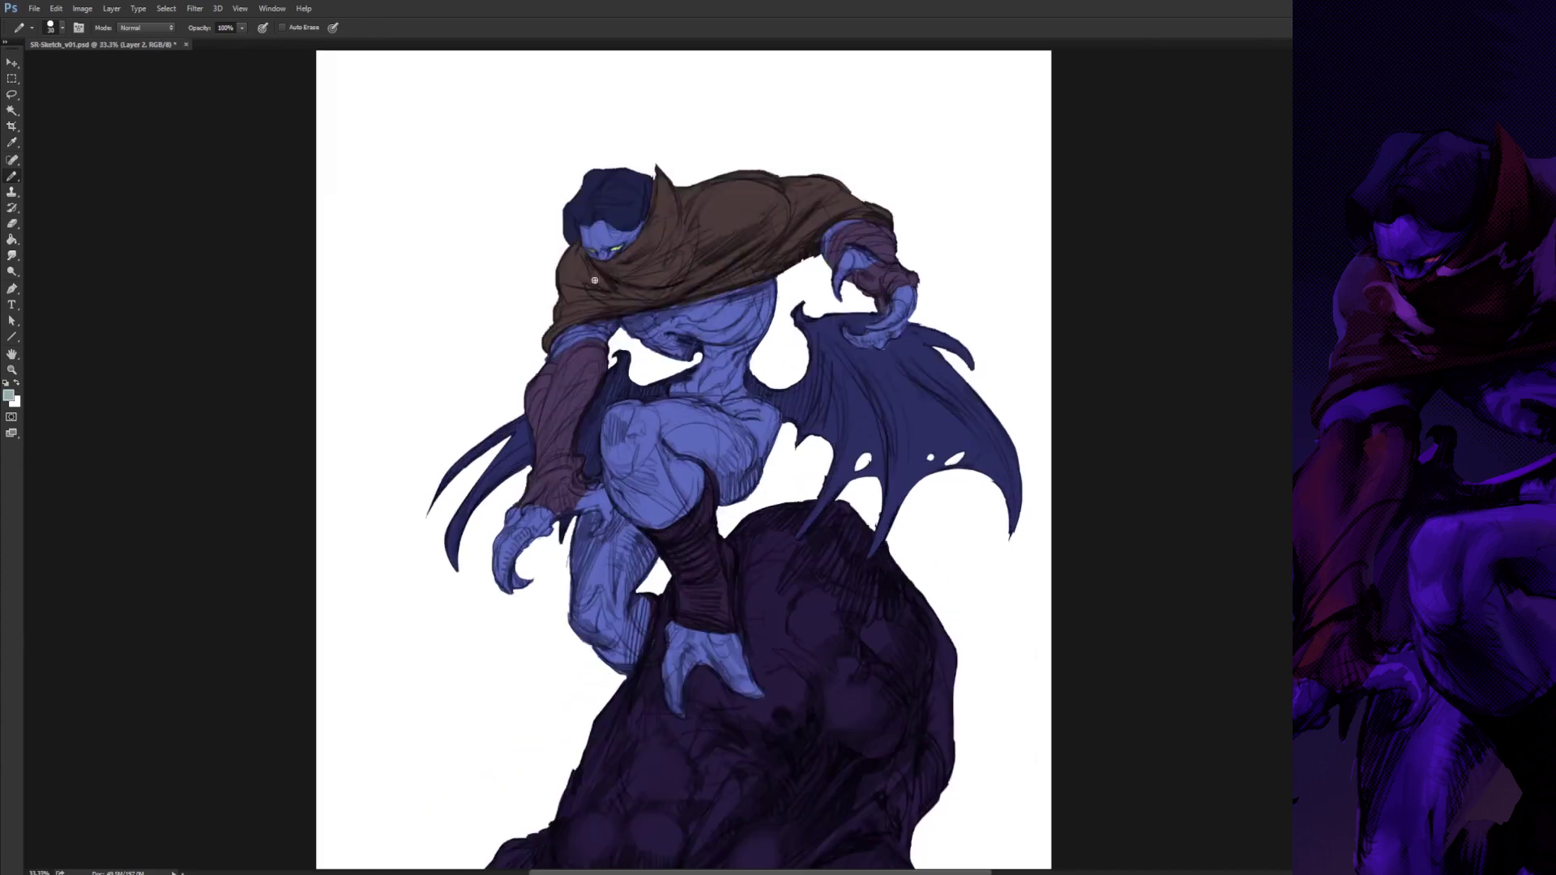
# - Paint pale teal emblem marks across the front of the brown cloak
pyautogui.moveTo(607, 306)
pyautogui.mouseDown()
pyautogui.moveTo(598, 284)
pyautogui.moveTo(661, 239)
pyautogui.moveTo(689, 276)
pyautogui.moveTo(698, 223)
pyautogui.mouseUp()
pyautogui.hotkey('ctrl', '-')
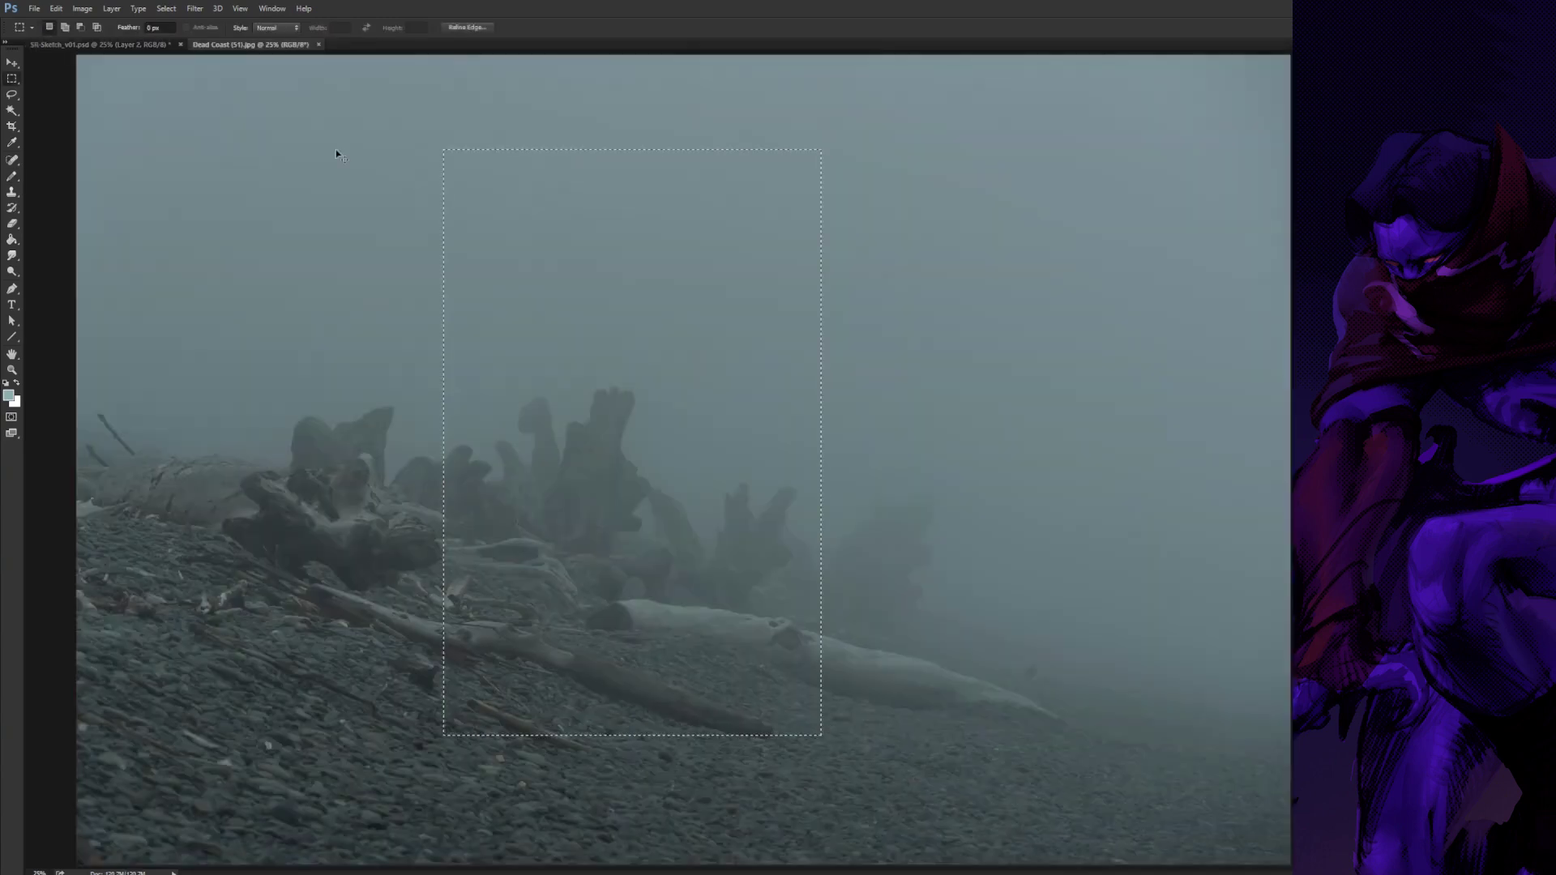
# - Copy the selected part of the foggy beach photo into the sketch behind the figure and scale it to cover the canvas
pyautogui.hotkey('ctrl', 'c')
pyautogui.hotkey('ctrl', 'Tab')
pyautogui.hotkey('ctrl', 'v')
pyautogui.hotkey('ctrl', 't')
pyautogui.moveTo(873, 167); pyautogui.dragTo(944, 68)
pyautogui.moveTo(811, 349); pyautogui.dragTo(783, 339)
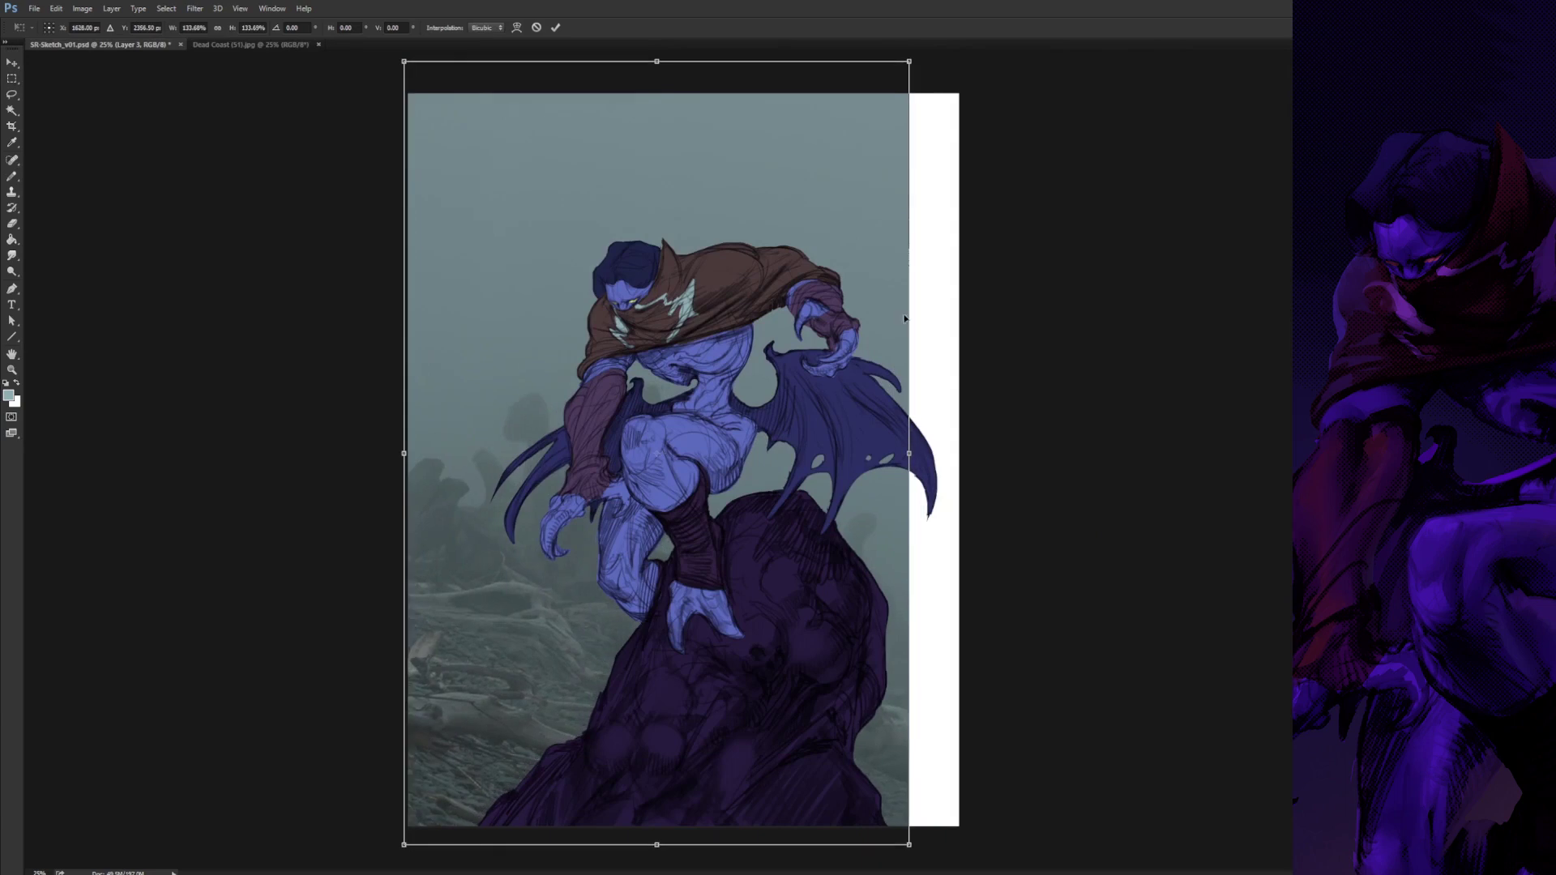
pyautogui.moveTo(912, 337); pyautogui.dragTo(965, 269)
pyautogui.press('Return')
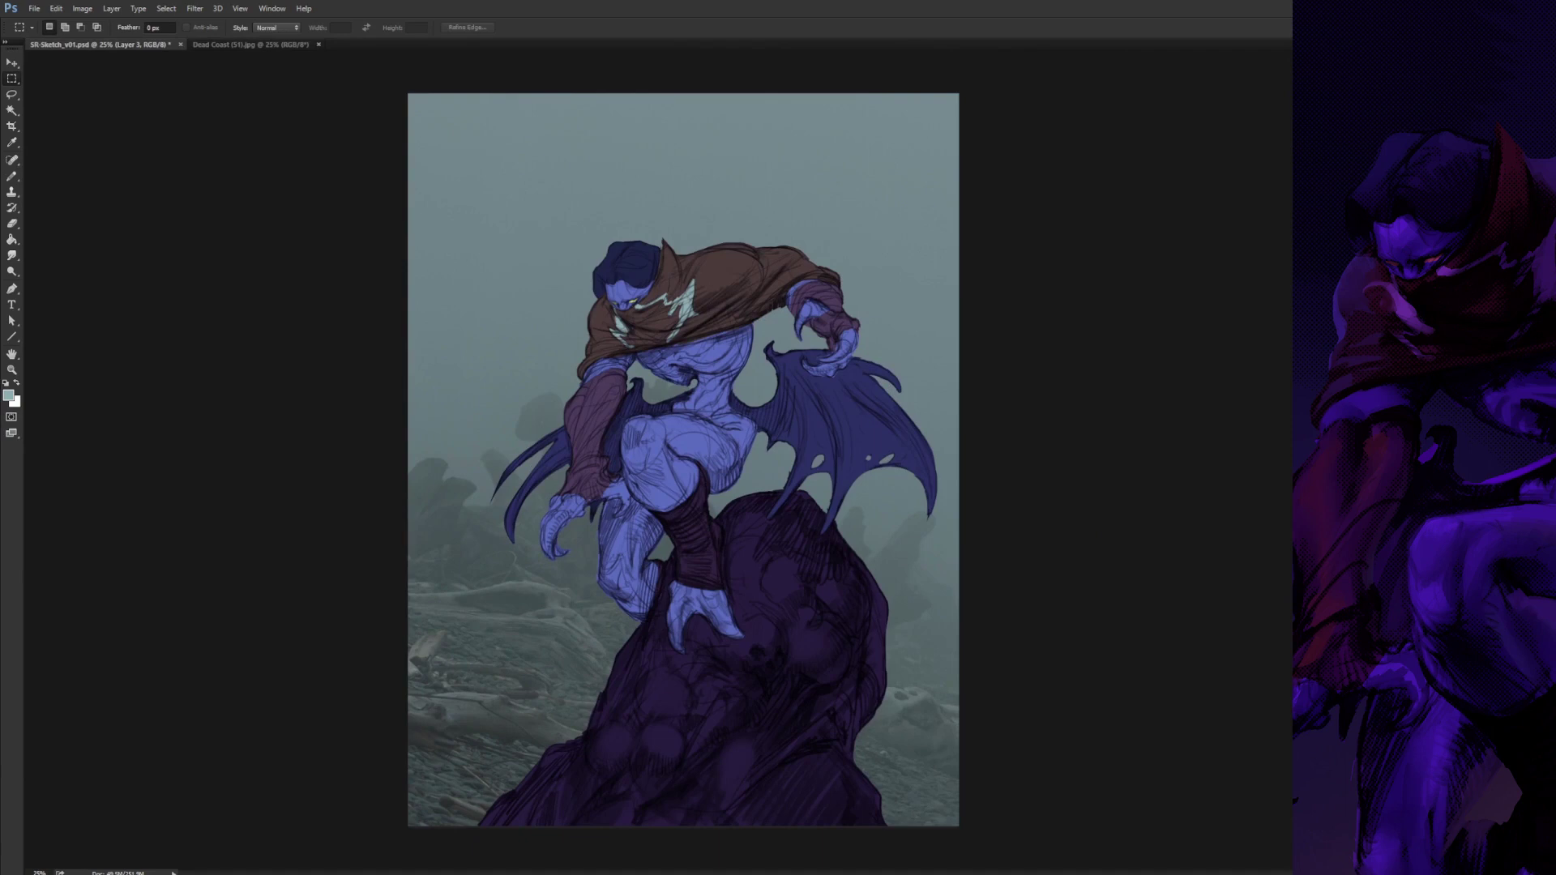
# - Copy the tree and driftwood section of the second coast photo into the sketch and place it behind the figure's lowered arm
pyautogui.moveTo(75, 53); pyautogui.dragTo(497, 783)
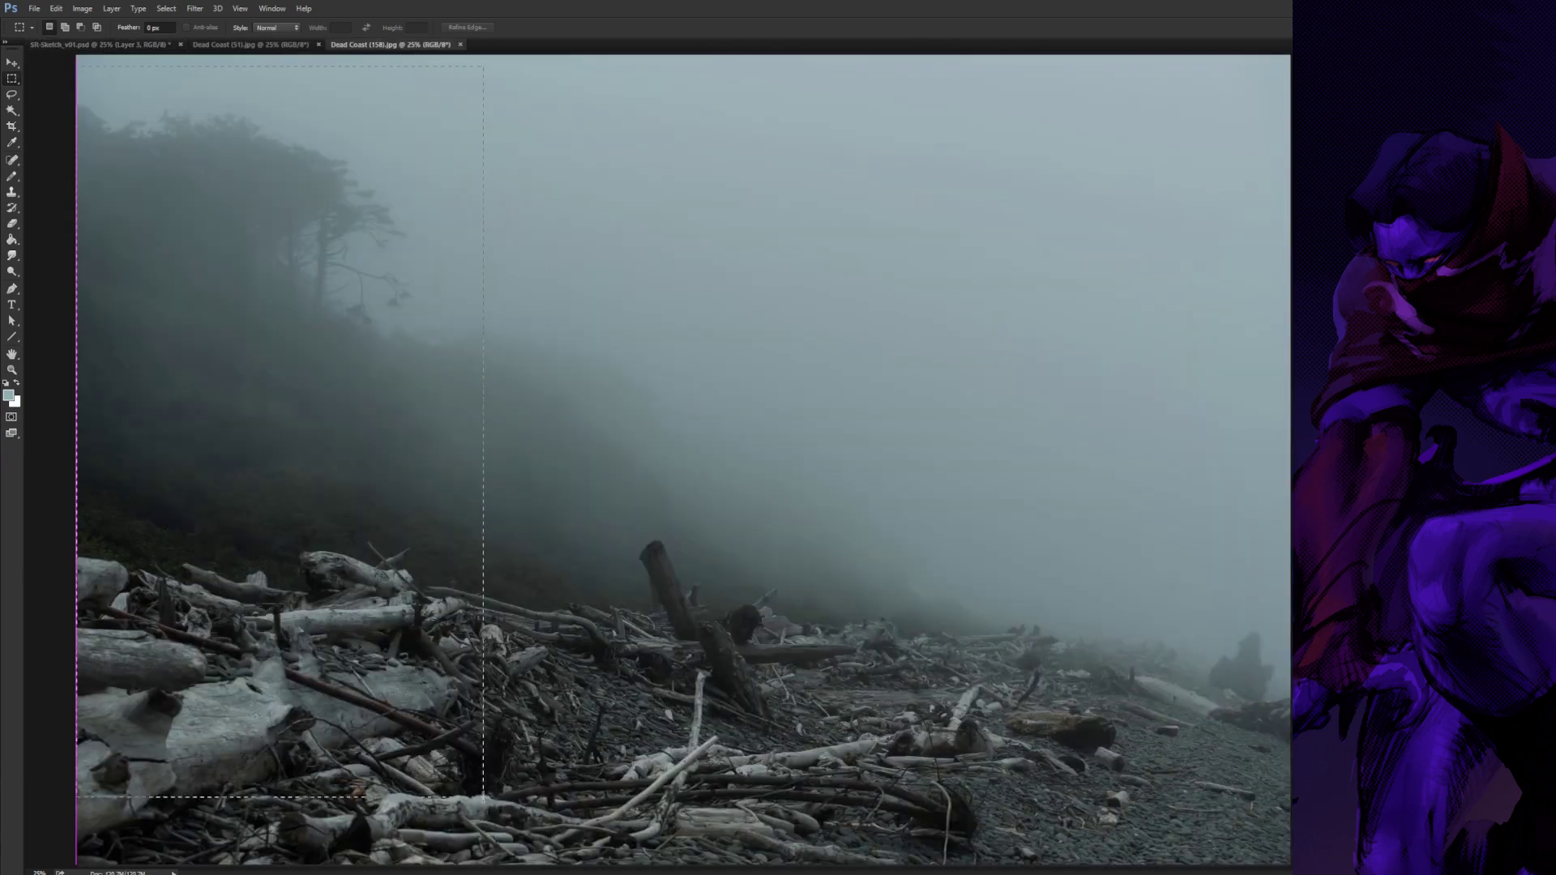
pyautogui.hotkey('ctrl', 'c')
pyautogui.click(97, 44)
pyautogui.hotkey('ctrl', 'v')
pyautogui.hotkey('ctrl', 't')
pyautogui.moveTo(747, 370)
pyautogui.mouseDown()
pyautogui.moveTo(568, 512)
pyautogui.moveTo(588, 390)
pyautogui.mouseUp()
pyautogui.press('Return')
pyautogui.press('m')
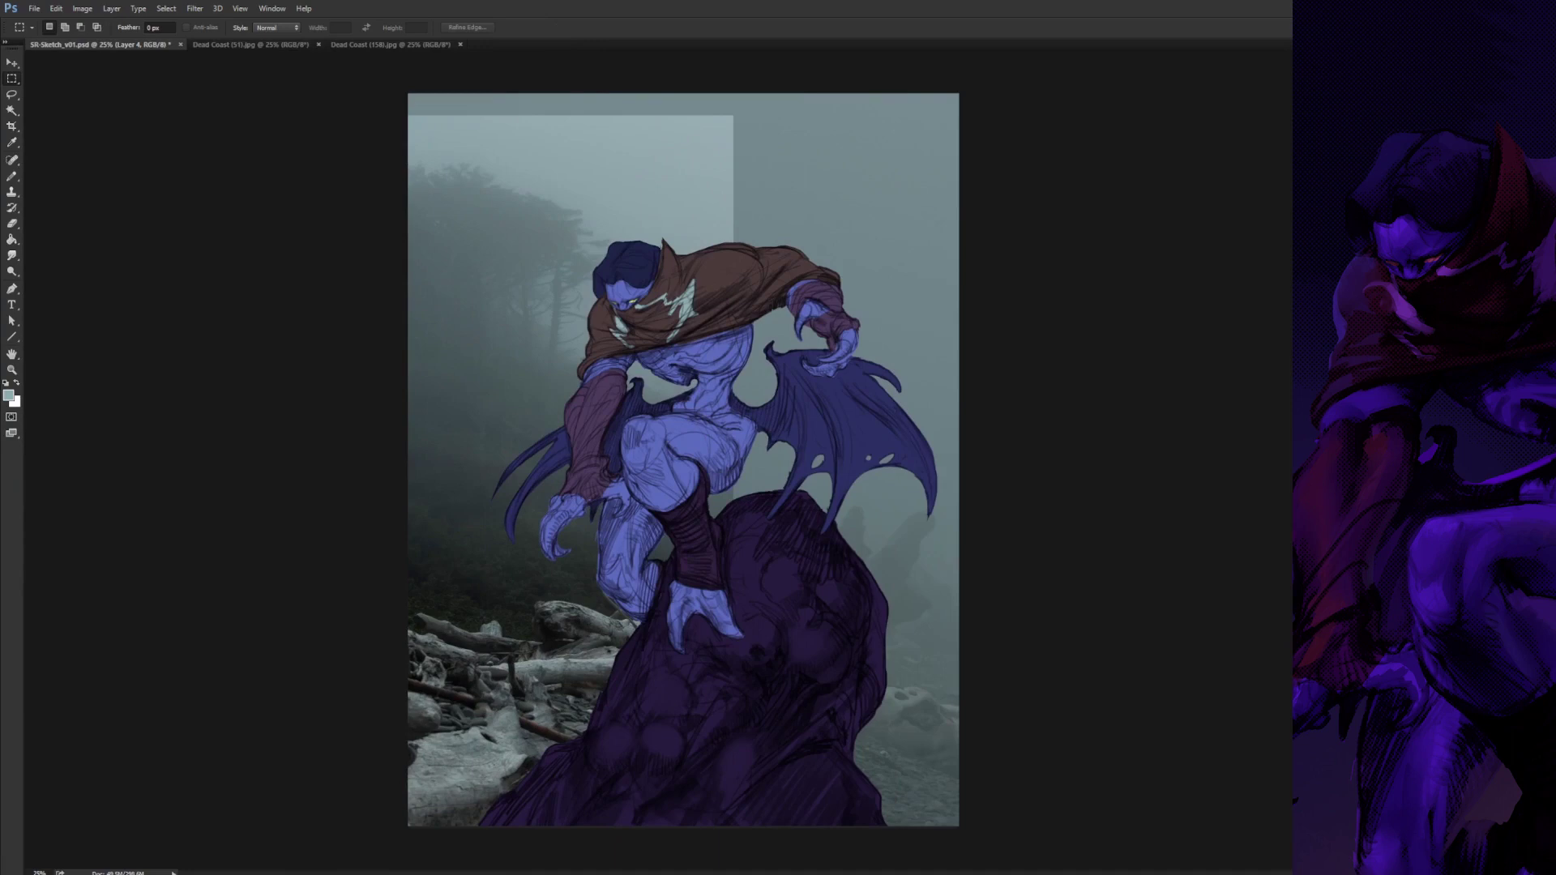
# - Copy a lichen-covered boulder section from the mountain photo into the sketch and enlarge it over the painted rock
pyautogui.hotkey('ctrl', 'Tab')
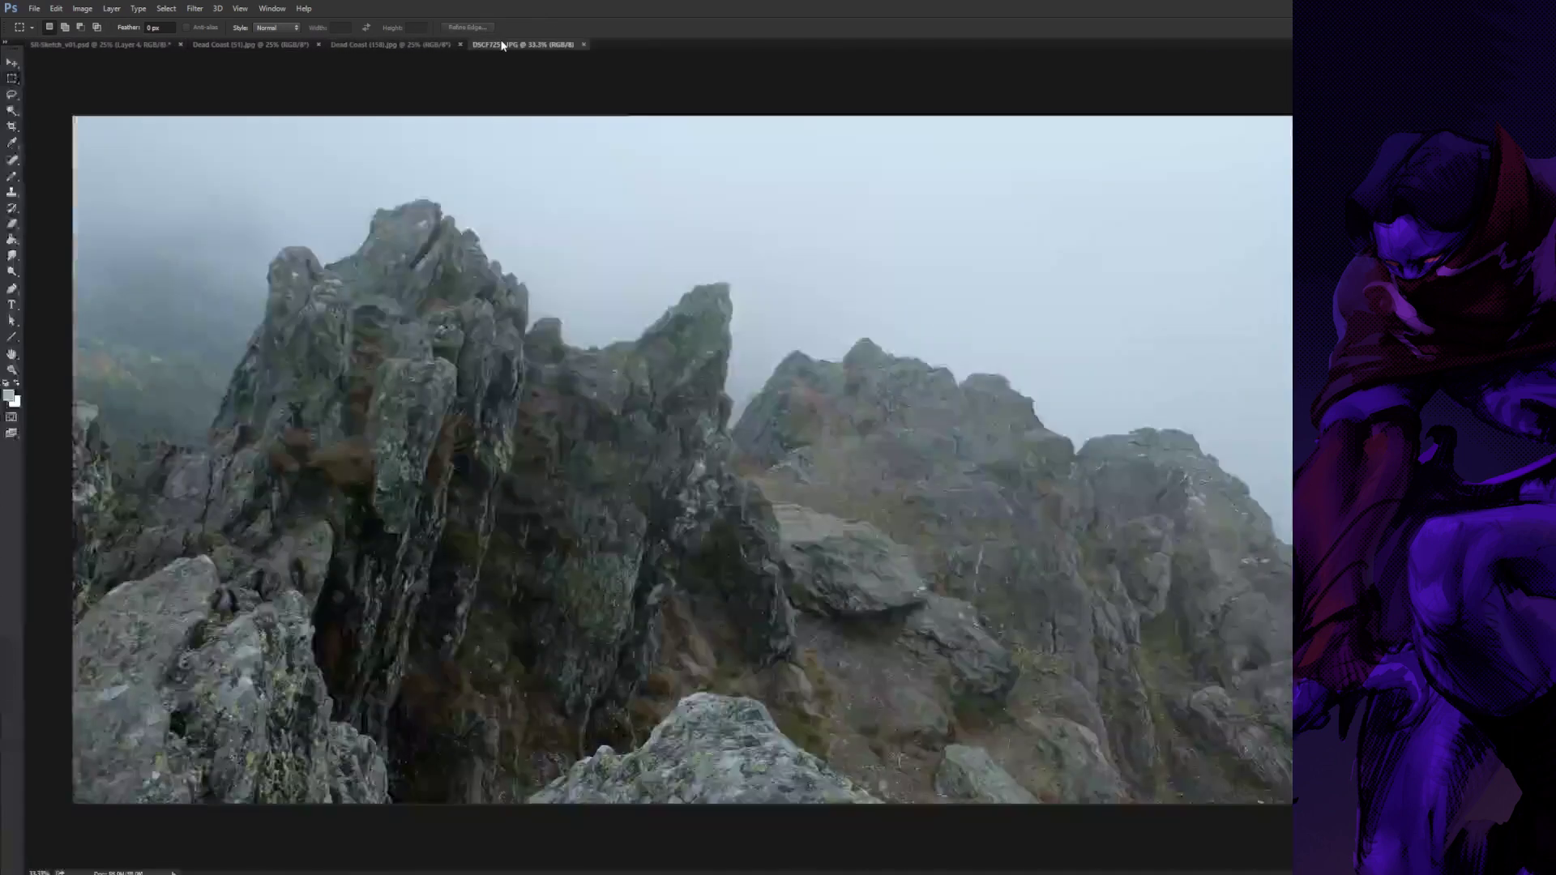
pyautogui.moveTo(130, 604)
pyautogui.mouseDown()
pyautogui.moveTo(317, 666)
pyautogui.moveTo(243, 778)
pyautogui.mouseUp()
pyautogui.hotkey('ctrl', 'c')
pyautogui.hotkey('ctrl', 'Tab')
pyautogui.hotkey('ctrl', 'v')
pyautogui.hotkey('ctrl', 't')
pyautogui.moveTo(770, 470); pyautogui.dragTo(701, 768)
pyautogui.moveTo(733, 657); pyautogui.dragTo(973, 450)
pyautogui.press('Return')
# - Select the painted rock's shape with the Magic Wand, mask the stone texture to it and set its opacity to 50%
pyautogui.hotkey('shift', 'w')
pyautogui.click(281, 27)
pyautogui.doubleClick(281, 26)
pyautogui.write('5')
pyautogui.press('Return')
pyautogui.click(778, 697)
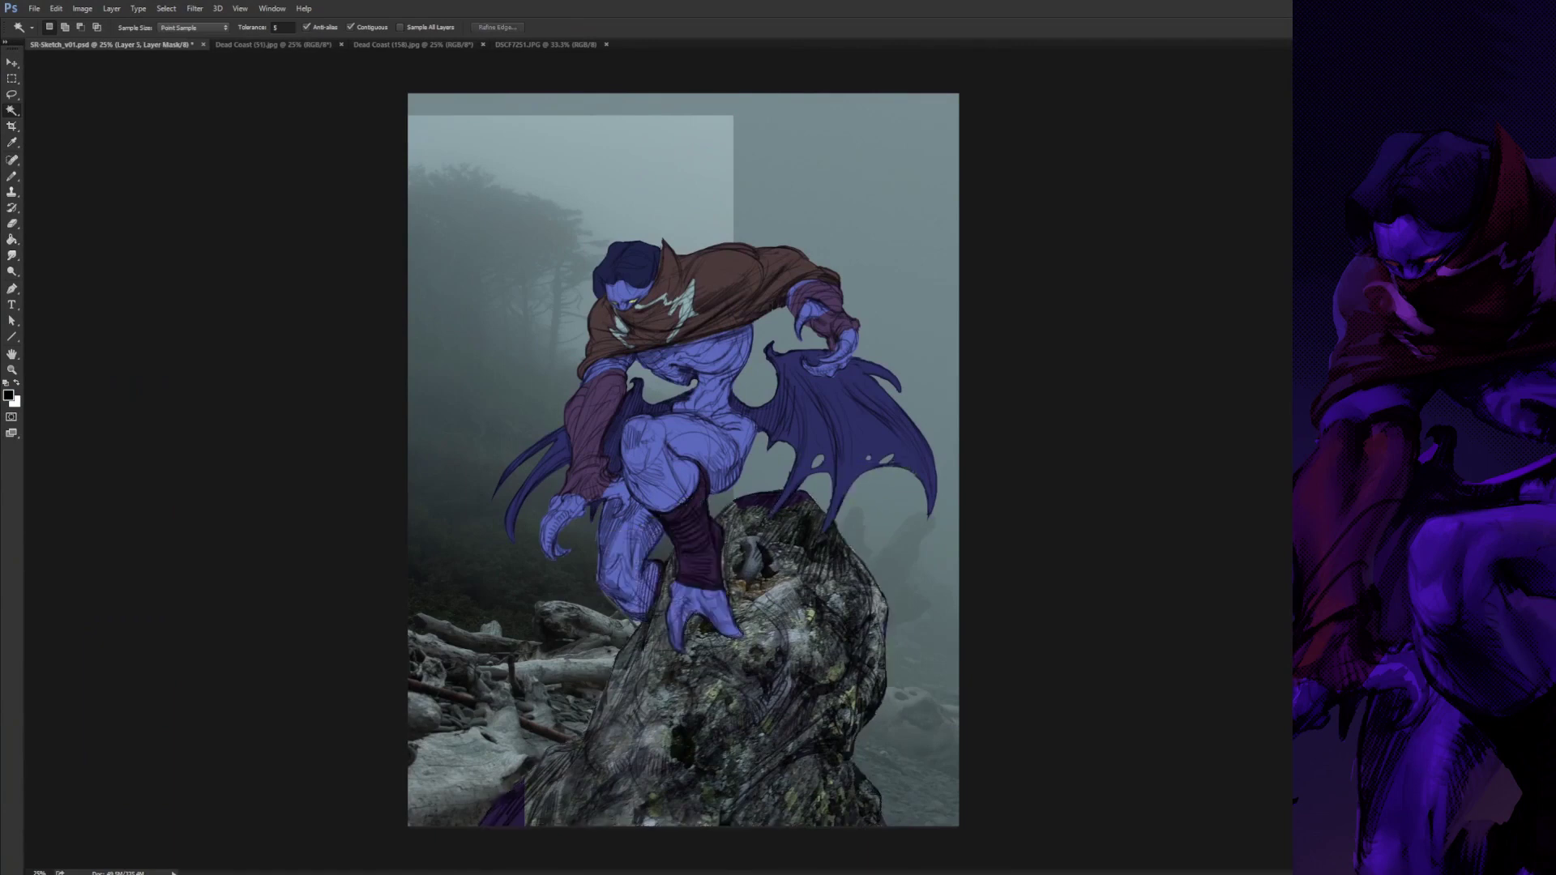
pyautogui.press('5')
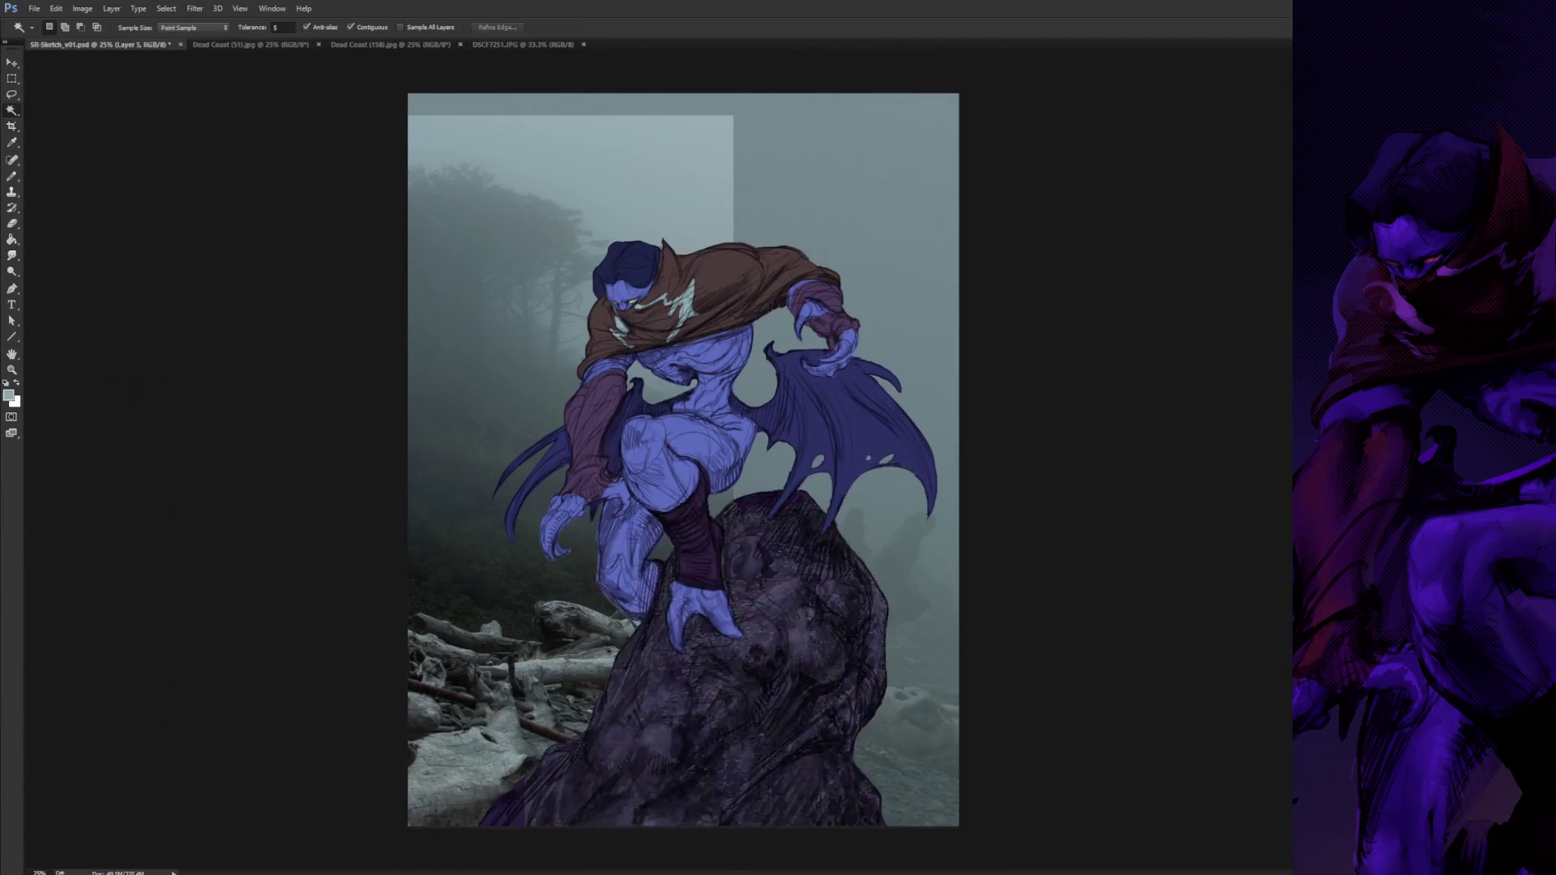
# - Return to the tree and driftwood photo layer and enlarge it to reach the canvas's upper edge
pyautogui.press('e')
pyautogui.hotkey('alt', '[')
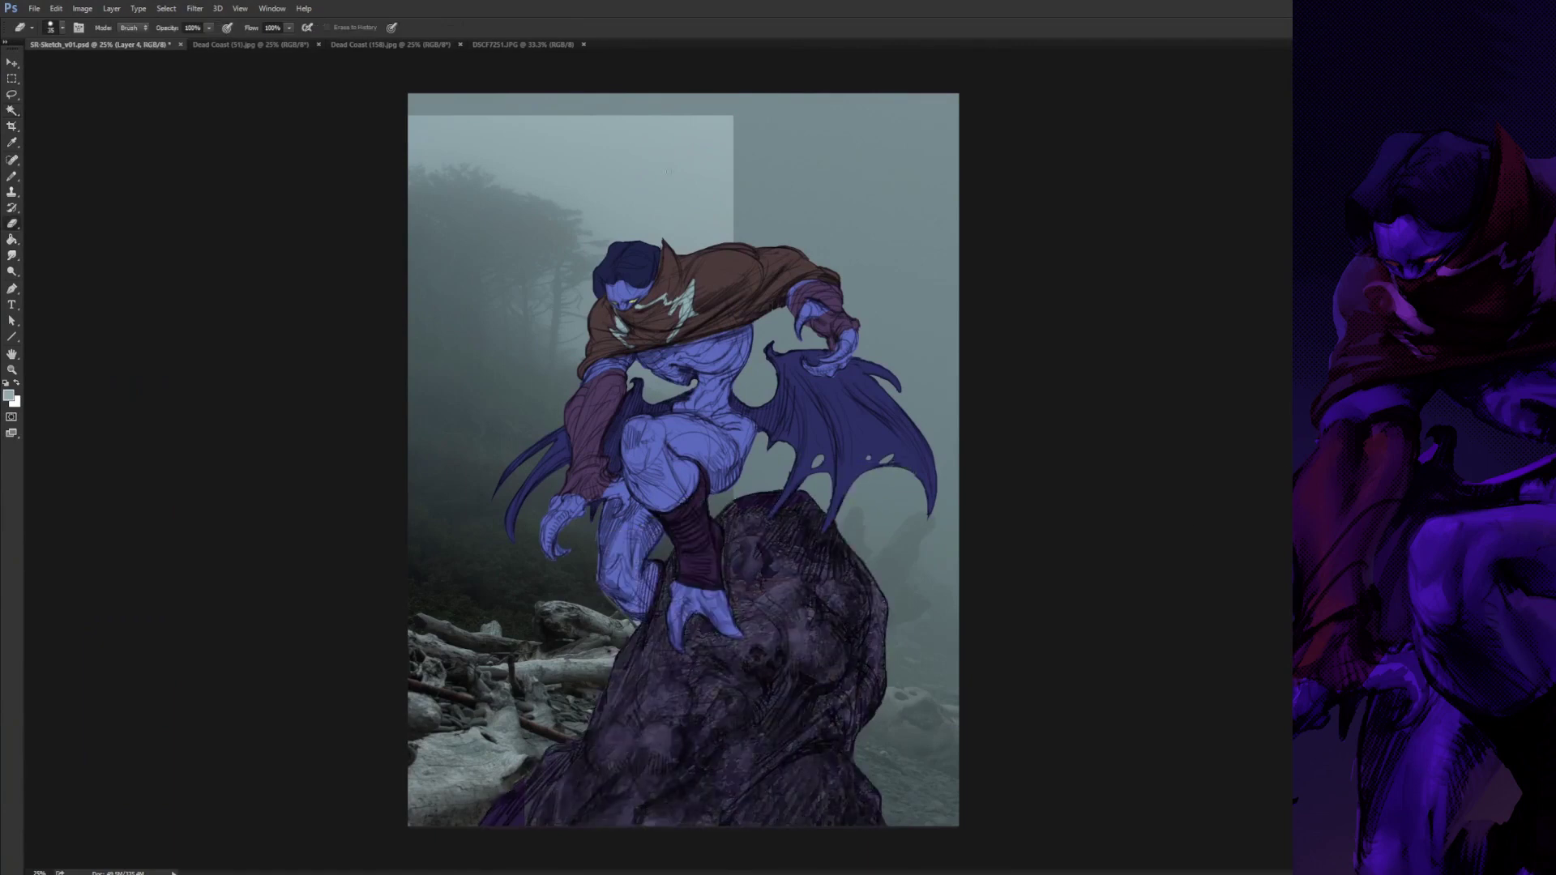
pyautogui.press(']')
pyautogui.press(']')
pyautogui.press(']')
pyautogui.hotkey('ctrl', 'z')
pyautogui.moveTo(681, 95)
pyautogui.mouseDown()
pyautogui.moveTo(774, 97)
pyautogui.moveTo(746, 91)
pyautogui.mouseUp()
pyautogui.hotkey('ctrl', 't')
pyautogui.press('Return')
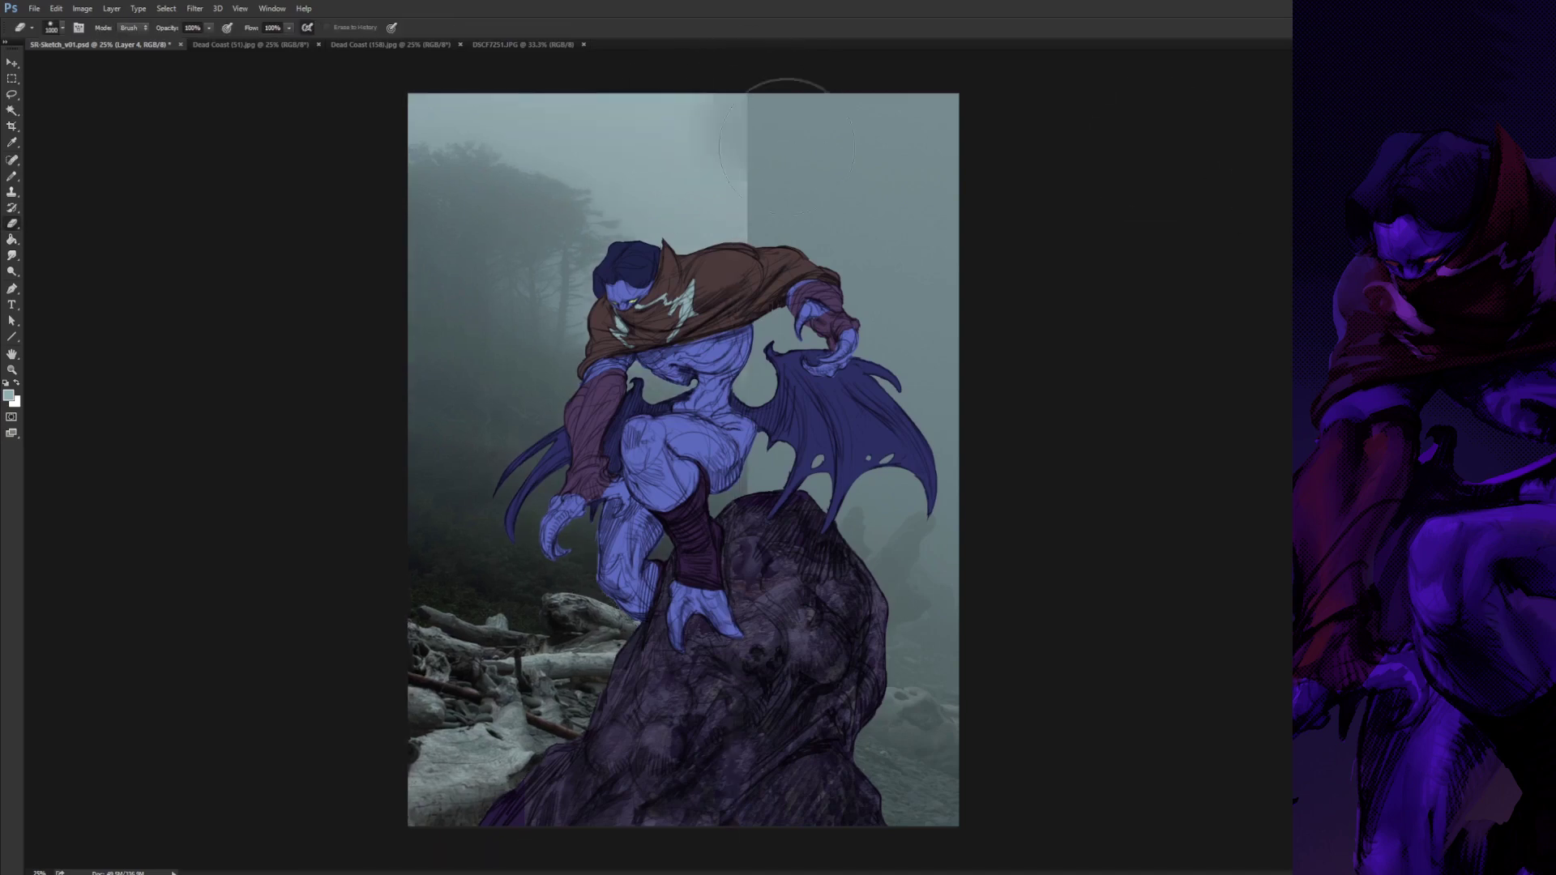
# - Erase the tree photo's hard edge and brush sampled fog colour over the sky and around the trees
pyautogui.moveTo(788, 145); pyautogui.dragTo(778, 234)
pyautogui.press('b')
pyautogui.press('b')
pyautogui.press('b')
pyautogui.press('b')
pyautogui.keyDown('alt'); pyautogui.click(702, 162); pyautogui.keyUp('alt')
pyautogui.moveTo(734, 134); pyautogui.dragTo(818, 215)
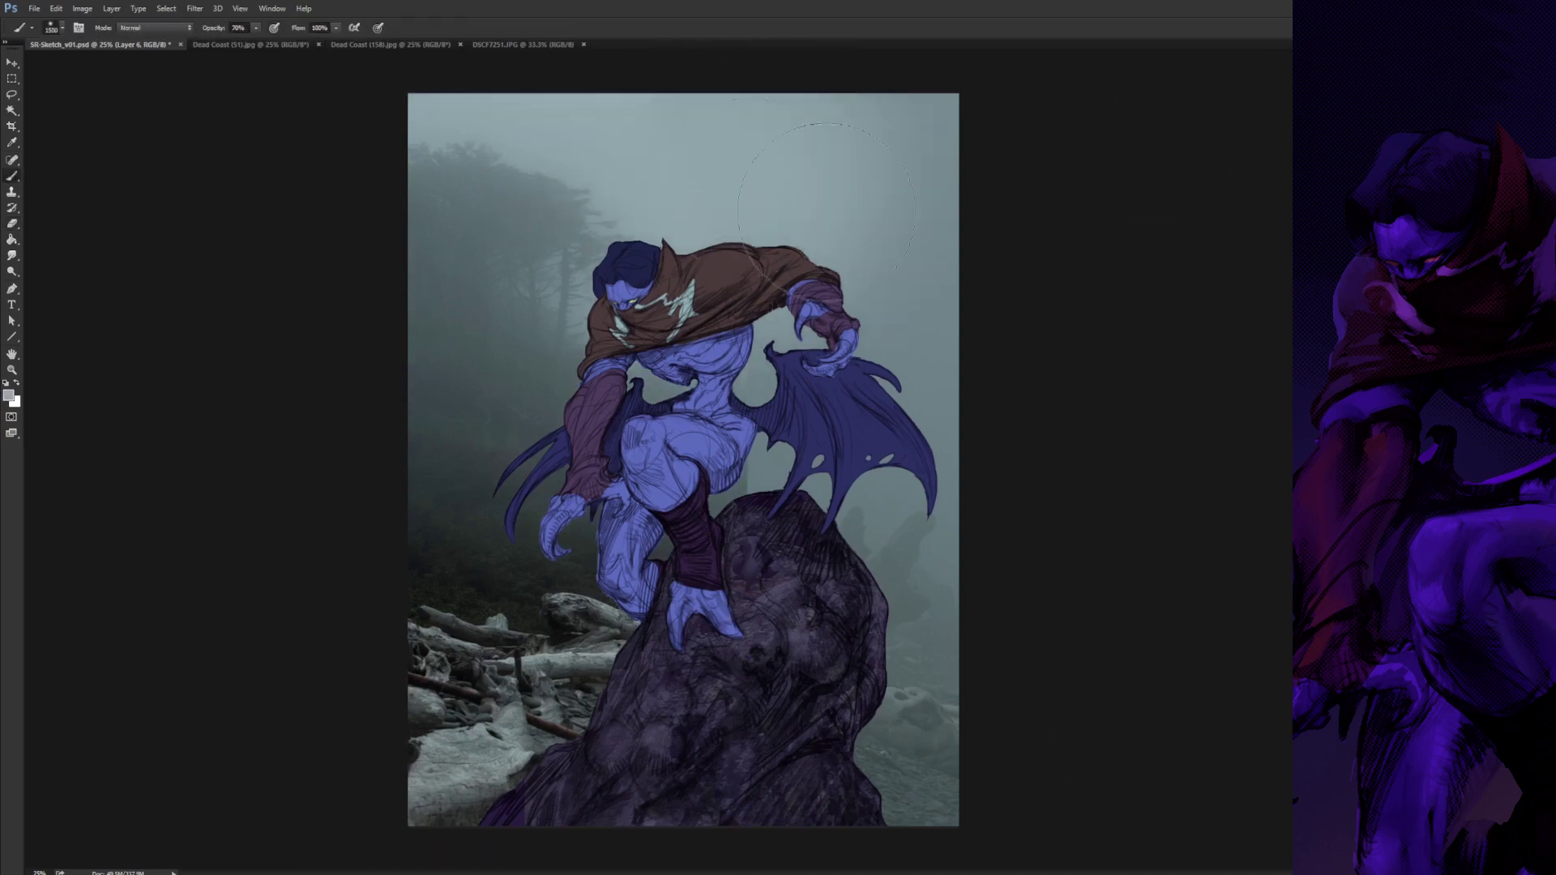
pyautogui.moveTo(503, 219); pyautogui.dragTo(567, 324)
pyautogui.click(921, 562)
# - Add a new layer and draw bright lime-green fading gradients upward from the lower part of the background
pyautogui.hotkey('ctrl', 'shift', 'alt', 'n')
pyautogui.press('g')
pyautogui.press('g')
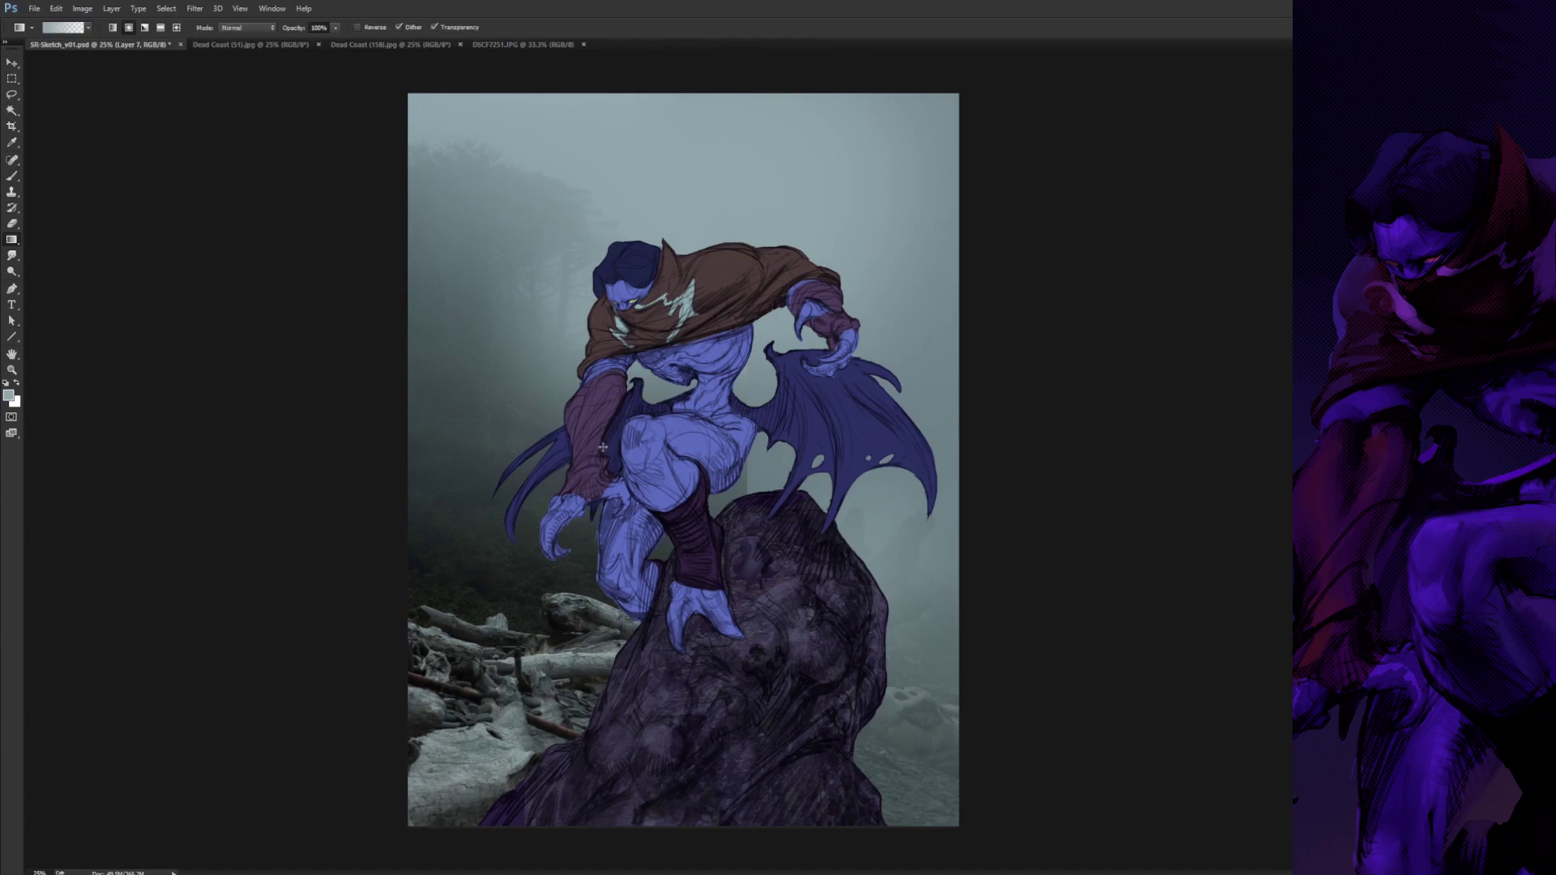
pyautogui.moveTo(624, 697); pyautogui.dragTo(487, 422)
pyautogui.moveTo(920, 778); pyautogui.dragTo(1070, 421)
pyautogui.moveTo(916, 769); pyautogui.dragTo(915, 348)
pyautogui.moveTo(454, 799); pyautogui.dragTo(412, 458)
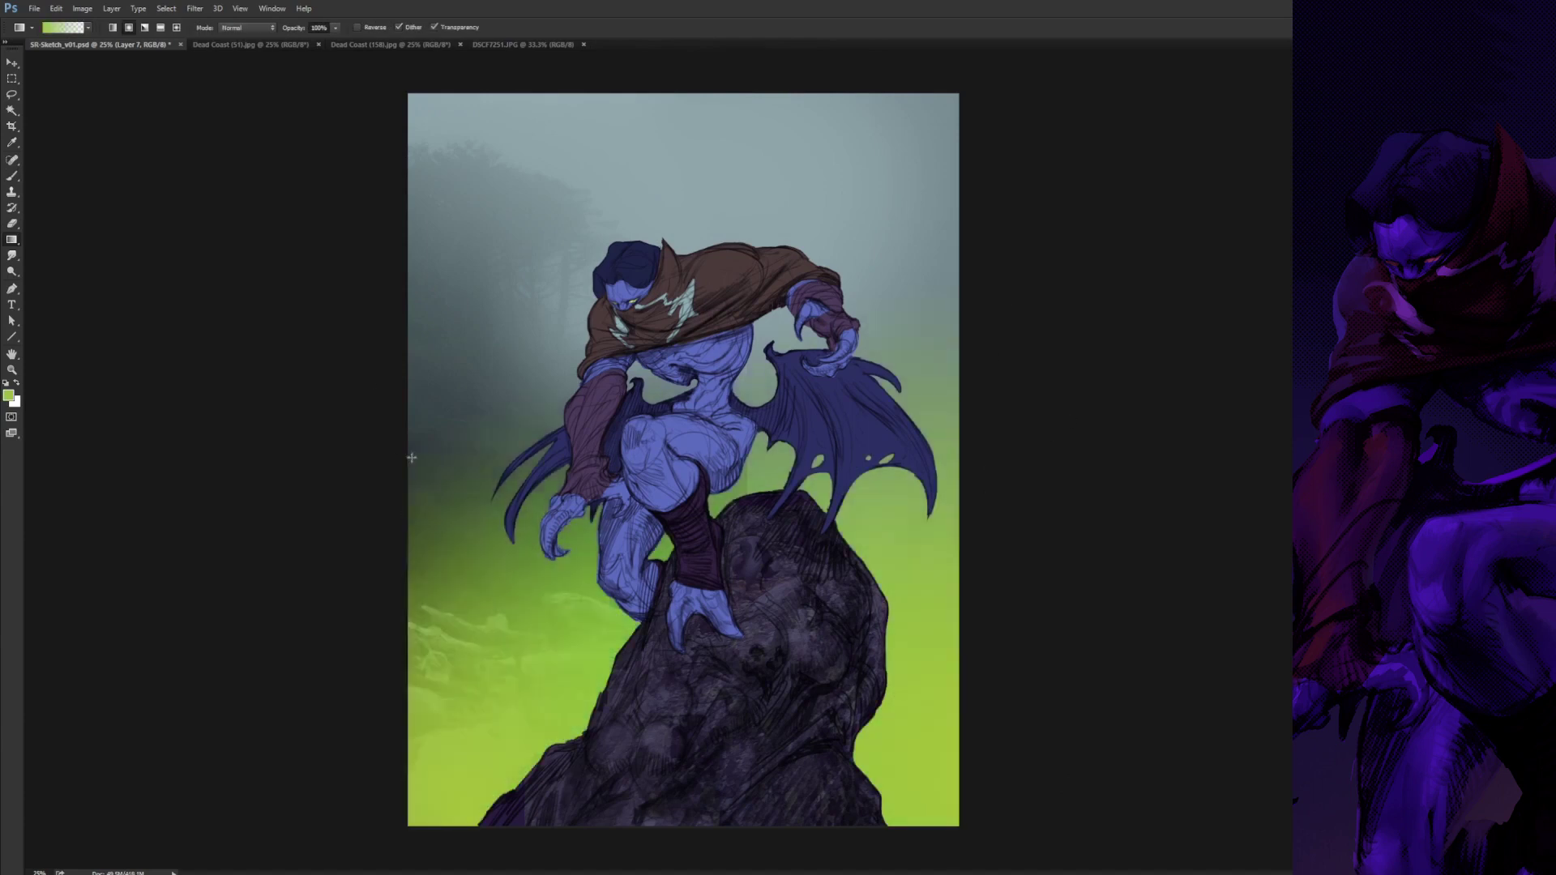
# - Brush green textured strokes into the background around the figure and soften them into mist with a filter and the Eraser
pyautogui.press('b')
pyautogui.moveTo(478, 600); pyautogui.dragTo(486, 519)
pyautogui.moveTo(892, 365)
pyautogui.mouseDown()
pyautogui.moveTo(859, 300)
pyautogui.moveTo(916, 219)
pyautogui.mouseUp()
pyautogui.moveTo(730, 227); pyautogui.dragTo(689, 219)
pyautogui.moveTo(478, 430); pyautogui.dragTo(494, 373)
pyautogui.click(195, 9)
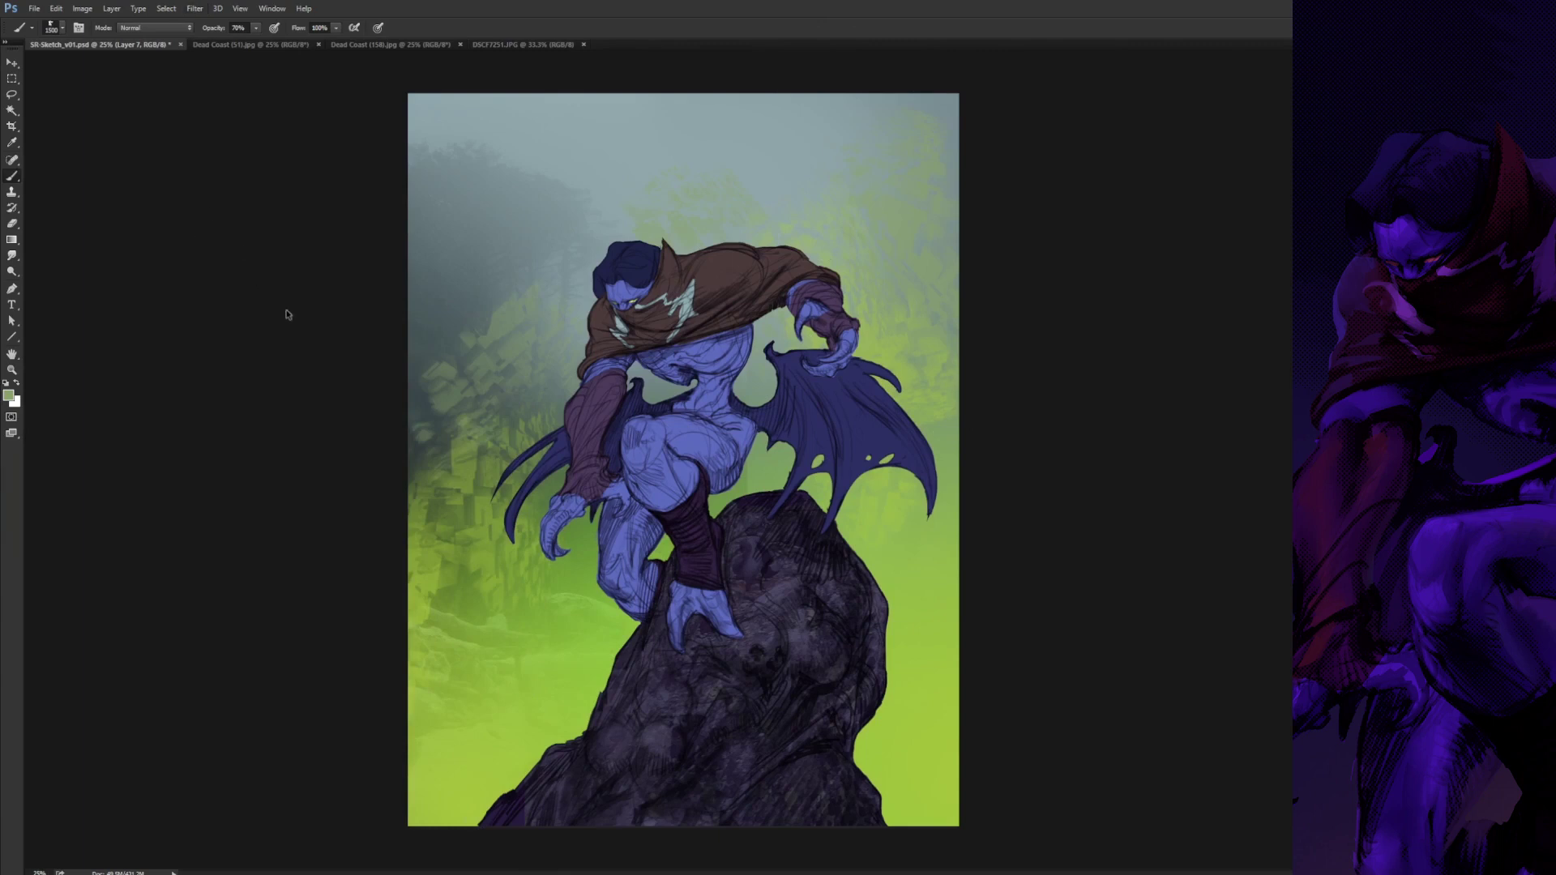
pyautogui.press('e')
pyautogui.moveTo(491, 328)
pyautogui.mouseDown()
pyautogui.moveTo(451, 591)
pyautogui.moveTo(936, 719)
pyautogui.mouseUp()
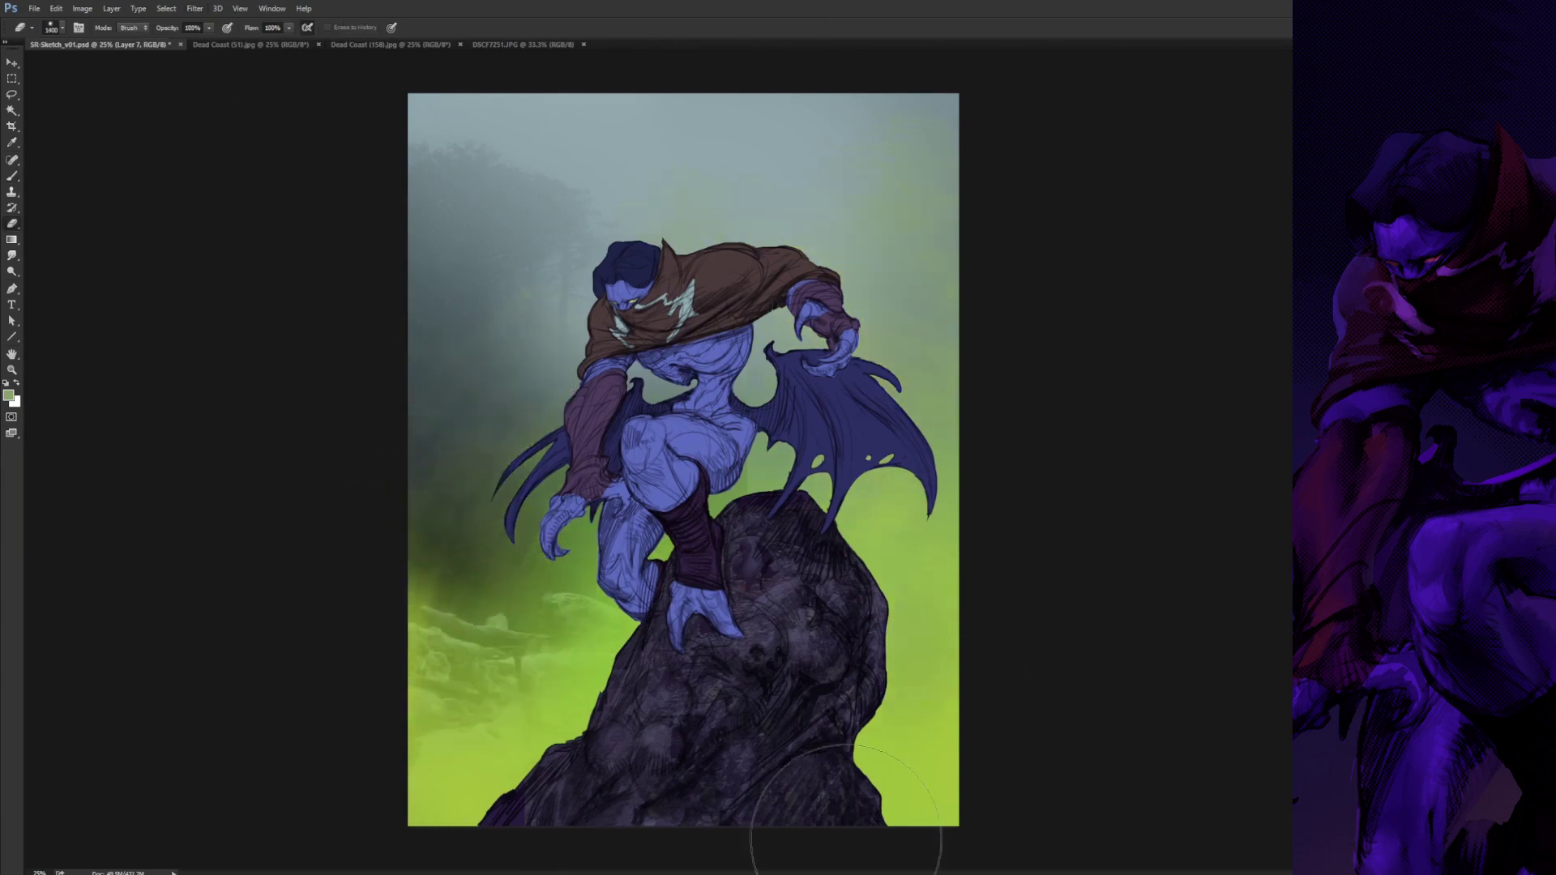
pyautogui.hotkey('ctrl', 'y')
pyautogui.hotkey('ctrl', 'y')
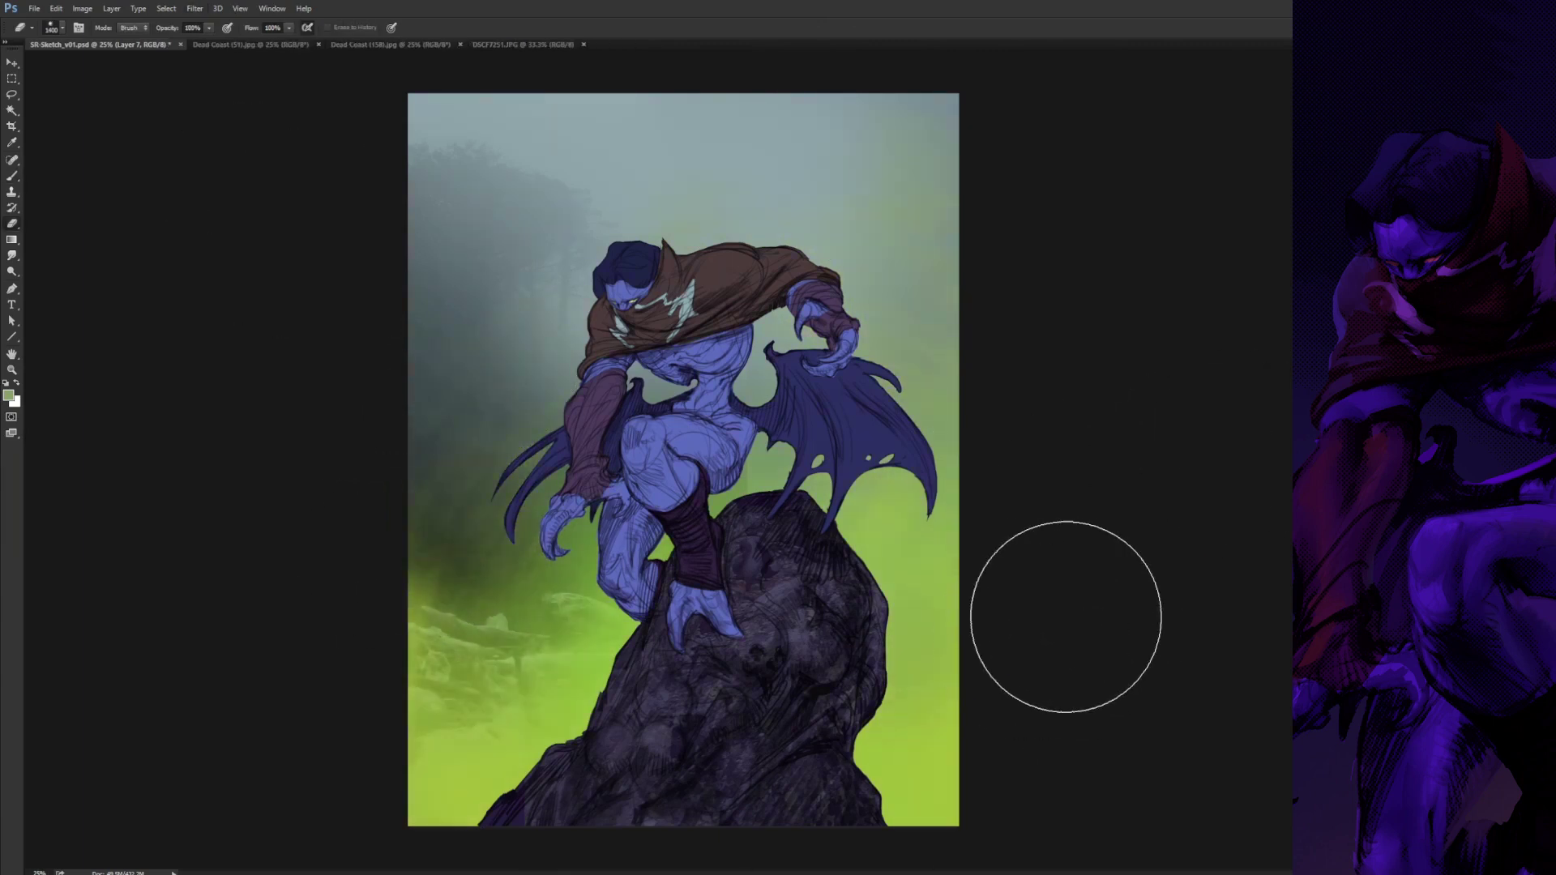
# - Add a Levels adjustment that darkens the background and invert its mask
pyautogui.click(1402, 616)
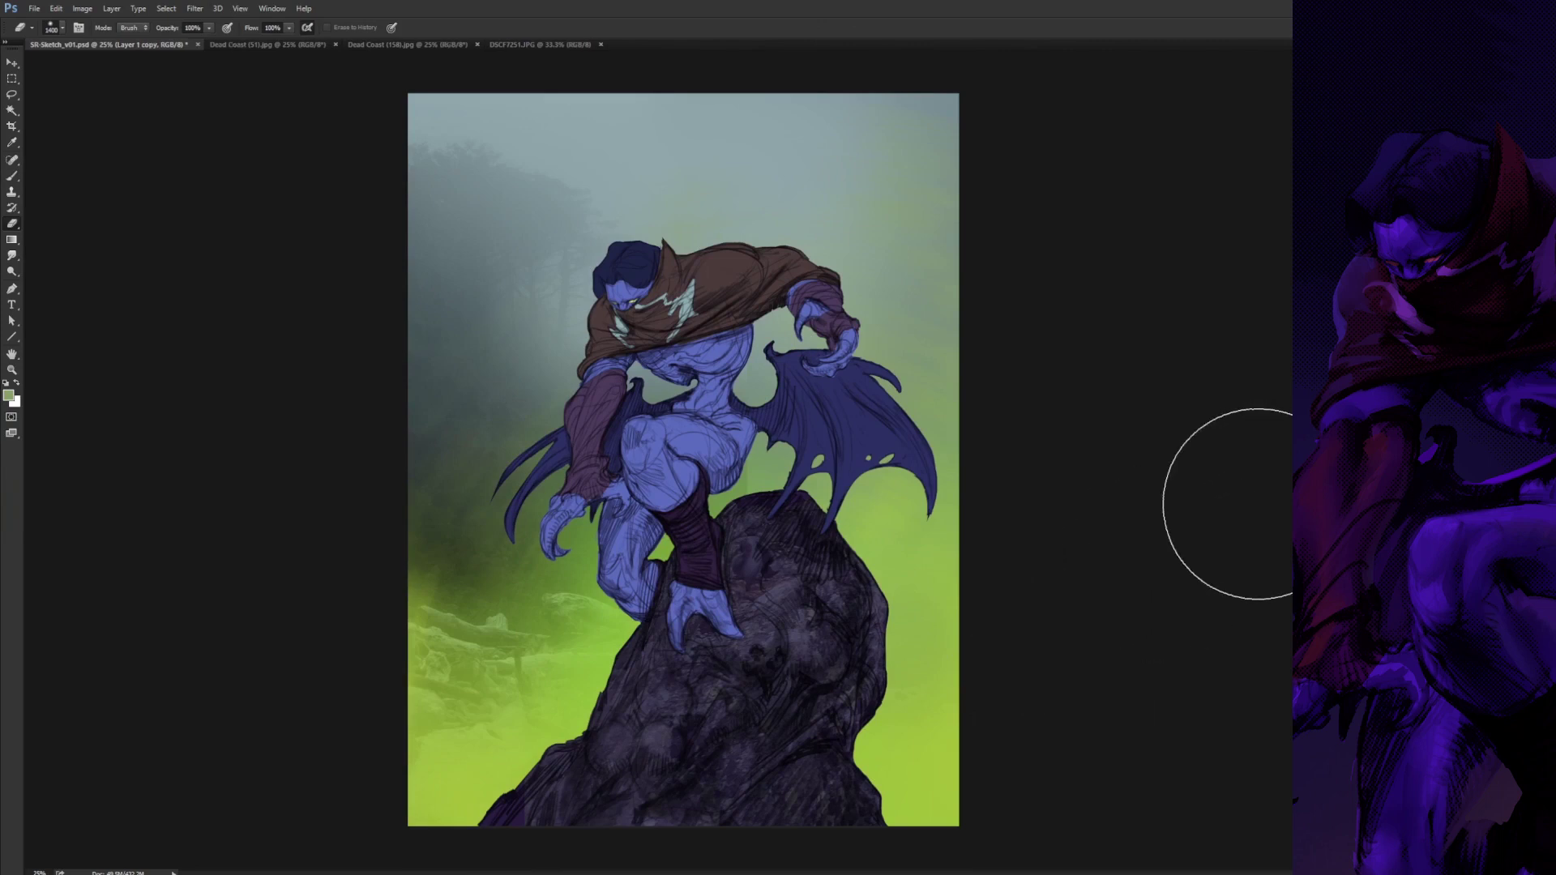
pyautogui.click(1402, 615)
pyautogui.click(1313, 219)
pyautogui.moveTo(1282, 218); pyautogui.dragTo(1329, 220)
pyautogui.moveTo(1459, 220); pyautogui.dragTo(1414, 220)
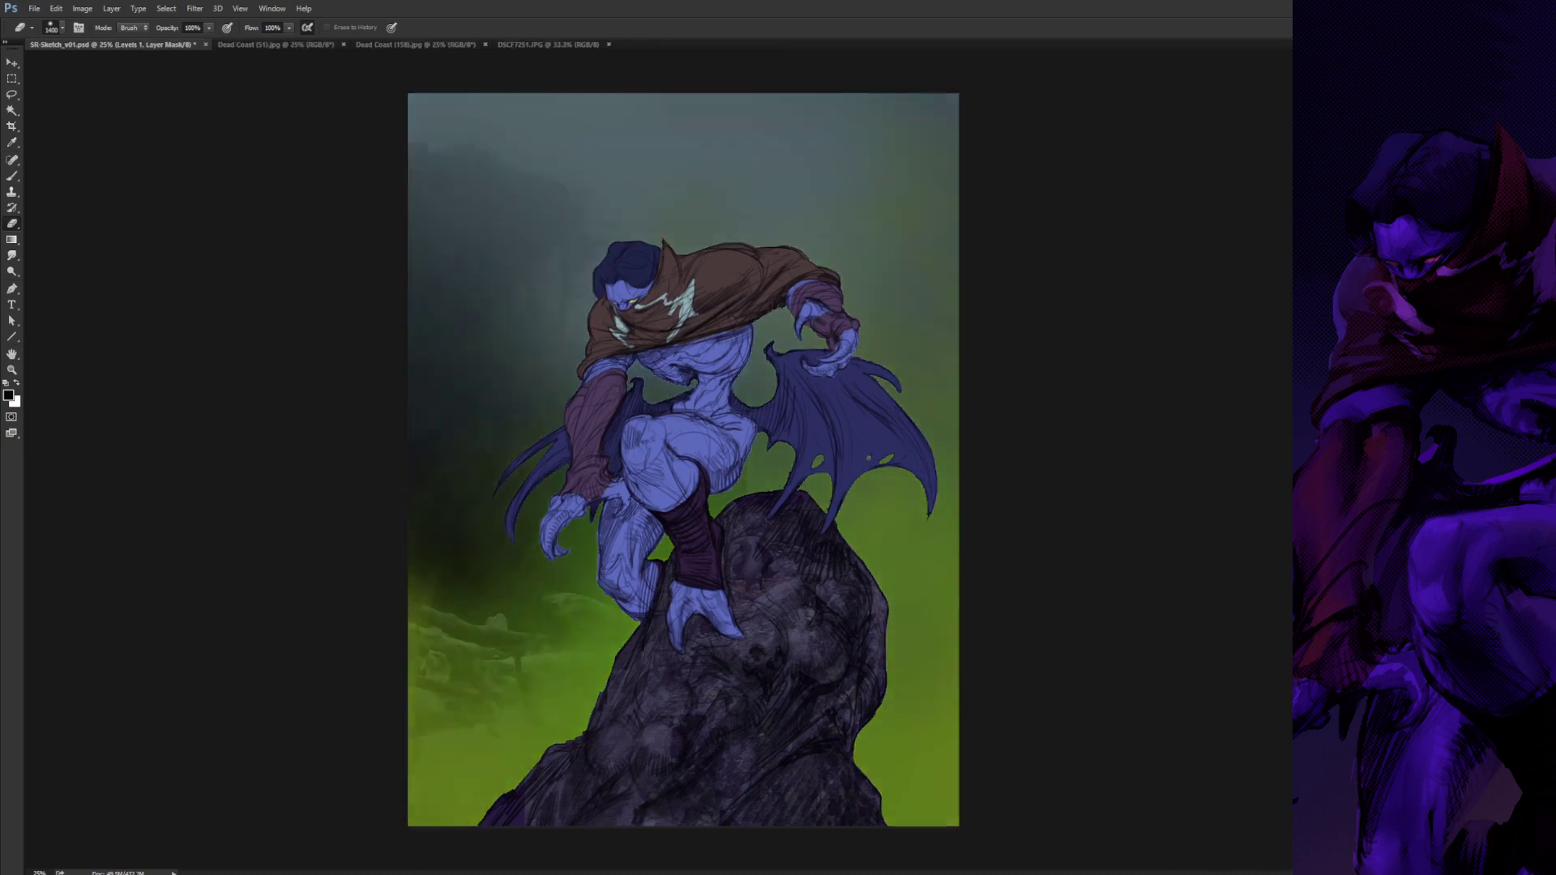
pyautogui.hotkey('ctrl', 'i')
pyautogui.click(1307, 603)
pyautogui.click(1306, 604)
# - Add a Color Balance adjustment that shifts the background toward cyan and blue
pyautogui.click(1402, 616)
pyautogui.click(1329, 235)
pyautogui.moveTo(1370, 163); pyautogui.dragTo(1230, 163)
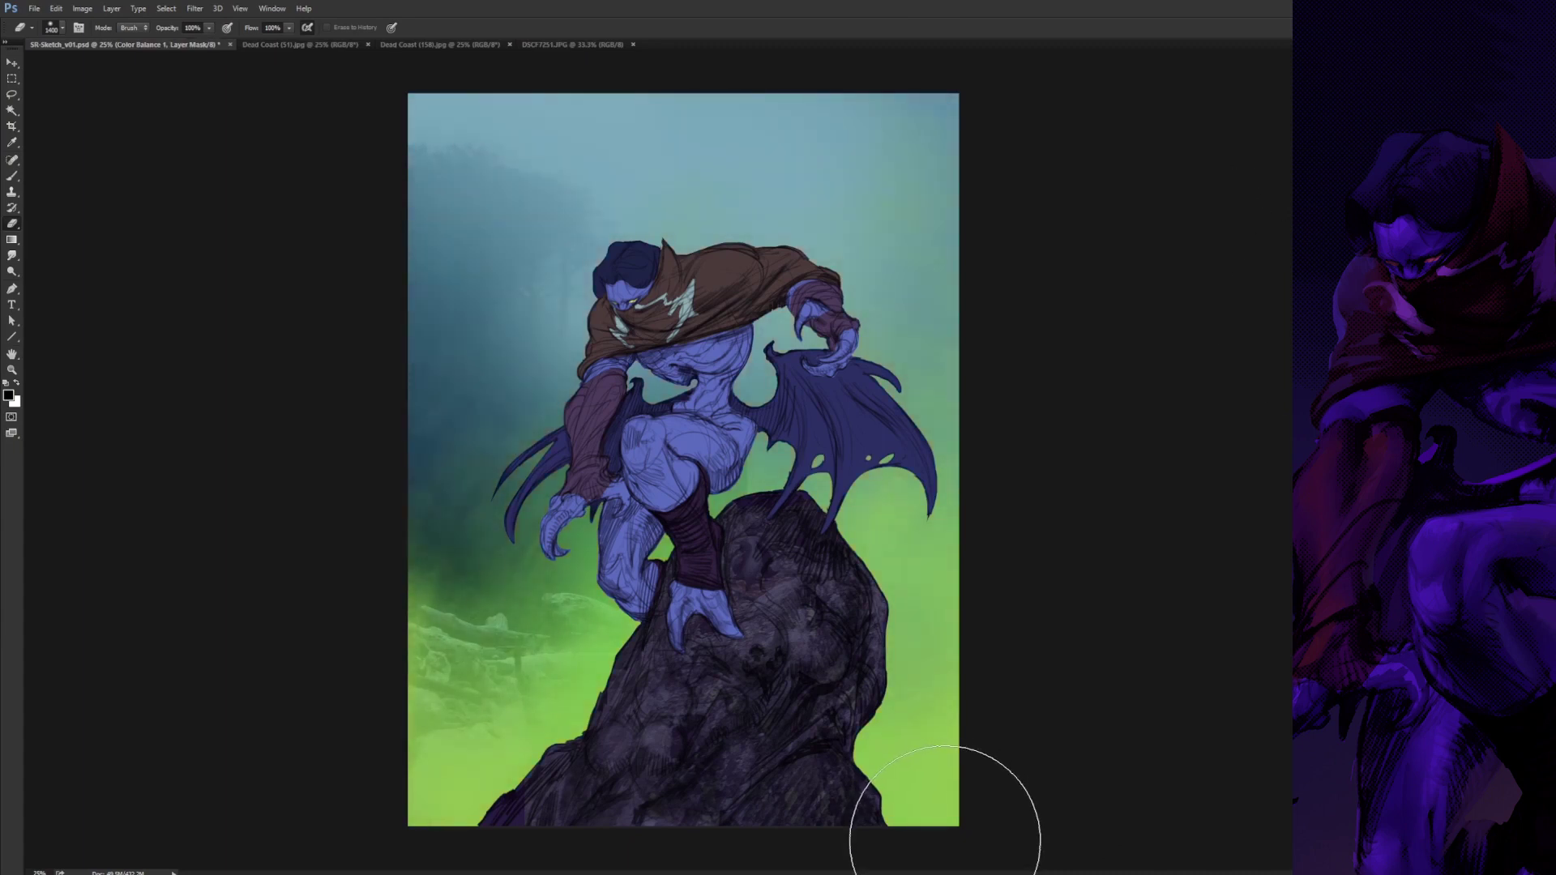
# - Add a new layer with a linear dark indigo gradient fading down from the sky, and set it to Multiply
pyautogui.hotkey('ctrl', '-')
pyautogui.hotkey('ctrl', 'shift', 'n')
pyautogui.press('g')
pyautogui.moveTo(616, 324); pyautogui.dragTo(753, 681)
pyautogui.hotkey('ctrl', 'z')
pyautogui.click(114, 28)
pyautogui.moveTo(600, 365); pyautogui.dragTo(771, 749)
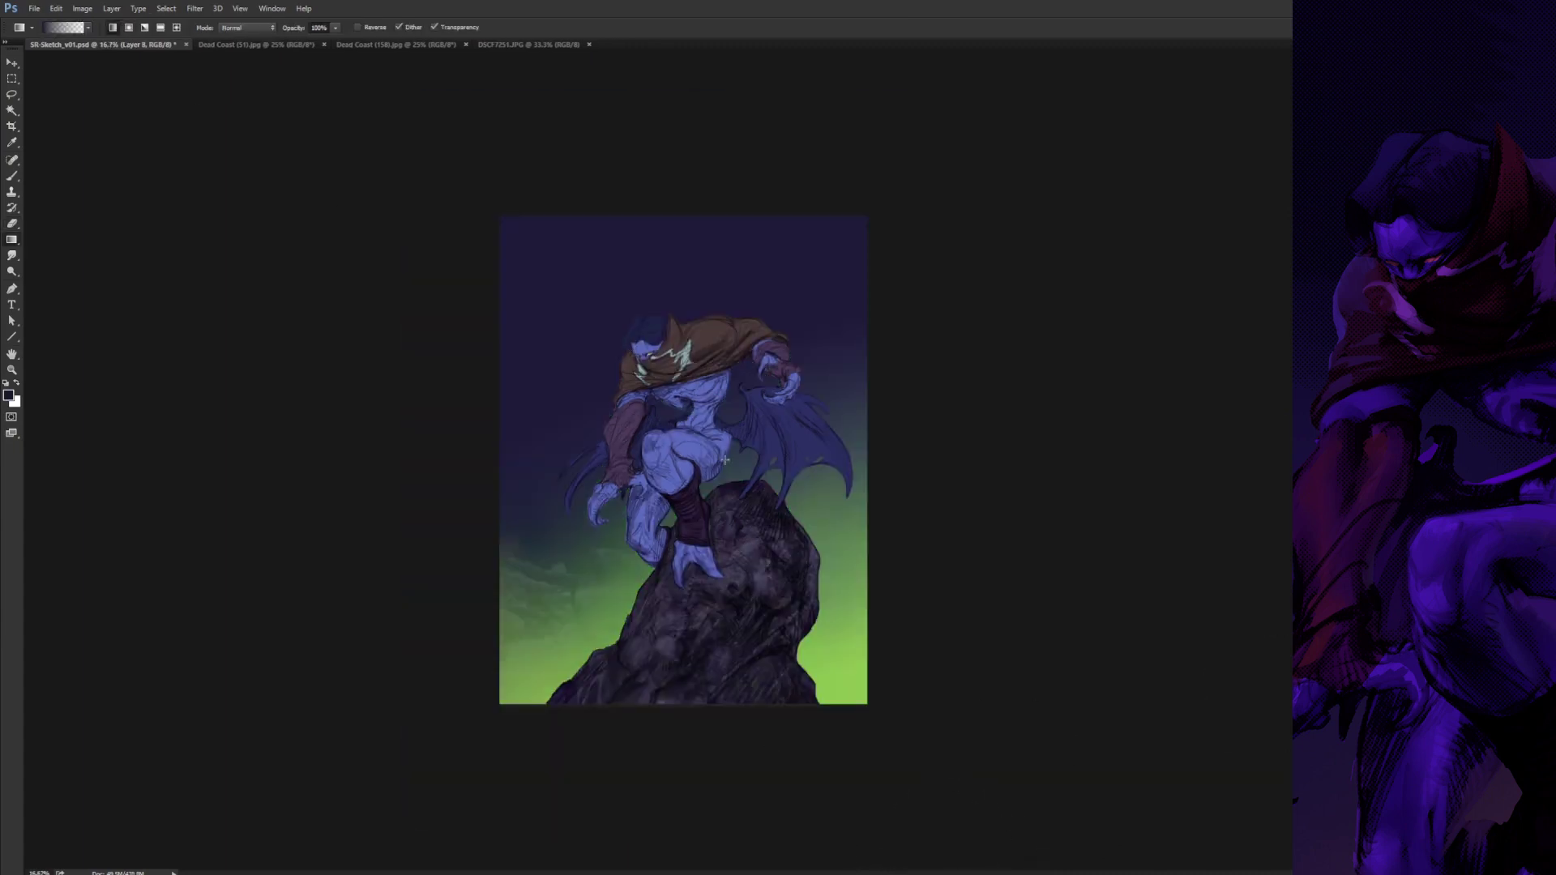
pyautogui.hotkey('alt', 'shift', 'm')
# - Transform the dark gradient layer, enlarging it and moving it upward to lighten the sky behind the figure
pyautogui.hotkey('ctrl', 't')
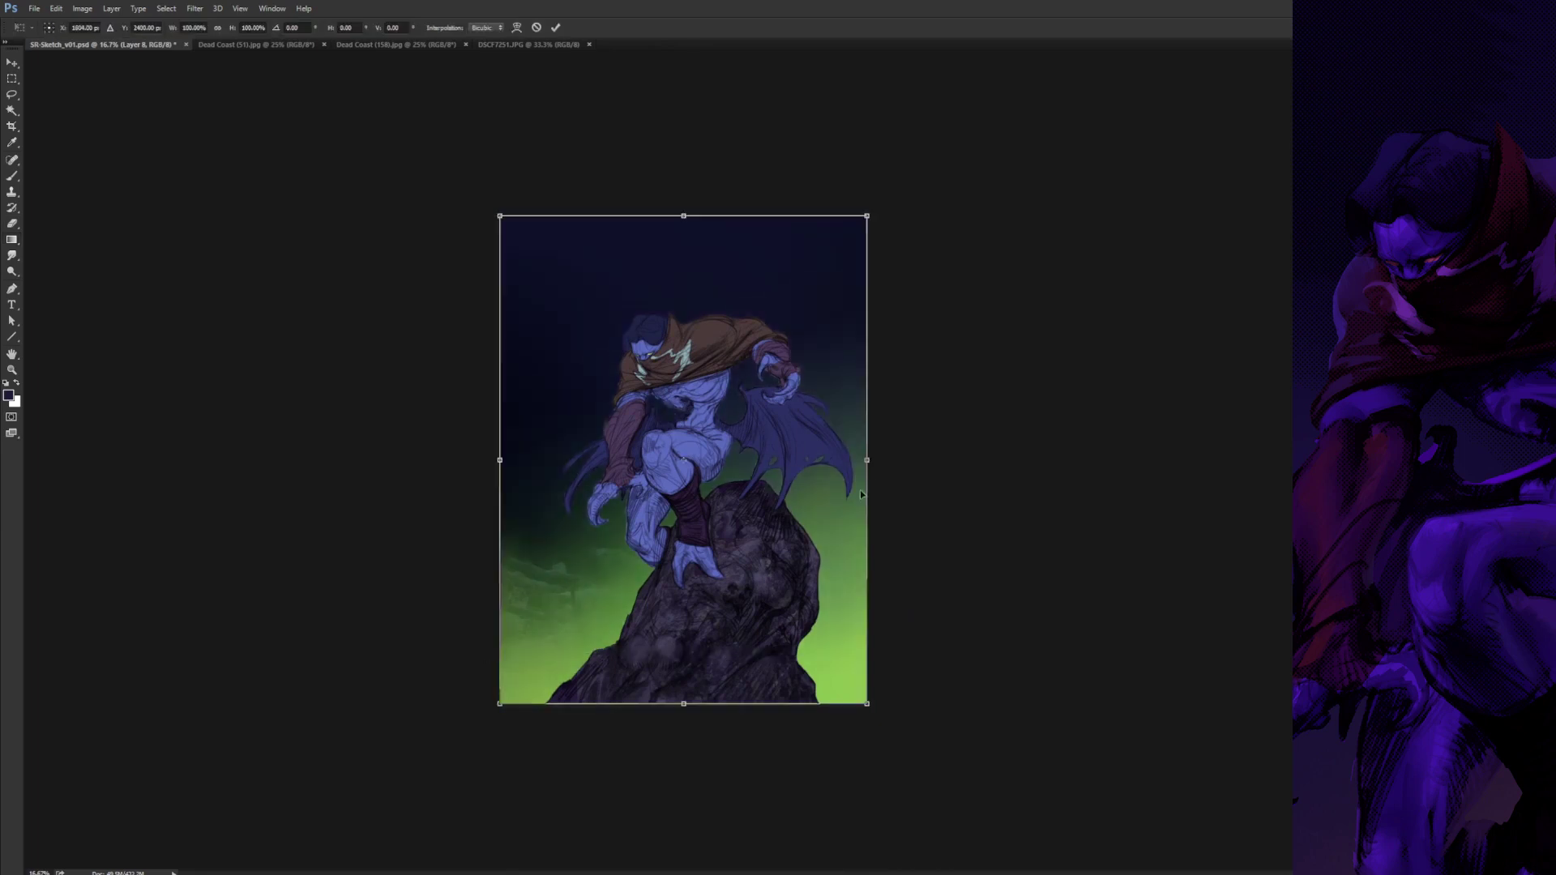
pyautogui.moveTo(867, 704); pyautogui.dragTo(897, 743)
pyautogui.moveTo(871, 675); pyautogui.dragTo(871, 573)
pyautogui.press('Return')
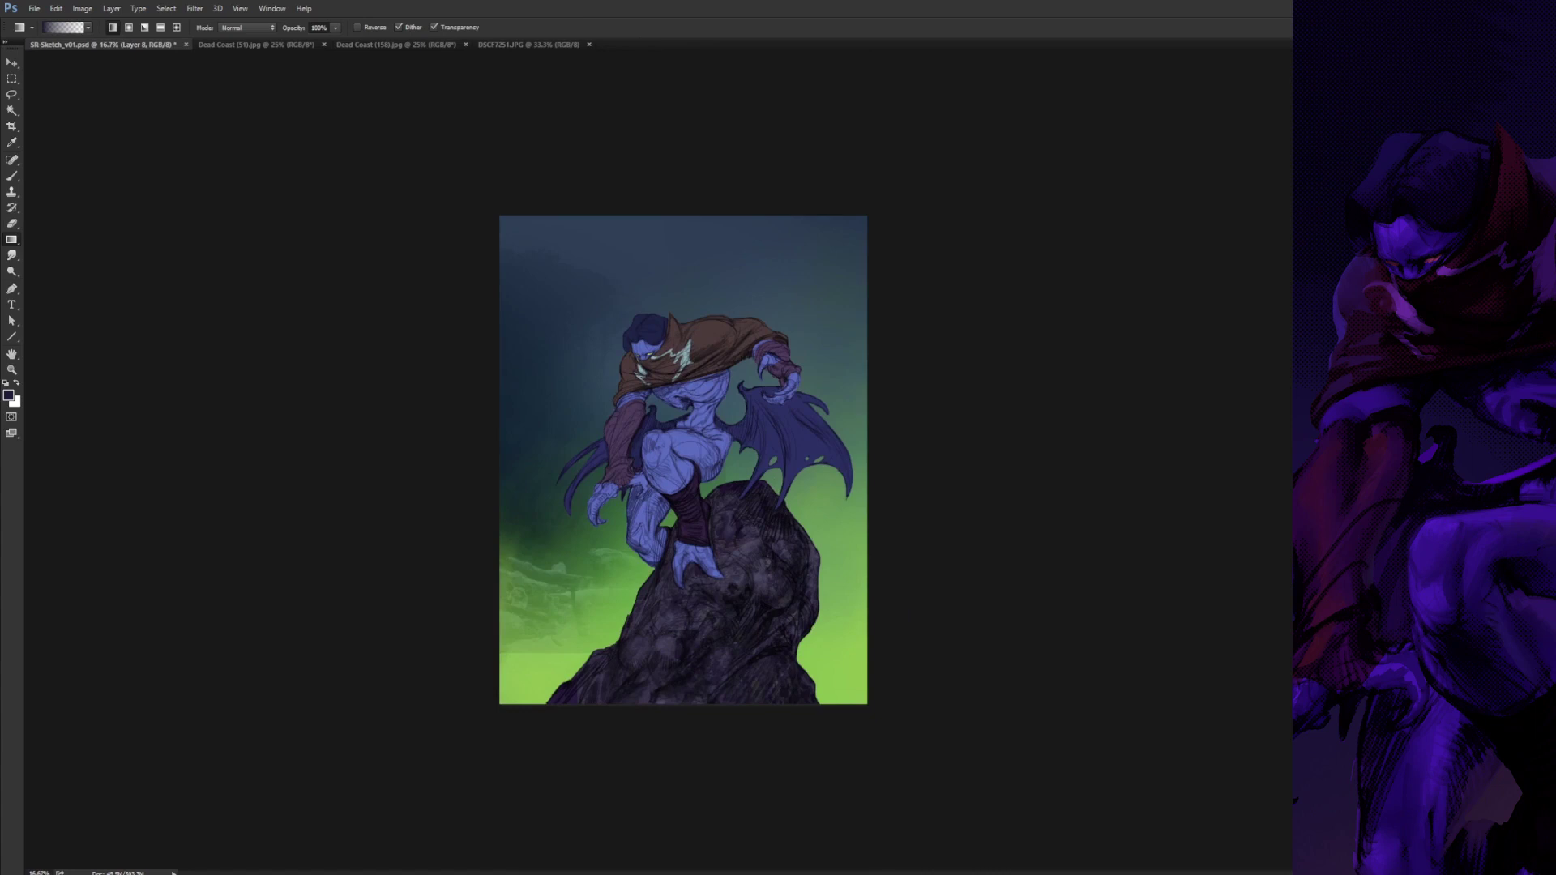
# - Paint dark indigo brush shadows on a new layer over the upper arm, cloak folds, scarf and torso
pyautogui.hotkey('alt', '[')
pyautogui.hotkey('alt', '[')
pyautogui.hotkey('alt', '[')
pyautogui.hotkey('alt', '[')
pyautogui.hotkey('alt', '[')
pyautogui.hotkey('alt', '[')
pyautogui.hotkey('alt', '[')
pyautogui.hotkey('alt', '[')
pyautogui.hotkey('alt', '[')
pyautogui.hotkey('alt', '[')
pyautogui.hotkey('alt', '[')
pyautogui.hotkey('alt', '[')
pyautogui.hotkey('alt', '[')
pyautogui.hotkey('alt', '[')
pyautogui.hotkey('alt', '[')
pyautogui.press('b')
pyautogui.hotkey('ctrl', '+')
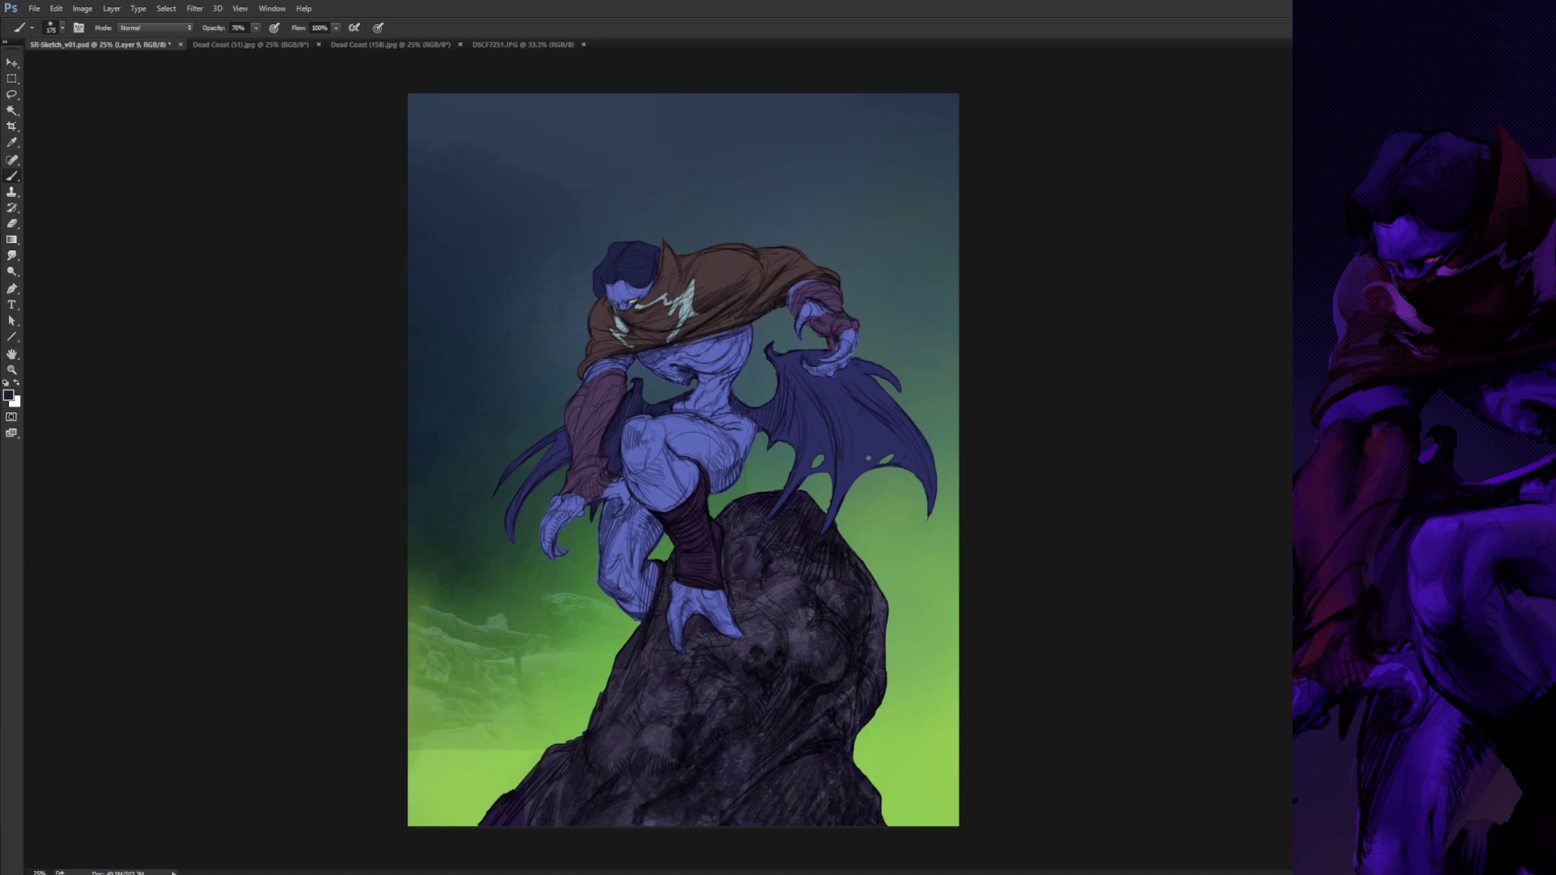
pyautogui.press('[')
pyautogui.press('[')
pyautogui.press('[')
pyautogui.press('[')
pyautogui.press('[')
pyautogui.press('[')
pyautogui.press('[')
pyautogui.press('[')
pyautogui.moveTo(616, 403); pyautogui.dragTo(630, 353)
pyautogui.moveTo(599, 448)
pyautogui.mouseDown()
pyautogui.moveTo(603, 481)
pyautogui.moveTo(563, 534)
pyautogui.moveTo(619, 463)
pyautogui.mouseUp()
pyautogui.press(']')
pyautogui.moveTo(647, 355); pyautogui.dragTo(749, 331)
pyautogui.moveTo(640, 318)
pyautogui.mouseDown()
pyautogui.moveTo(646, 336)
pyautogui.moveTo(632, 320)
pyautogui.moveTo(672, 328)
pyautogui.moveTo(713, 381)
pyautogui.moveTo(699, 382)
pyautogui.moveTo(725, 381)
pyautogui.moveTo(685, 286)
pyautogui.moveTo(704, 302)
pyautogui.mouseUp()
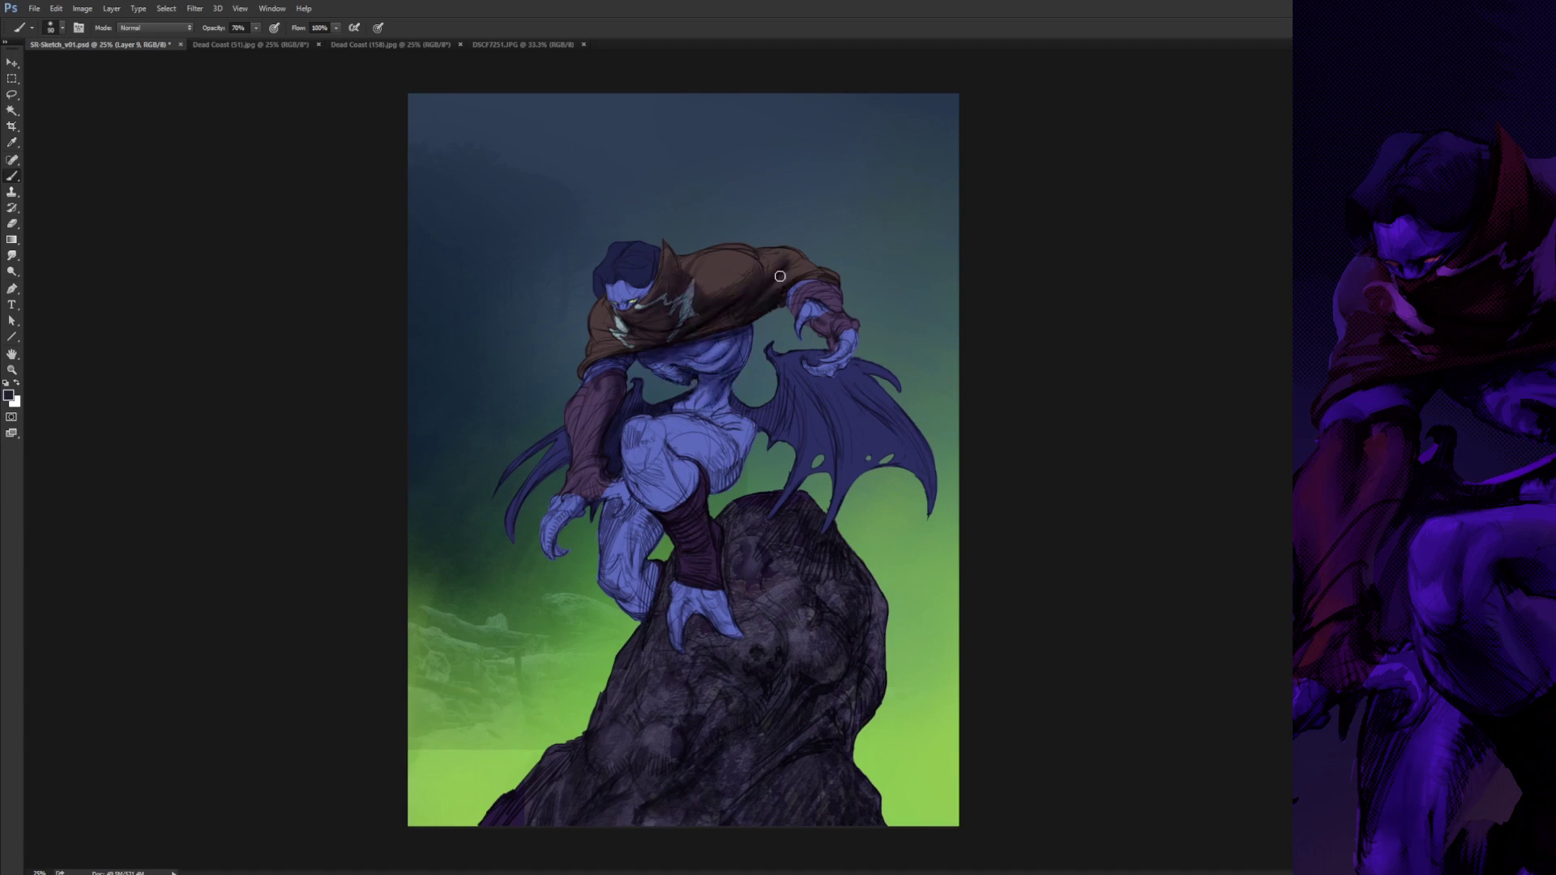
pyautogui.press('e')
pyautogui.press('b')
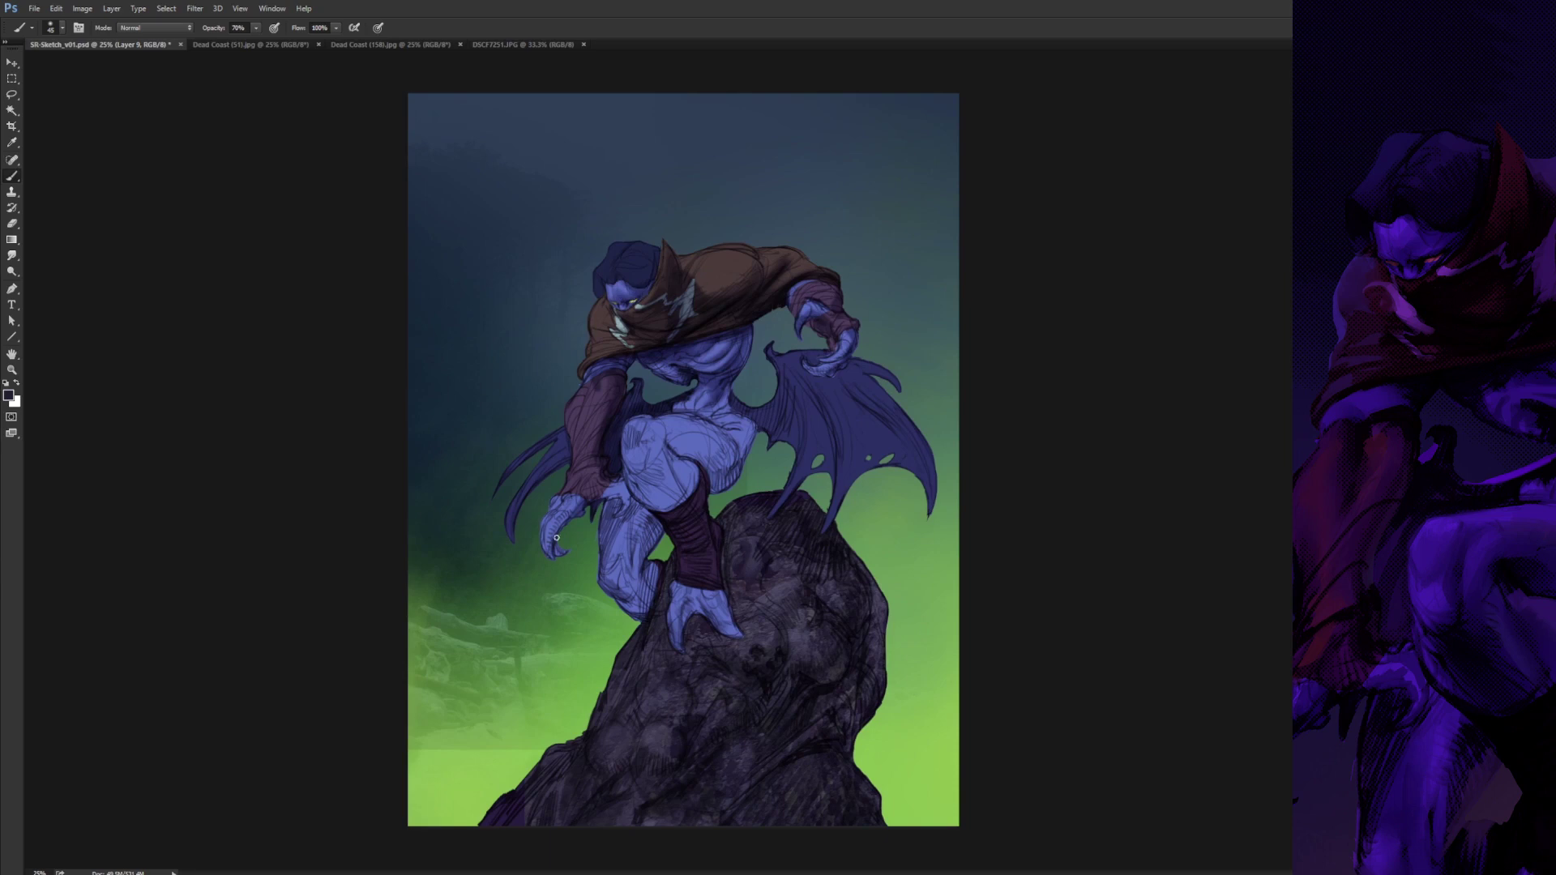
# - Paint dark indigo shadows over the hip, thigh, lower legs and wrapped shin, and across the rock
pyautogui.moveTo(731, 421); pyautogui.dragTo(744, 472)
pyautogui.press(']')
pyautogui.press(']')
pyautogui.press(']')
pyautogui.press(']')
pyautogui.press(']')
pyautogui.moveTo(666, 436)
pyautogui.mouseDown()
pyautogui.moveTo(720, 474)
pyautogui.moveTo(636, 474)
pyautogui.moveTo(652, 446)
pyautogui.moveTo(661, 514)
pyautogui.moveTo(650, 477)
pyautogui.moveTo(689, 494)
pyautogui.mouseUp()
pyautogui.moveTo(687, 564)
pyautogui.mouseDown()
pyautogui.moveTo(683, 588)
pyautogui.moveTo(684, 557)
pyautogui.moveTo(738, 632)
pyautogui.mouseUp()
pyautogui.moveTo(782, 489); pyautogui.dragTo(813, 538)
pyautogui.moveTo(639, 612)
pyautogui.mouseDown()
pyautogui.moveTo(668, 551)
pyautogui.moveTo(639, 581)
pyautogui.moveTo(641, 612)
pyautogui.moveTo(659, 534)
pyautogui.moveTo(649, 582)
pyautogui.mouseUp()
pyautogui.moveTo(753, 689)
pyautogui.mouseDown()
pyautogui.moveTo(799, 618)
pyautogui.moveTo(830, 625)
pyautogui.moveTo(737, 698)
pyautogui.moveTo(687, 648)
pyautogui.mouseUp()
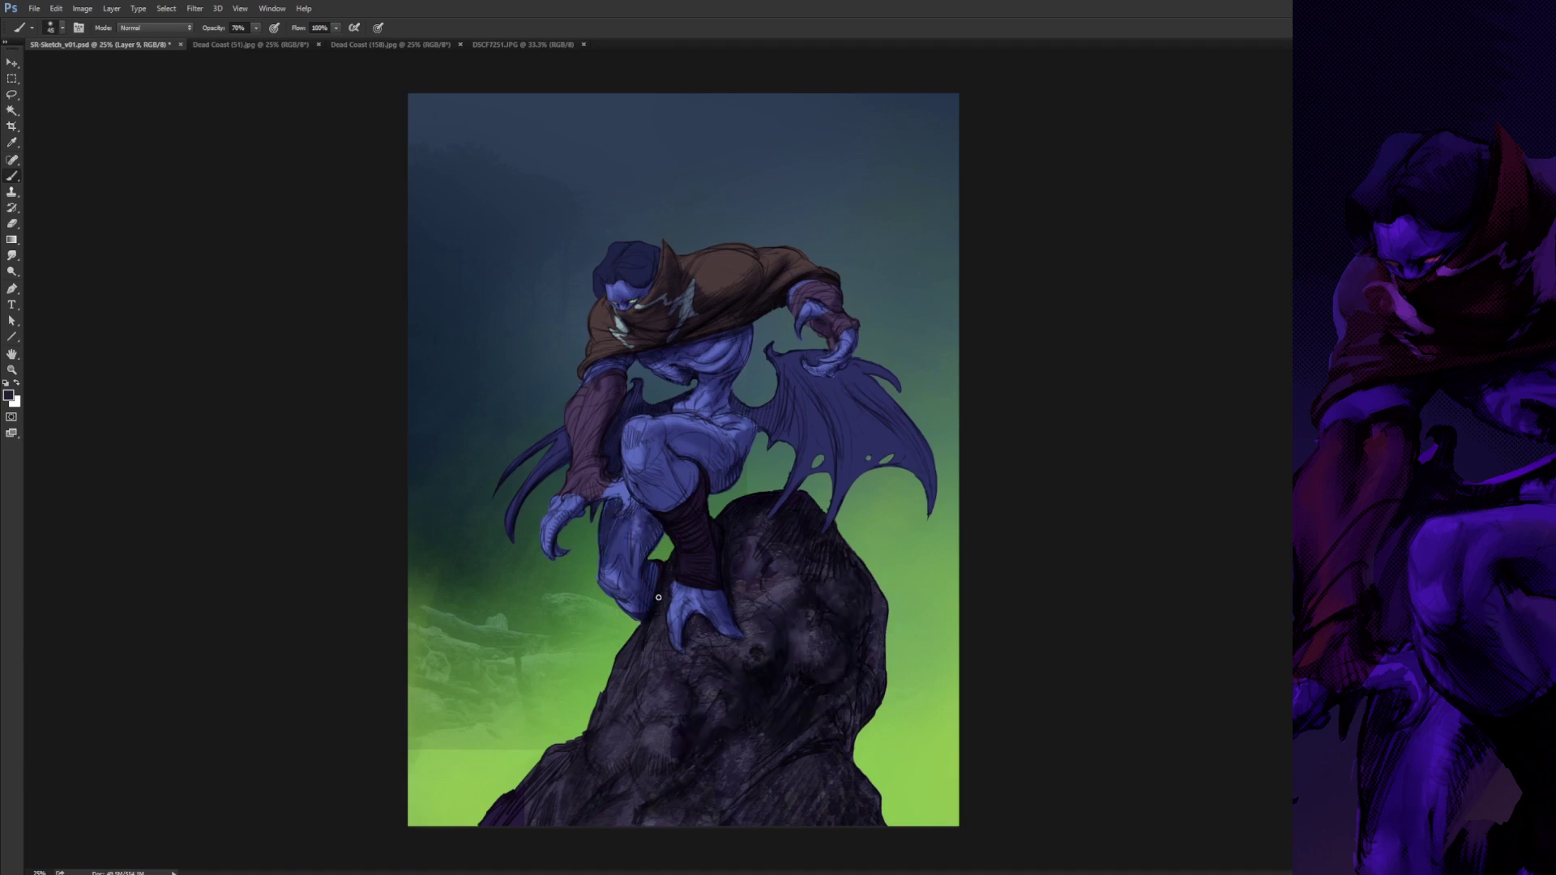
pyautogui.moveTo(611, 758)
pyautogui.mouseDown()
pyautogui.moveTo(771, 785)
pyautogui.moveTo(702, 736)
pyautogui.moveTo(838, 819)
pyautogui.mouseUp()
# - Shade the large wing's membrane, the side of the torso and the rear lower leg with dark indigo
pyautogui.press('[')
pyautogui.press('[')
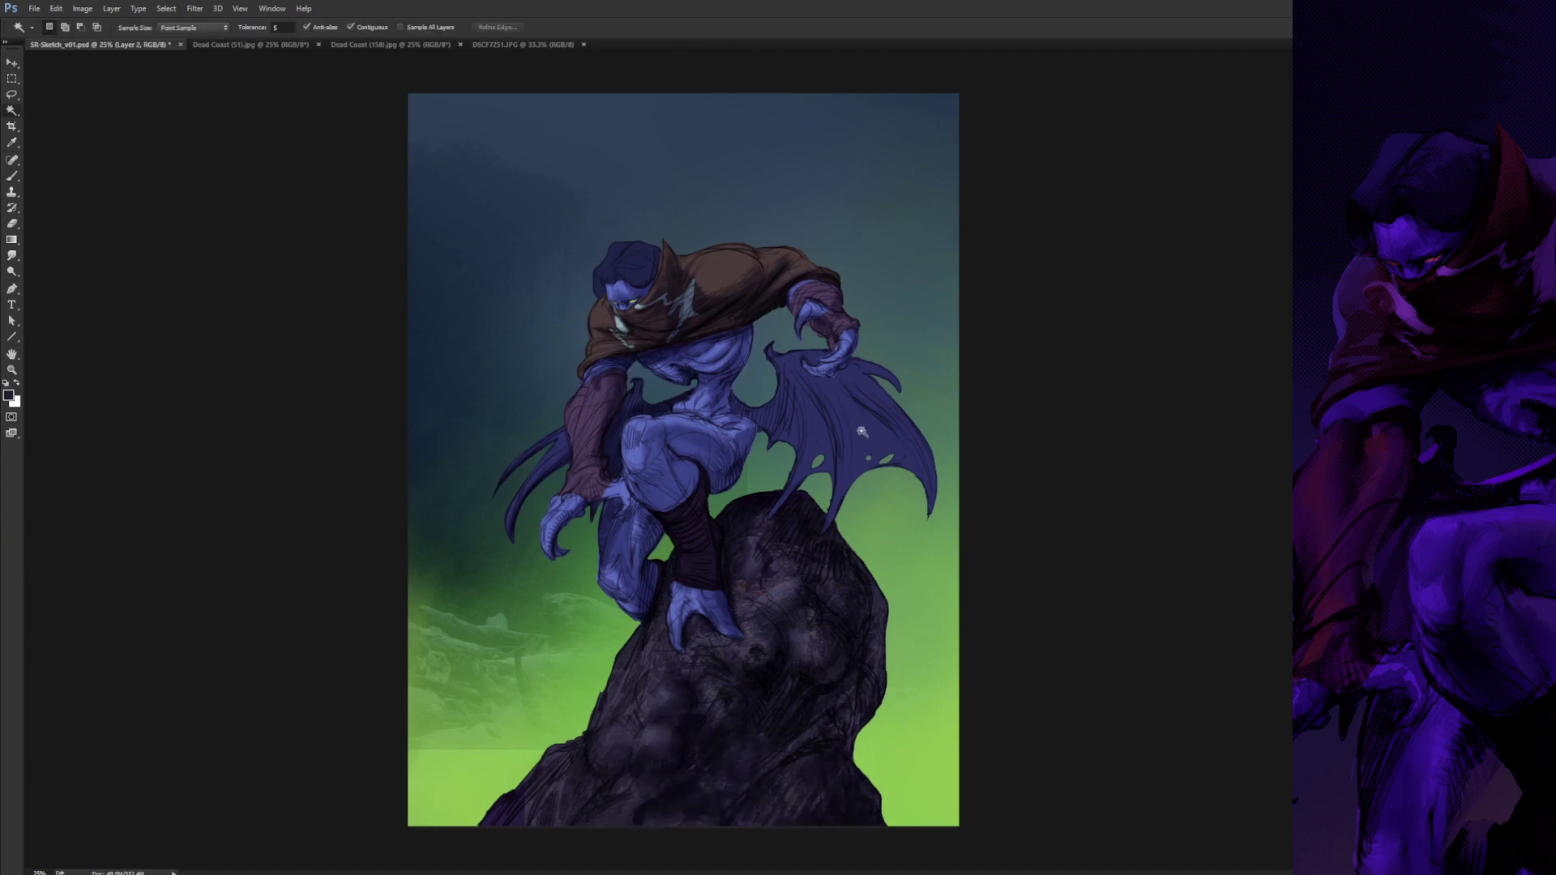
pyautogui.moveTo(782, 434)
pyautogui.mouseDown()
pyautogui.moveTo(812, 462)
pyautogui.moveTo(875, 405)
pyautogui.moveTo(848, 395)
pyautogui.moveTo(939, 432)
pyautogui.mouseUp()
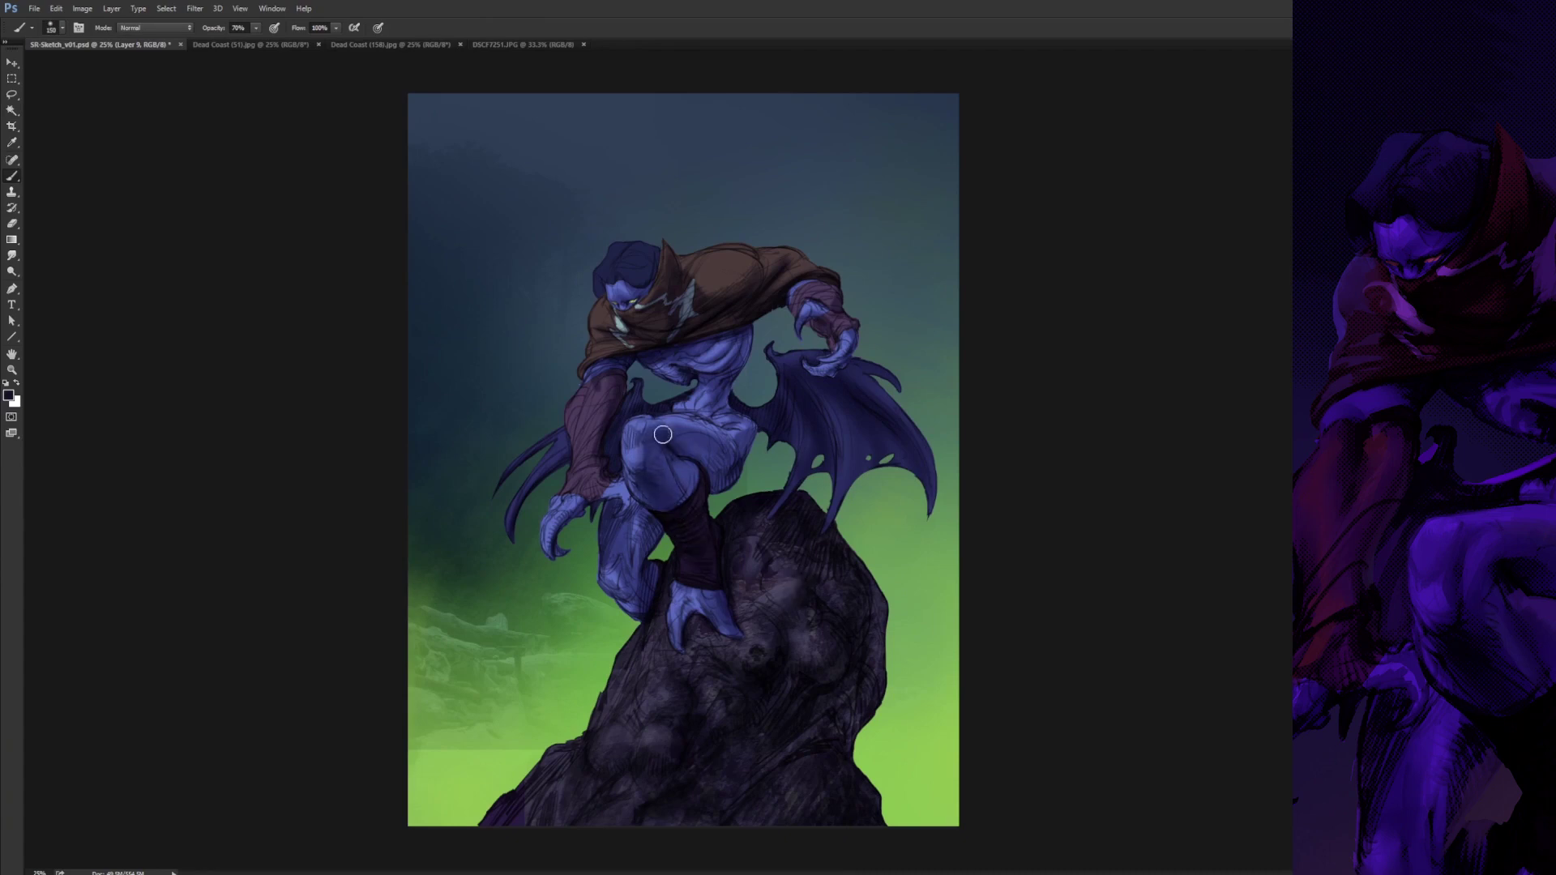
pyautogui.moveTo(740, 346); pyautogui.dragTo(753, 337)
pyautogui.press('[')
pyautogui.press('[')
pyautogui.press('[')
pyautogui.press('[')
pyautogui.press('[')
pyautogui.press('[')
pyautogui.moveTo(630, 598); pyautogui.dragTo(621, 566)
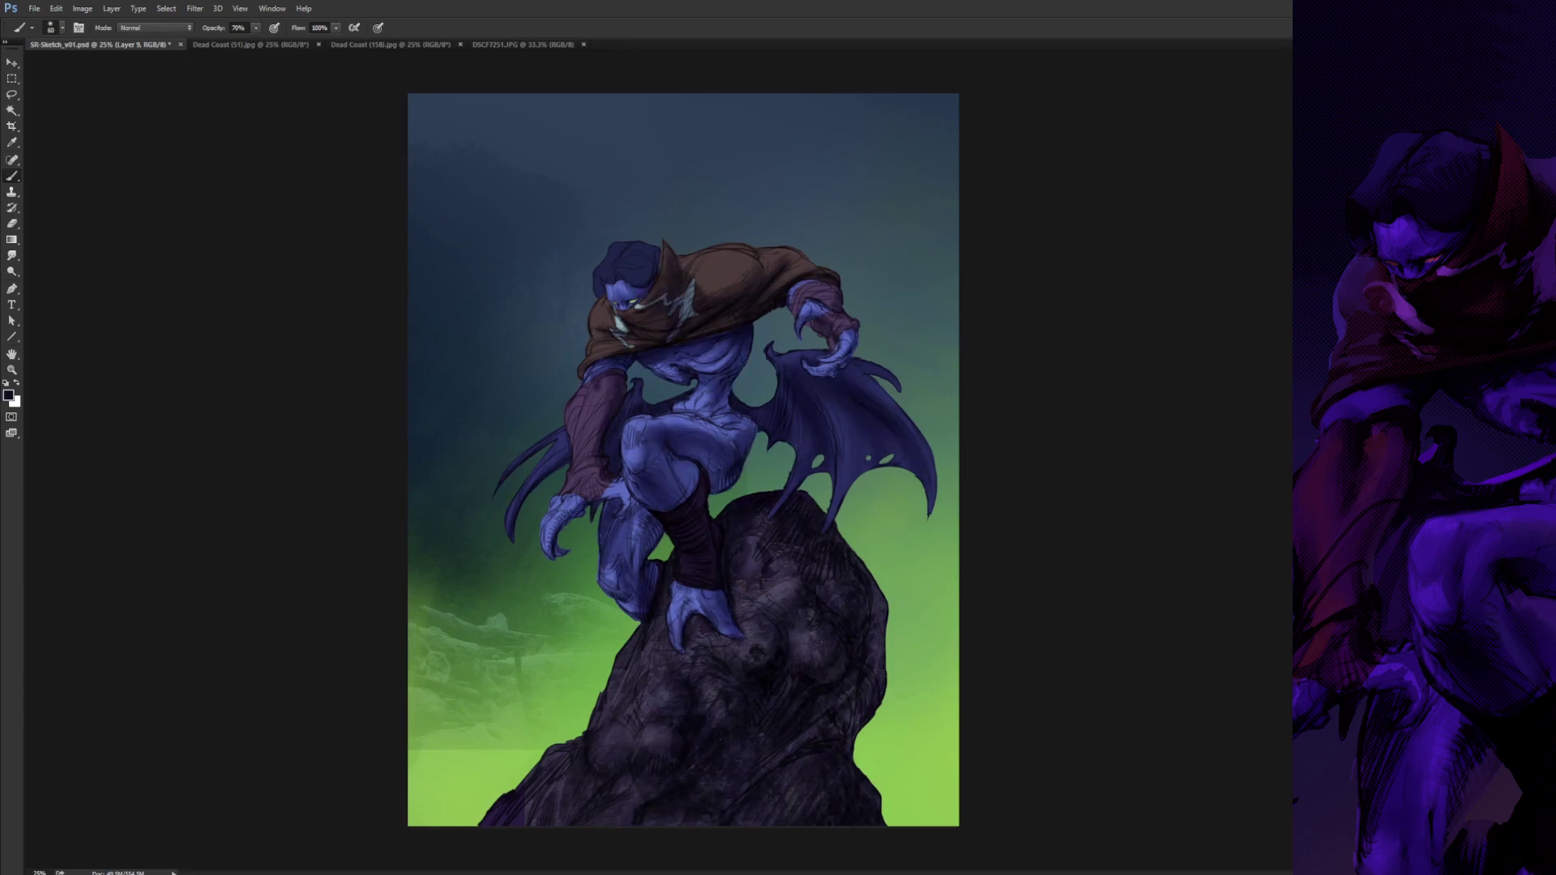
# - Add a new layer and tint the hip and large wing's membrane with green sampled from the background
pyautogui.hotkey('ctrl', 'shift', 'alt', 'n')
pyautogui.keyDown('alt'); pyautogui.click(754, 454); pyautogui.keyUp('alt')
pyautogui.press('[')
pyautogui.moveTo(750, 452)
pyautogui.mouseDown()
pyautogui.moveTo(754, 416)
pyautogui.moveTo(697, 478)
pyautogui.mouseUp()
pyautogui.keyDown('alt'); pyautogui.click(755, 477); pyautogui.keyUp('alt')
pyautogui.press(']')
pyautogui.press(']')
pyautogui.press(']')
pyautogui.press(']')
pyautogui.press(']')
pyautogui.press(']')
pyautogui.press(']')
pyautogui.press(']')
pyautogui.moveTo(865, 443); pyautogui.dragTo(872, 471)
pyautogui.moveTo(817, 424); pyautogui.dragTo(818, 459)
pyautogui.moveTo(893, 410); pyautogui.dragTo(915, 439)
# - Brush soft green reflected light along the rock's outer edges and over its lower surface
pyautogui.press('[')
pyautogui.press('[')
pyautogui.press('[')
pyautogui.press('[')
pyautogui.press('[')
pyautogui.press('[')
pyautogui.press(']')
pyautogui.press(']')
pyautogui.press(']')
pyautogui.press(']')
pyautogui.press(']')
pyautogui.press(']')
pyautogui.press(']')
pyautogui.press(']')
pyautogui.moveTo(867, 577)
pyautogui.mouseDown()
pyautogui.moveTo(823, 746)
pyautogui.moveTo(877, 804)
pyautogui.mouseUp()
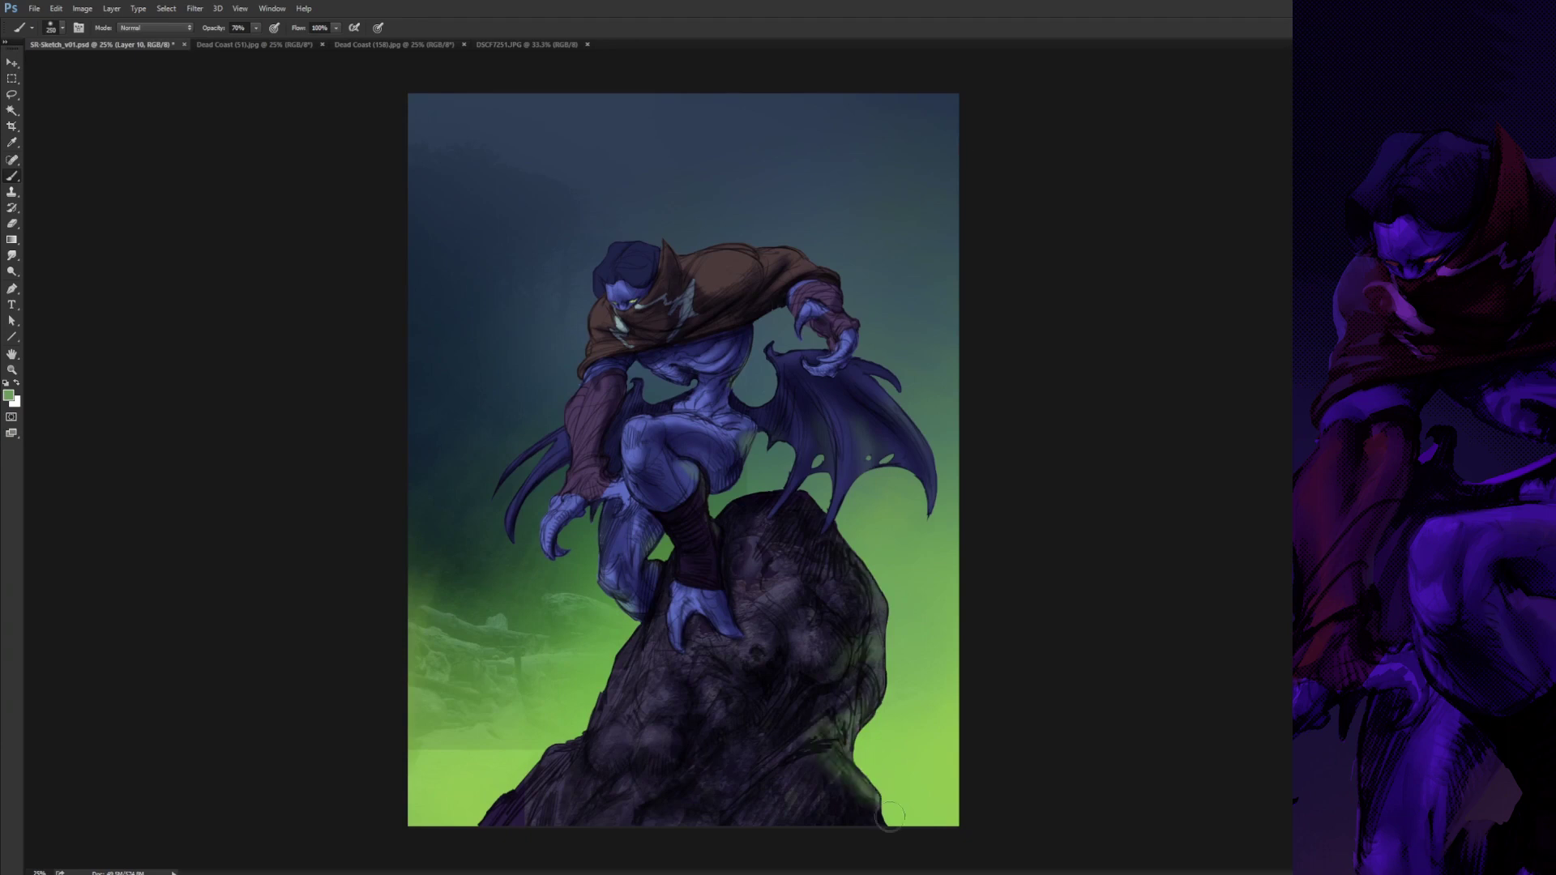
pyautogui.moveTo(841, 646); pyautogui.dragTo(845, 655)
pyautogui.click(771, 660)
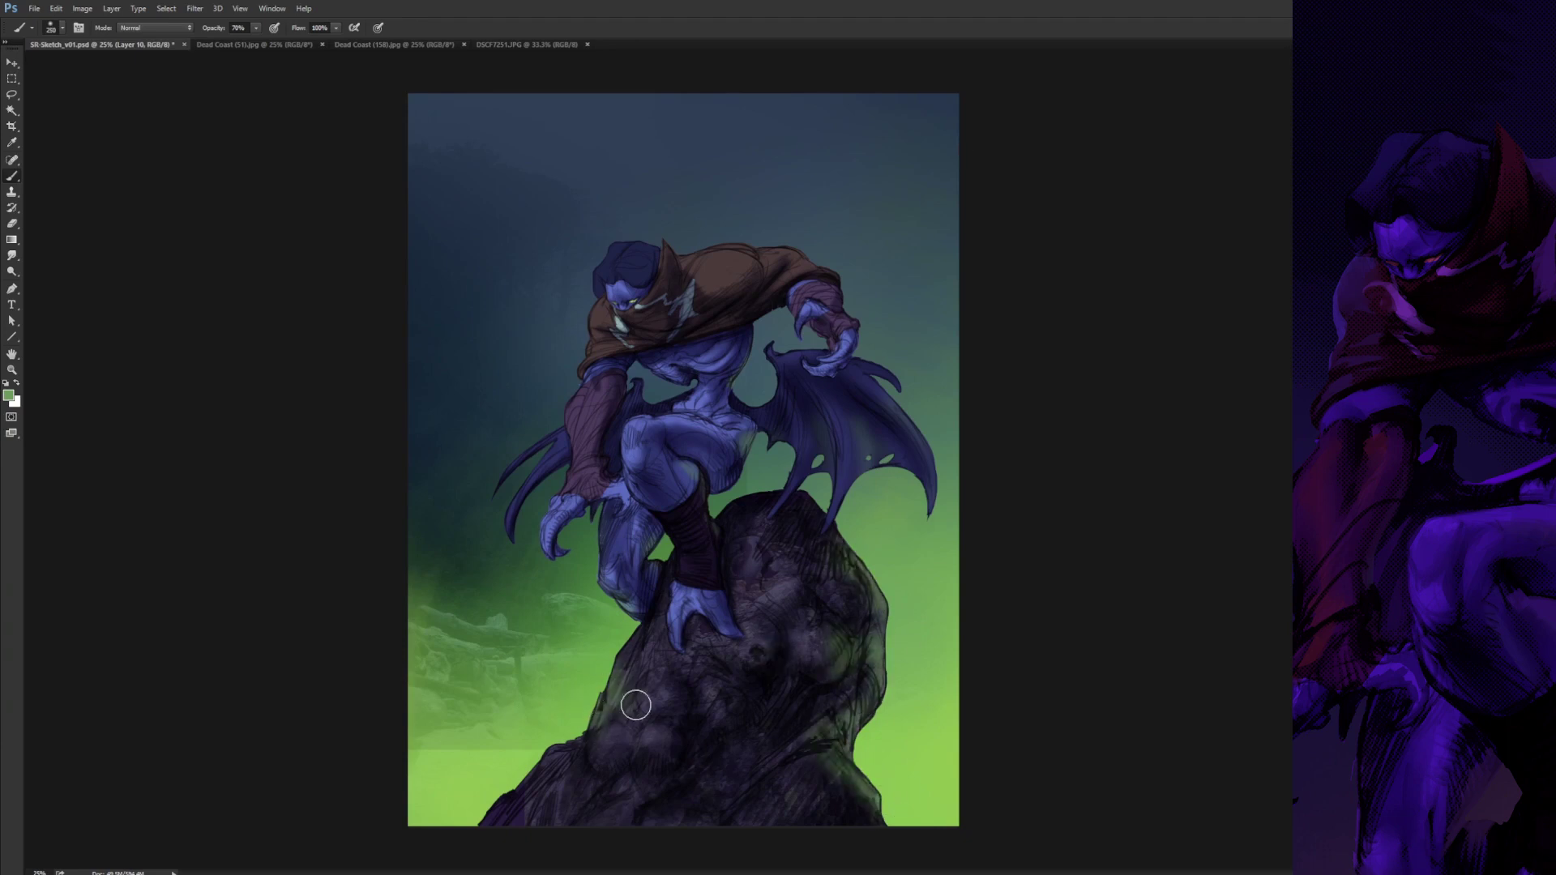
# - Brush sampled teal light onto the cloak's shoulder and a purple glow onto the large wing's membrane
pyautogui.keyDown('alt'); pyautogui.click(762, 243); pyautogui.keyUp('alt')
pyautogui.moveTo(762, 244)
pyautogui.mouseDown()
pyautogui.moveTo(660, 281)
pyautogui.moveTo(788, 250)
pyautogui.moveTo(589, 307)
pyautogui.moveTo(616, 258)
pyautogui.moveTo(736, 248)
pyautogui.mouseUp()
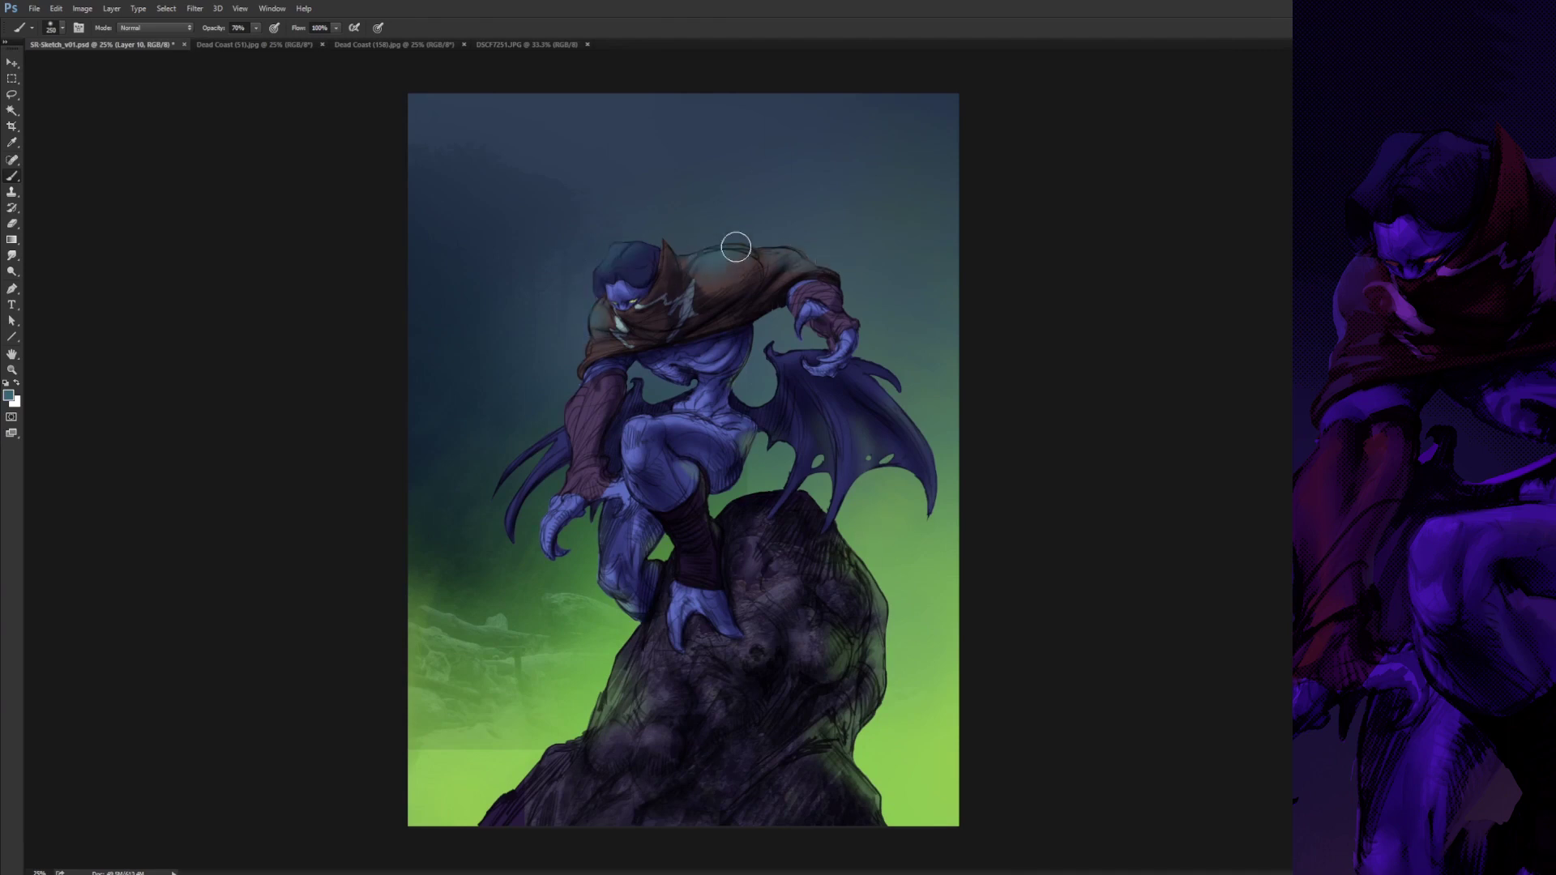
pyautogui.keyDown('alt'); pyautogui.click(878, 576); pyautogui.keyUp('alt')
pyautogui.moveTo(882, 389)
pyautogui.mouseDown()
pyautogui.moveTo(914, 433)
pyautogui.moveTo(875, 450)
pyautogui.moveTo(900, 445)
pyautogui.mouseUp()
pyautogui.moveTo(810, 406); pyautogui.dragTo(812, 444)
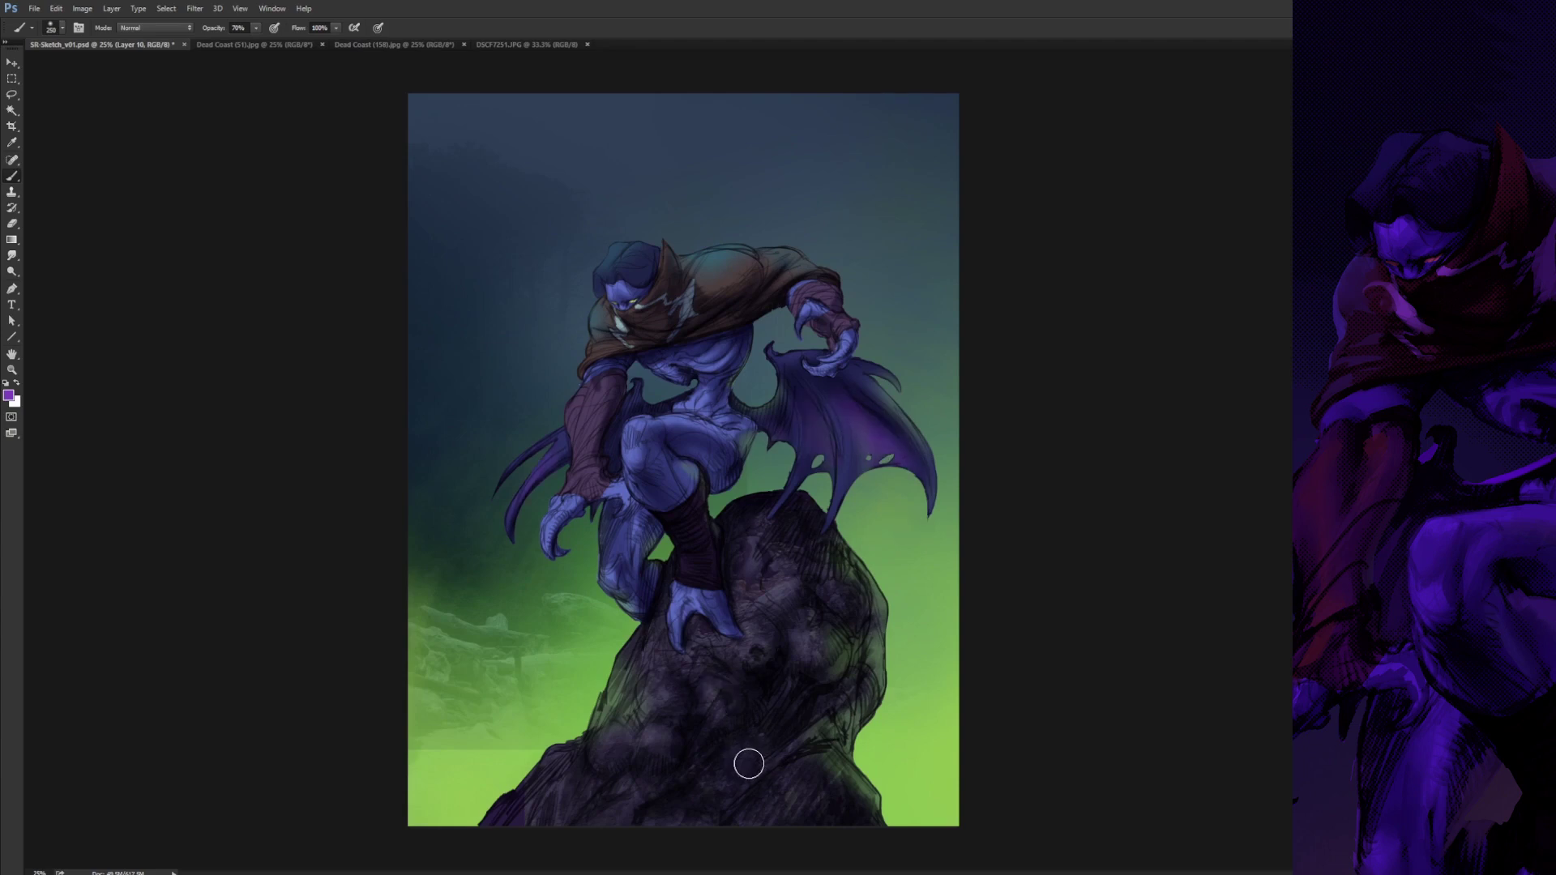
# - Add a new layer and paint dark refining strokes with sampled colours along the lowered arm's sleeve
pyautogui.hotkey('ctrl', 'shift', 'alt', 'n')
pyautogui.click(385, 431)
pyautogui.keyDown('alt'); pyautogui.click(756, 252); pyautogui.keyUp('alt')
pyautogui.keyDown('alt'); pyautogui.click(601, 415); pyautogui.keyUp('alt')
pyautogui.moveTo(591, 401); pyautogui.dragTo(575, 437)
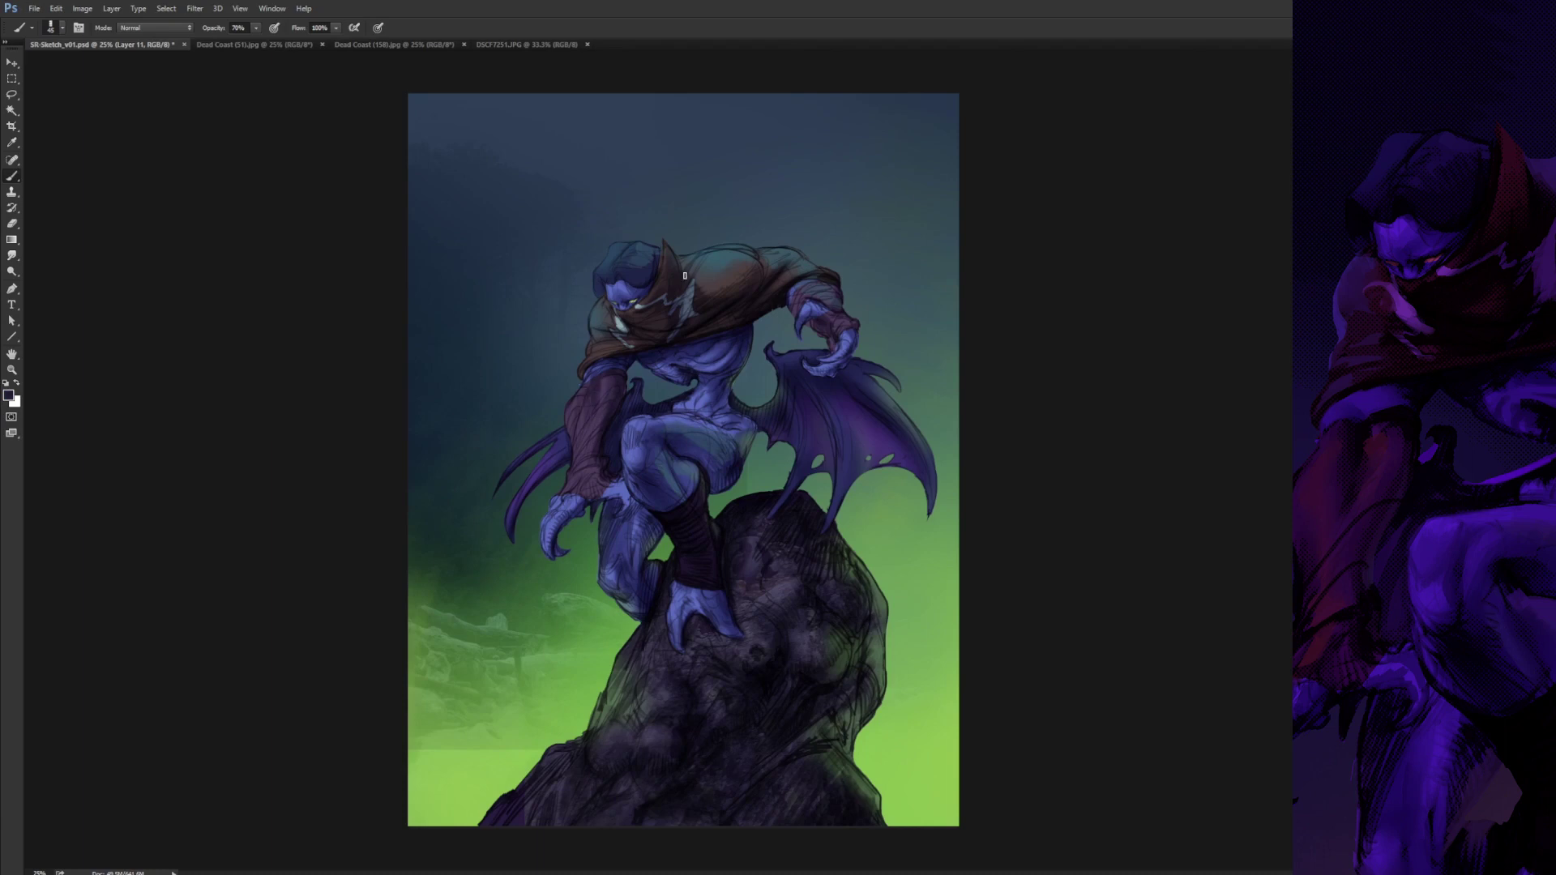
# - Refine the hair, thigh and far wing's tips with small brush strokes in colours sampled from the figure
pyautogui.keyDown('alt'); pyautogui.click(723, 414); pyautogui.keyUp('alt')
pyautogui.hotkey('ctrl', '+')
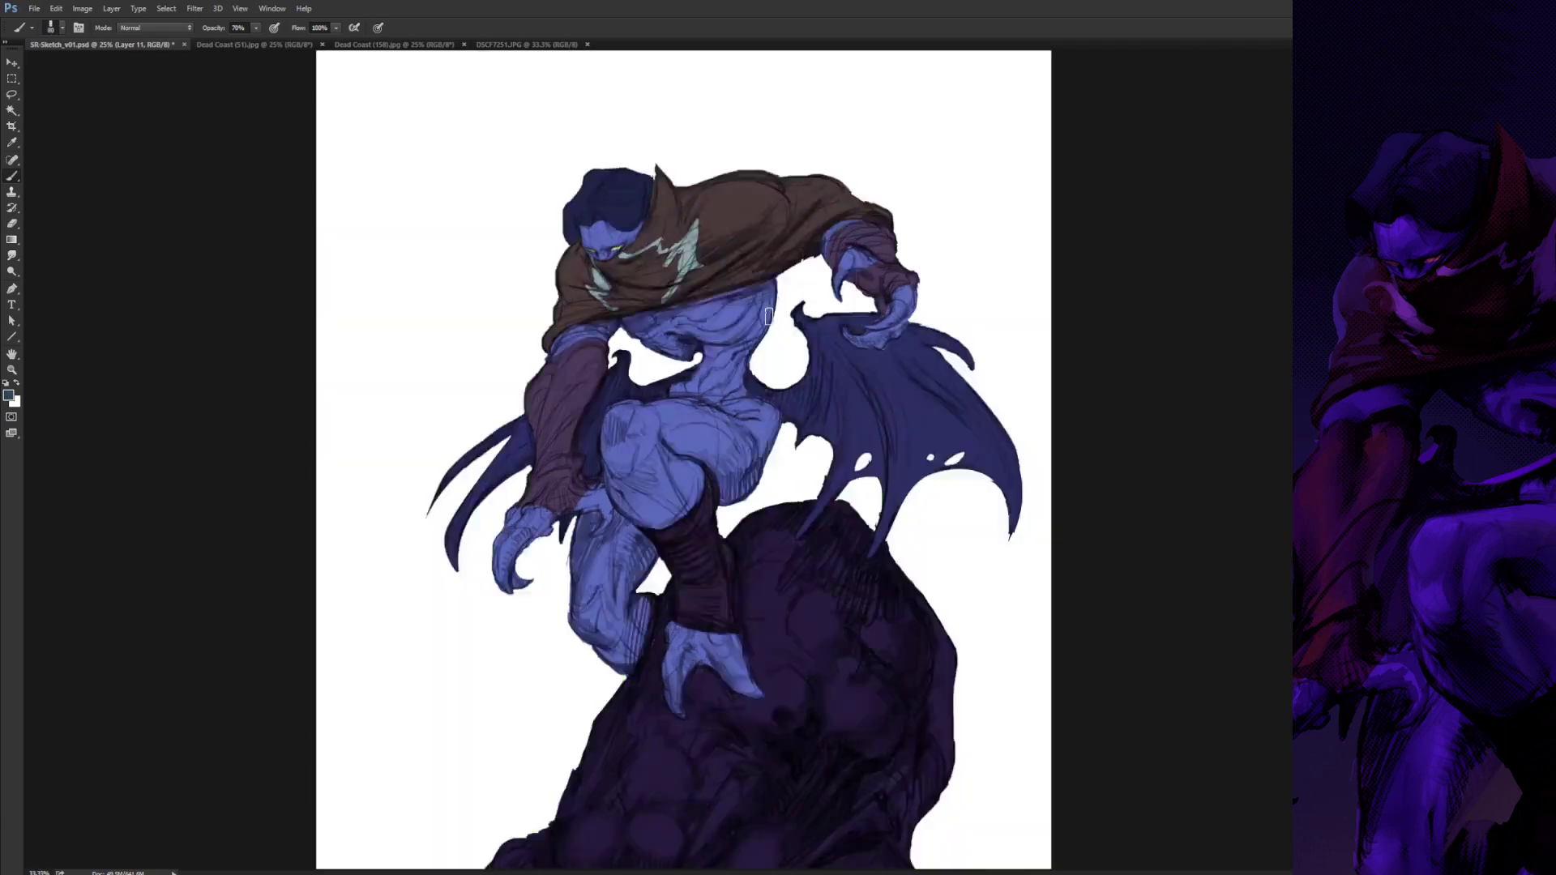
pyautogui.moveTo(661, 217); pyautogui.dragTo(680, 331)
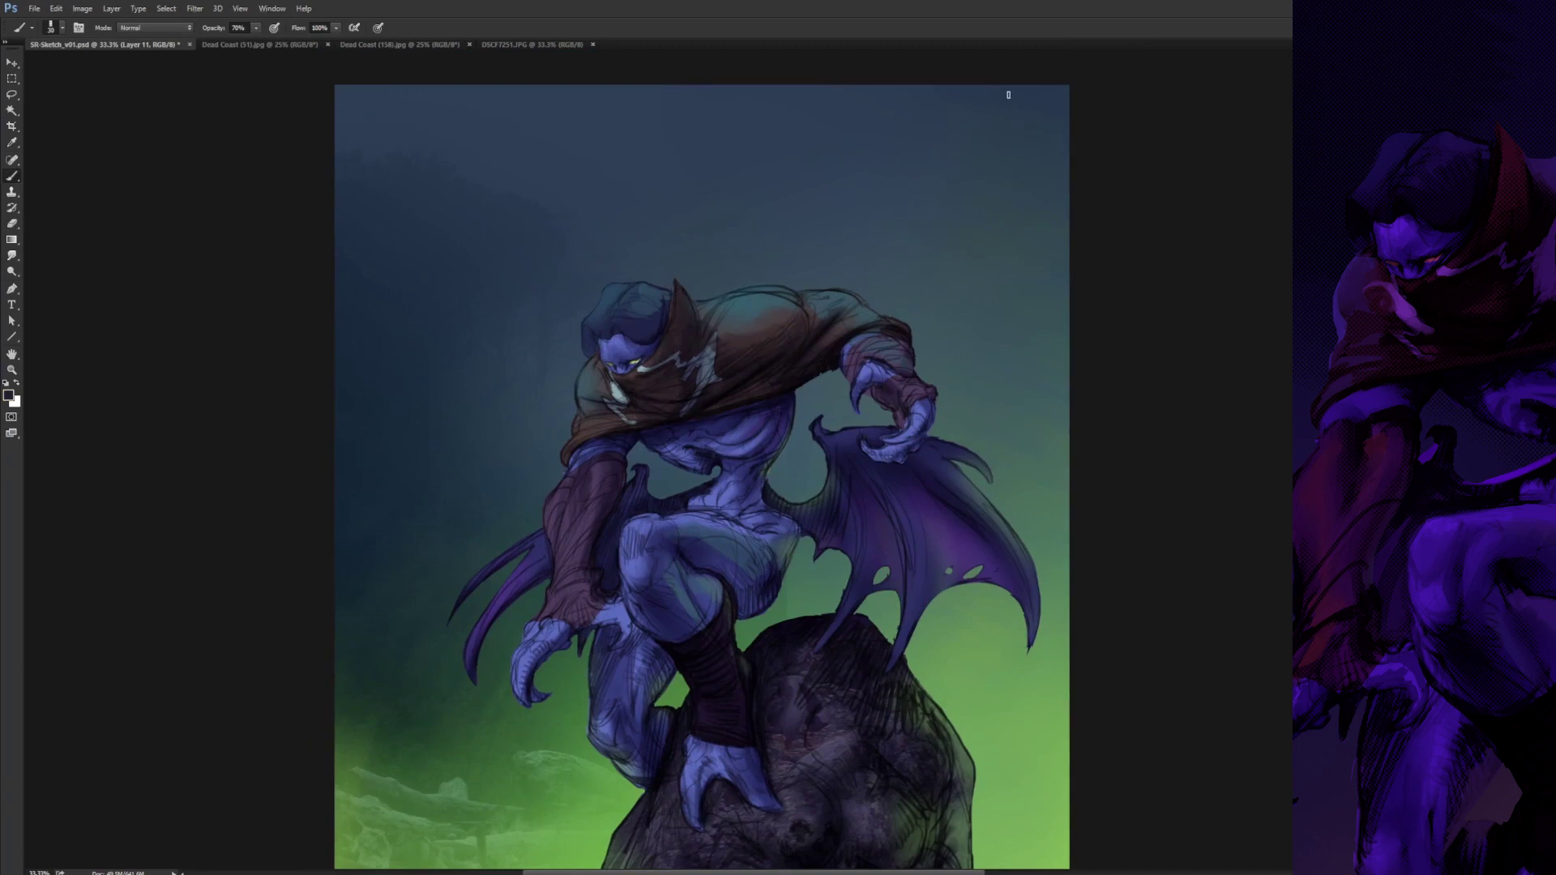
pyautogui.keyDown('alt'); pyautogui.click(629, 344); pyautogui.keyUp('alt')
pyautogui.moveTo(616, 326); pyautogui.dragTo(586, 347)
pyautogui.keyDown('alt'); pyautogui.click(589, 329); pyautogui.keyUp('alt')
pyautogui.moveTo(754, 559)
pyautogui.mouseDown()
pyautogui.moveTo(761, 406)
pyautogui.moveTo(741, 550)
pyautogui.mouseUp()
pyautogui.keyDown('alt'); pyautogui.click(582, 366); pyautogui.keyUp('alt')
pyautogui.moveTo(454, 642)
pyautogui.mouseDown()
pyautogui.moveTo(577, 413)
pyautogui.moveTo(465, 621)
pyautogui.mouseUp()
# - Refine the lowered arm's sleeve, the clawed hand and the torso with sampled dark and light blue strokes
pyautogui.keyDown('alt'); pyautogui.click(584, 545); pyautogui.keyUp('alt')
pyautogui.moveTo(553, 529); pyautogui.dragTo(506, 579)
pyautogui.keyDown('alt'); pyautogui.click(592, 516); pyautogui.keyUp('alt')
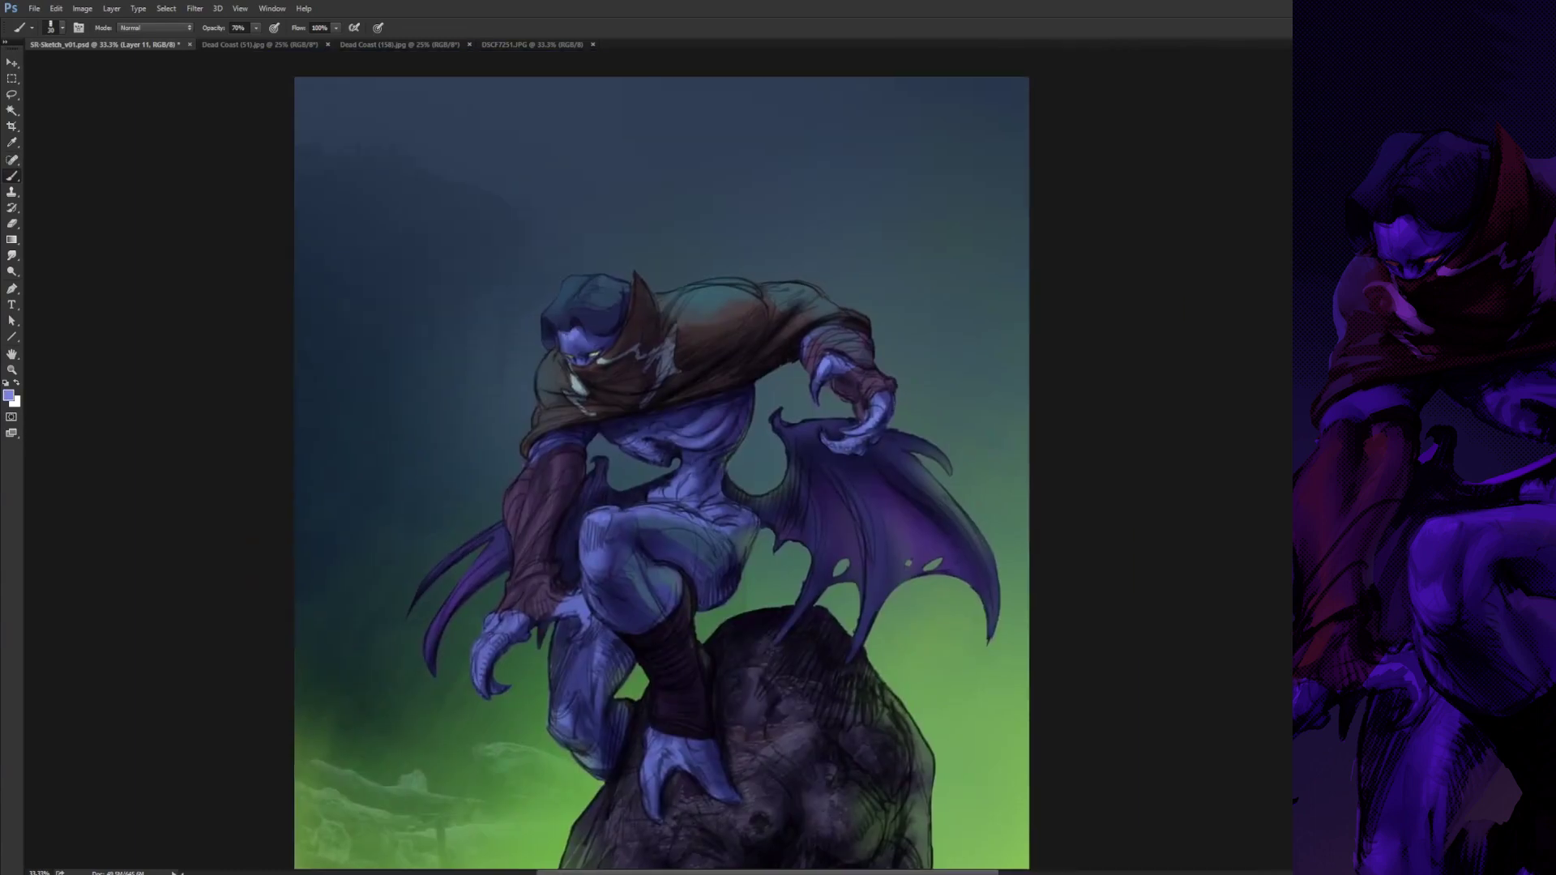
pyautogui.moveTo(504, 618); pyautogui.dragTo(580, 617)
pyautogui.keyDown('alt'); pyautogui.click(941, 345); pyautogui.keyUp('alt')
pyautogui.moveTo(643, 463)
pyautogui.mouseDown()
pyautogui.moveTo(724, 324)
pyautogui.moveTo(566, 480)
pyautogui.moveTo(502, 428)
pyautogui.mouseUp()
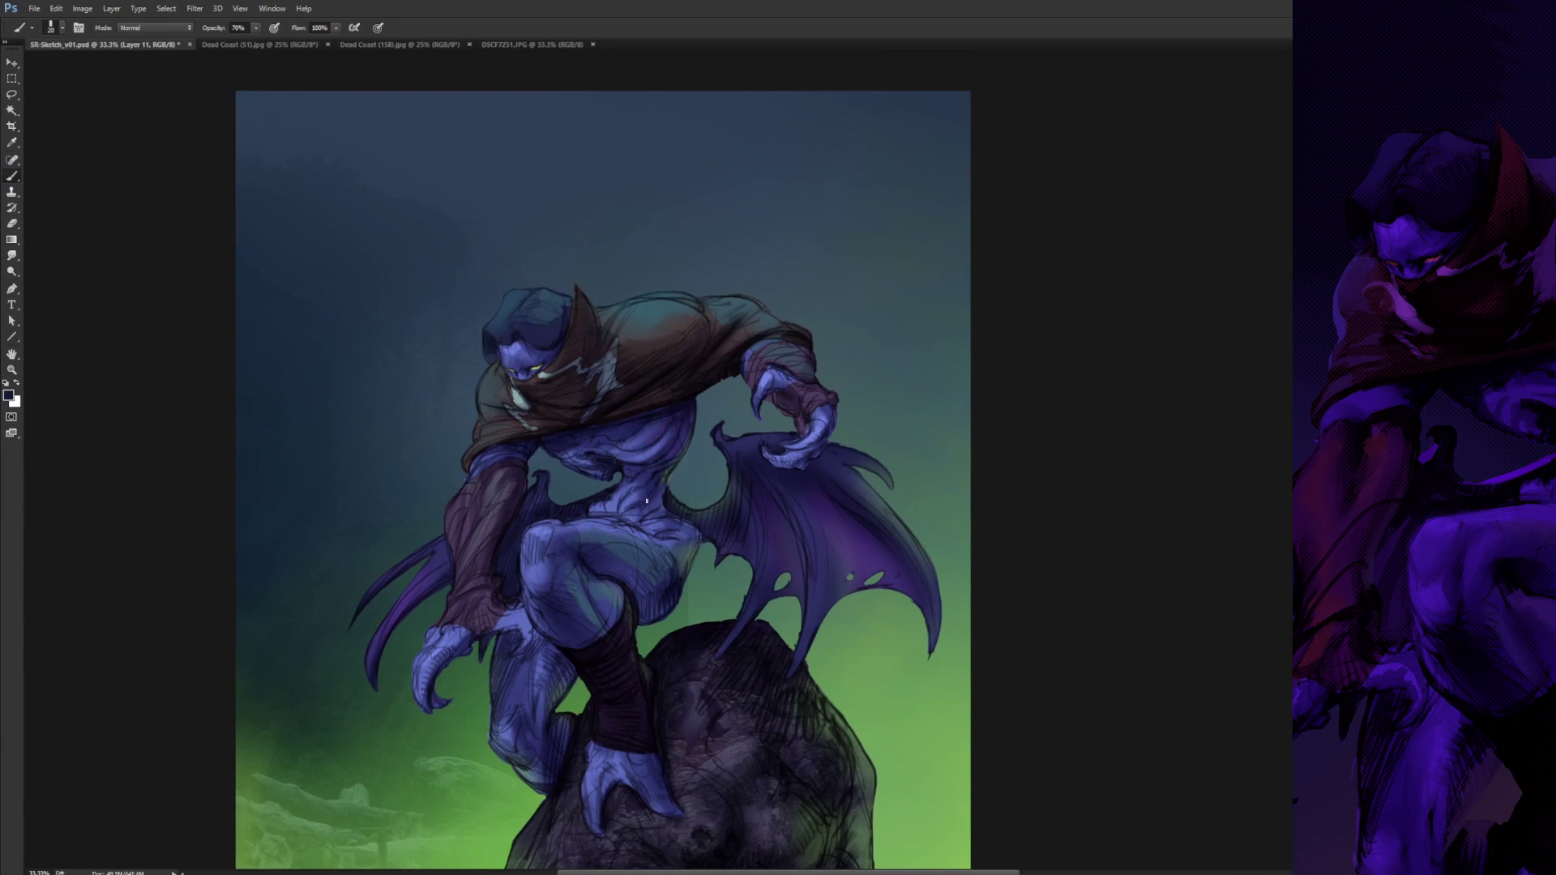
pyautogui.keyDown('alt'); pyautogui.click(639, 521); pyautogui.keyUp('alt')
pyautogui.hotkey('ctrl', '-')
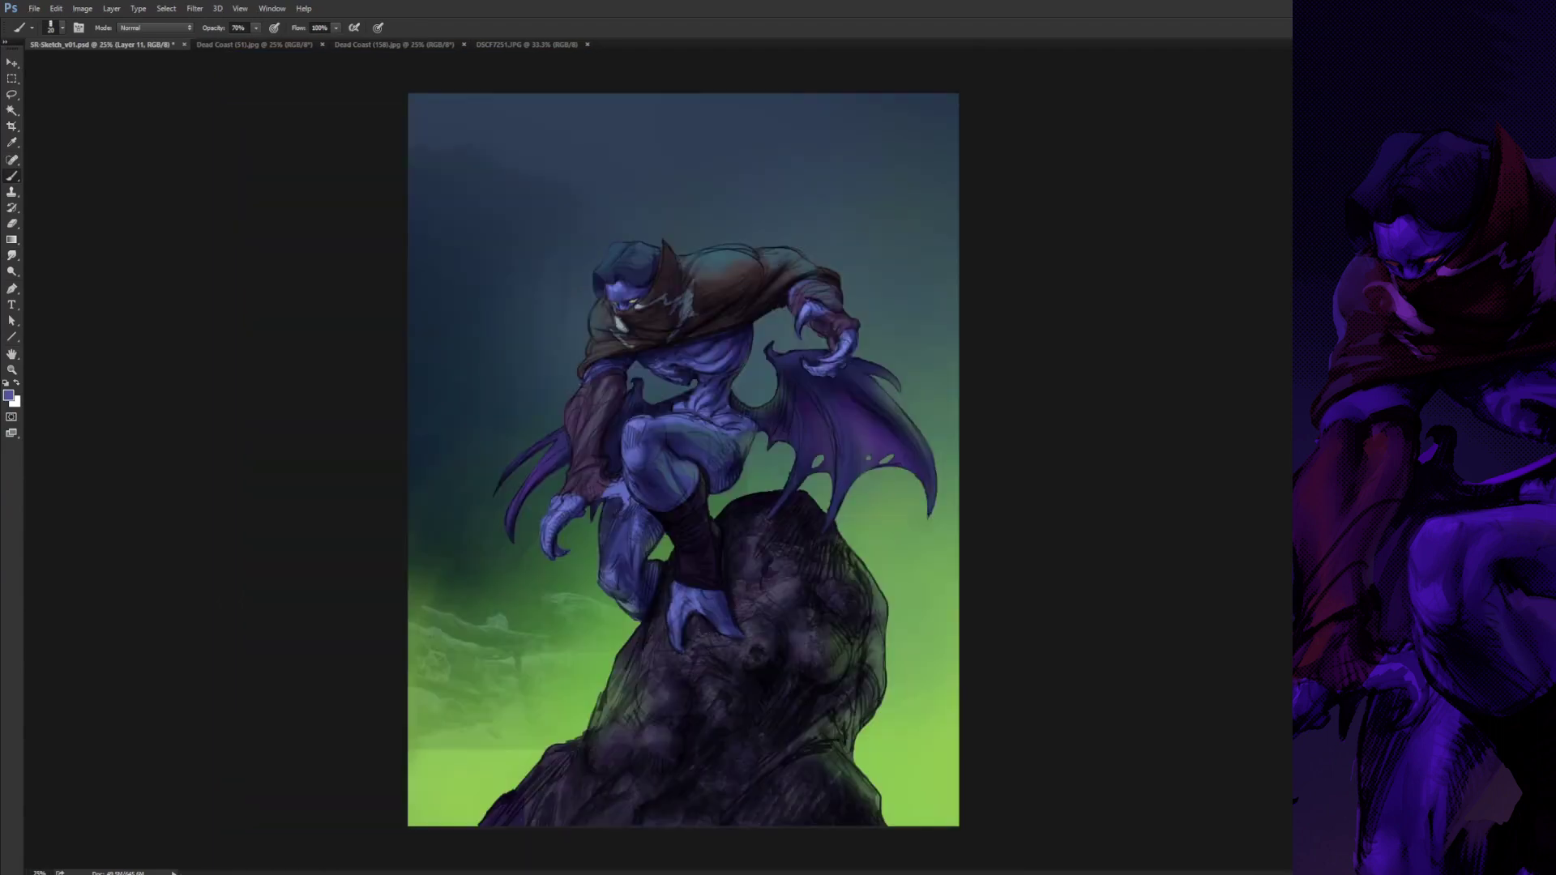
# - Paint near-black sampled shadow strokes over the top of the rock beside the wrapped shin and foot
pyautogui.keyDown('alt'); pyautogui.click(739, 545); pyautogui.keyUp('alt')
pyautogui.moveTo(754, 532); pyautogui.dragTo(773, 510)
pyautogui.moveTo(764, 569); pyautogui.dragTo(761, 591)
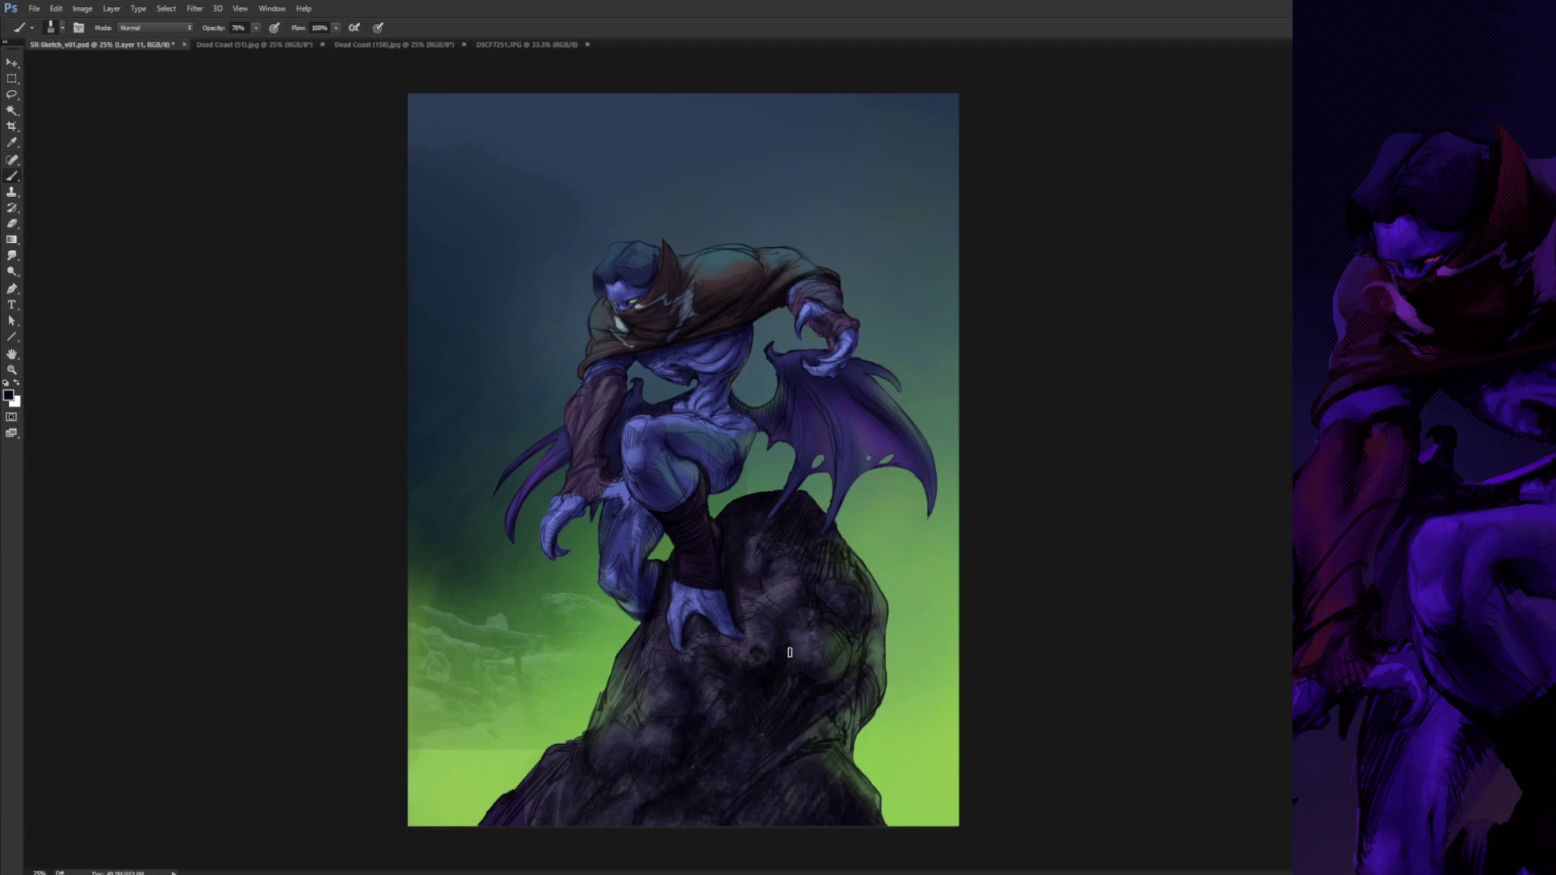
pyautogui.keyDown('alt'); pyautogui.click(660, 399); pyautogui.keyUp('alt')
pyautogui.keyDown('alt'); pyautogui.click(810, 362); pyautogui.keyUp('alt')
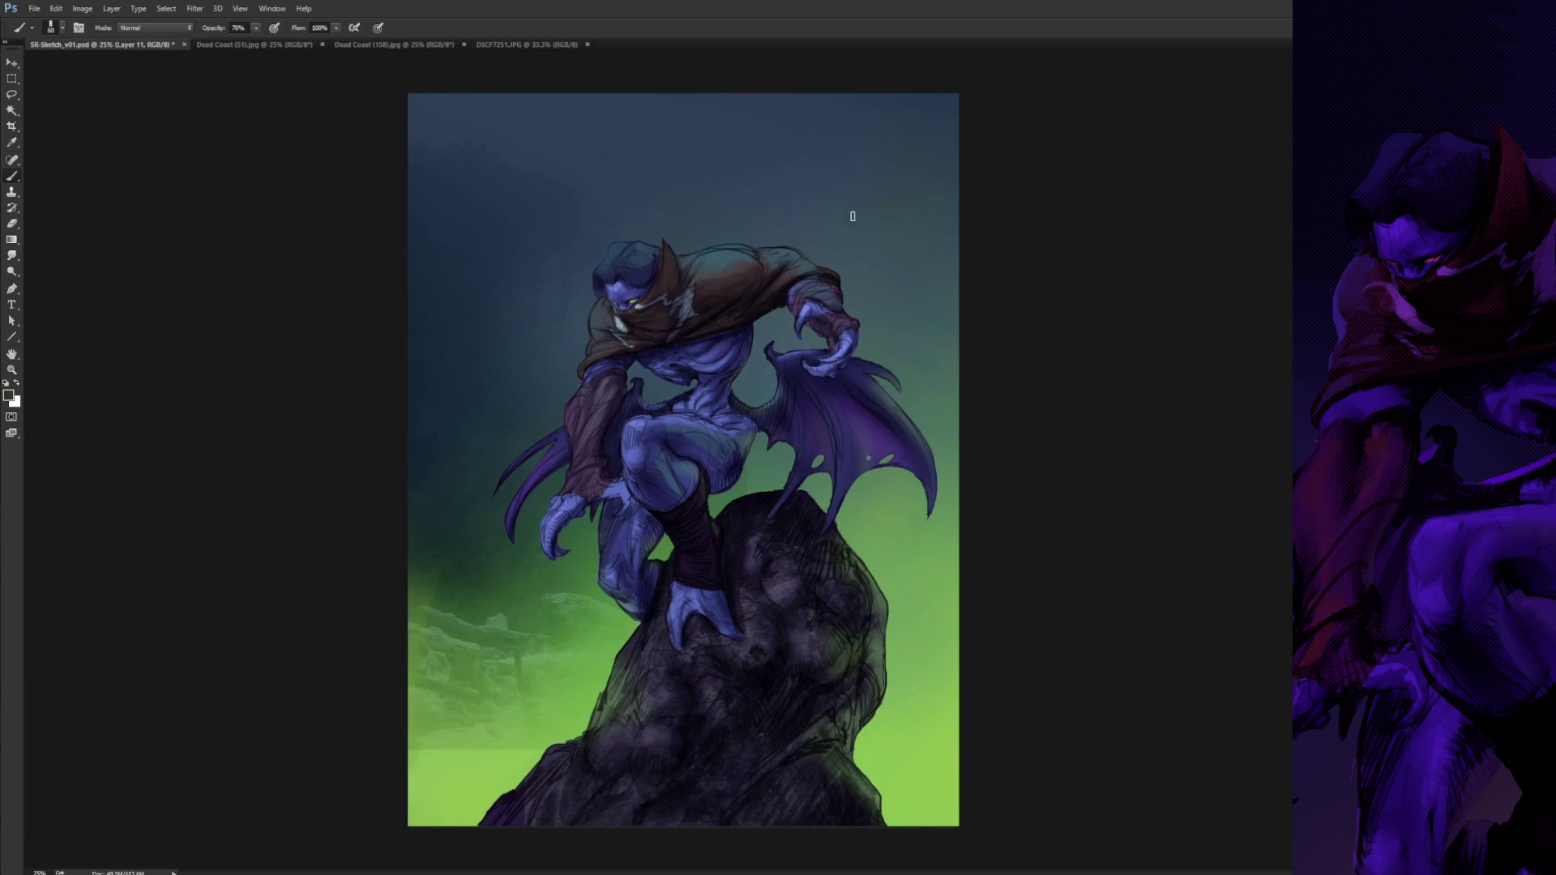
pyautogui.hotkey('ctrl', 'y')
pyautogui.hotkey('ctrl', 'y')
pyautogui.hotkey('ctrl', '-')
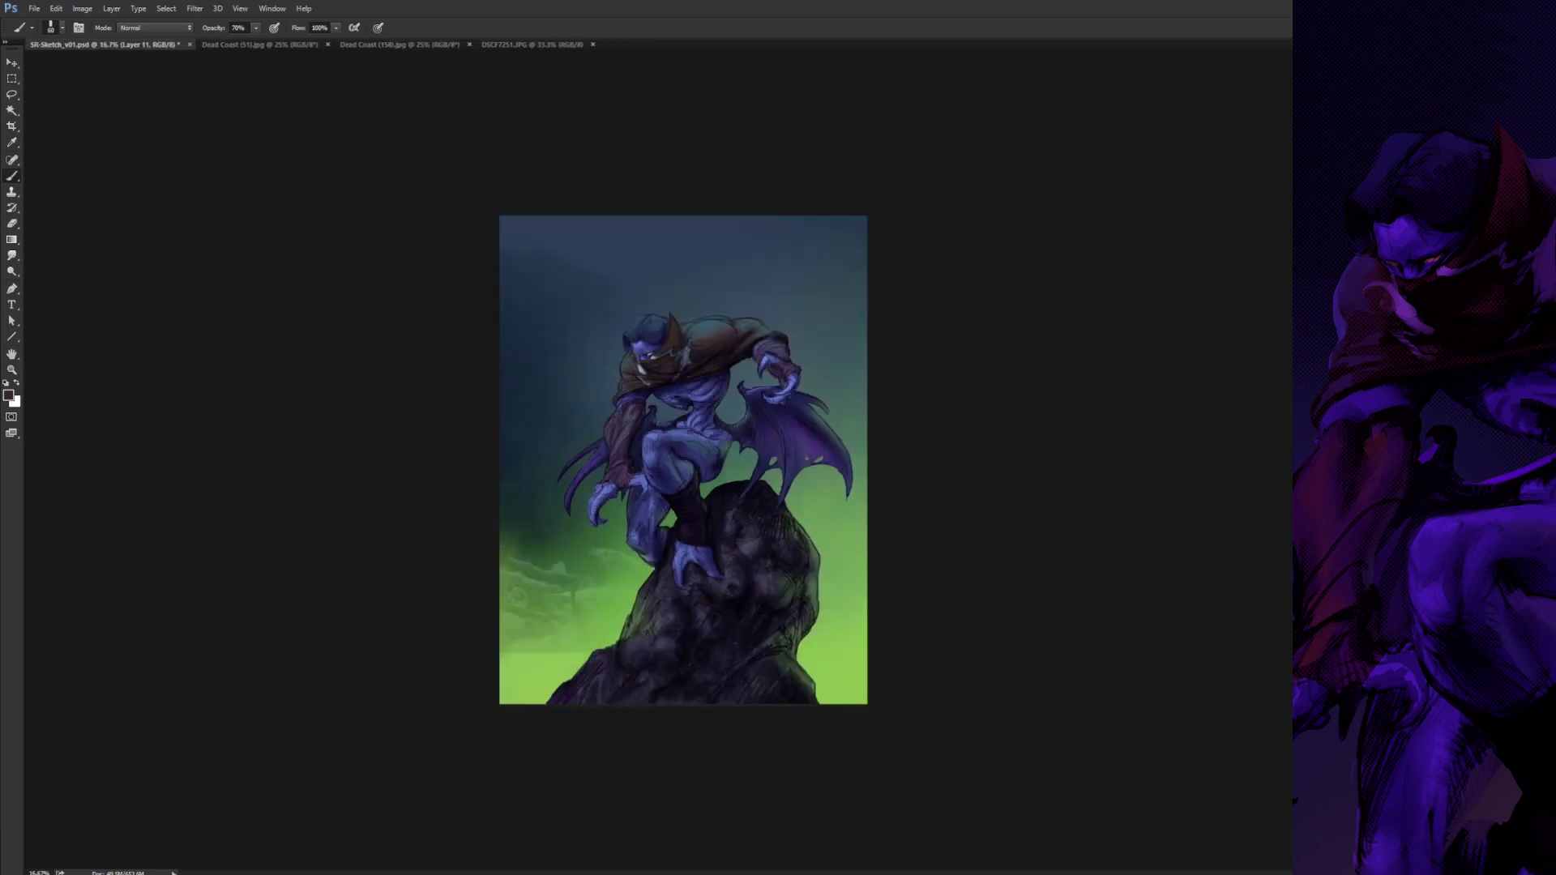
# - Add a Levels adjustment that darkens the image and try a black gradient on its mask
pyautogui.hotkey('ctrl', '+')
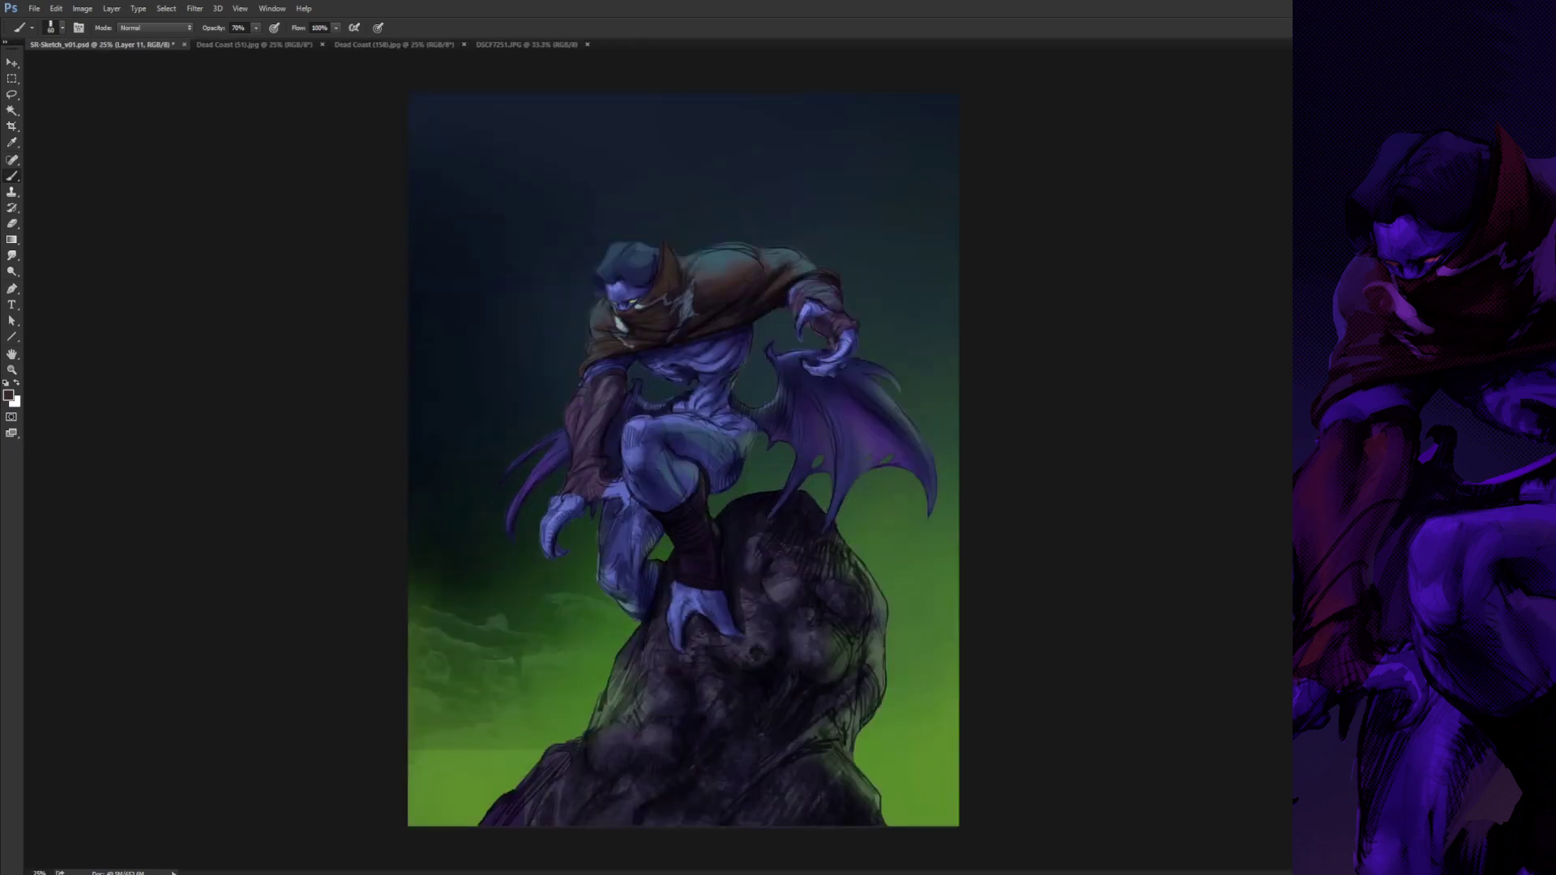
pyautogui.press('g')
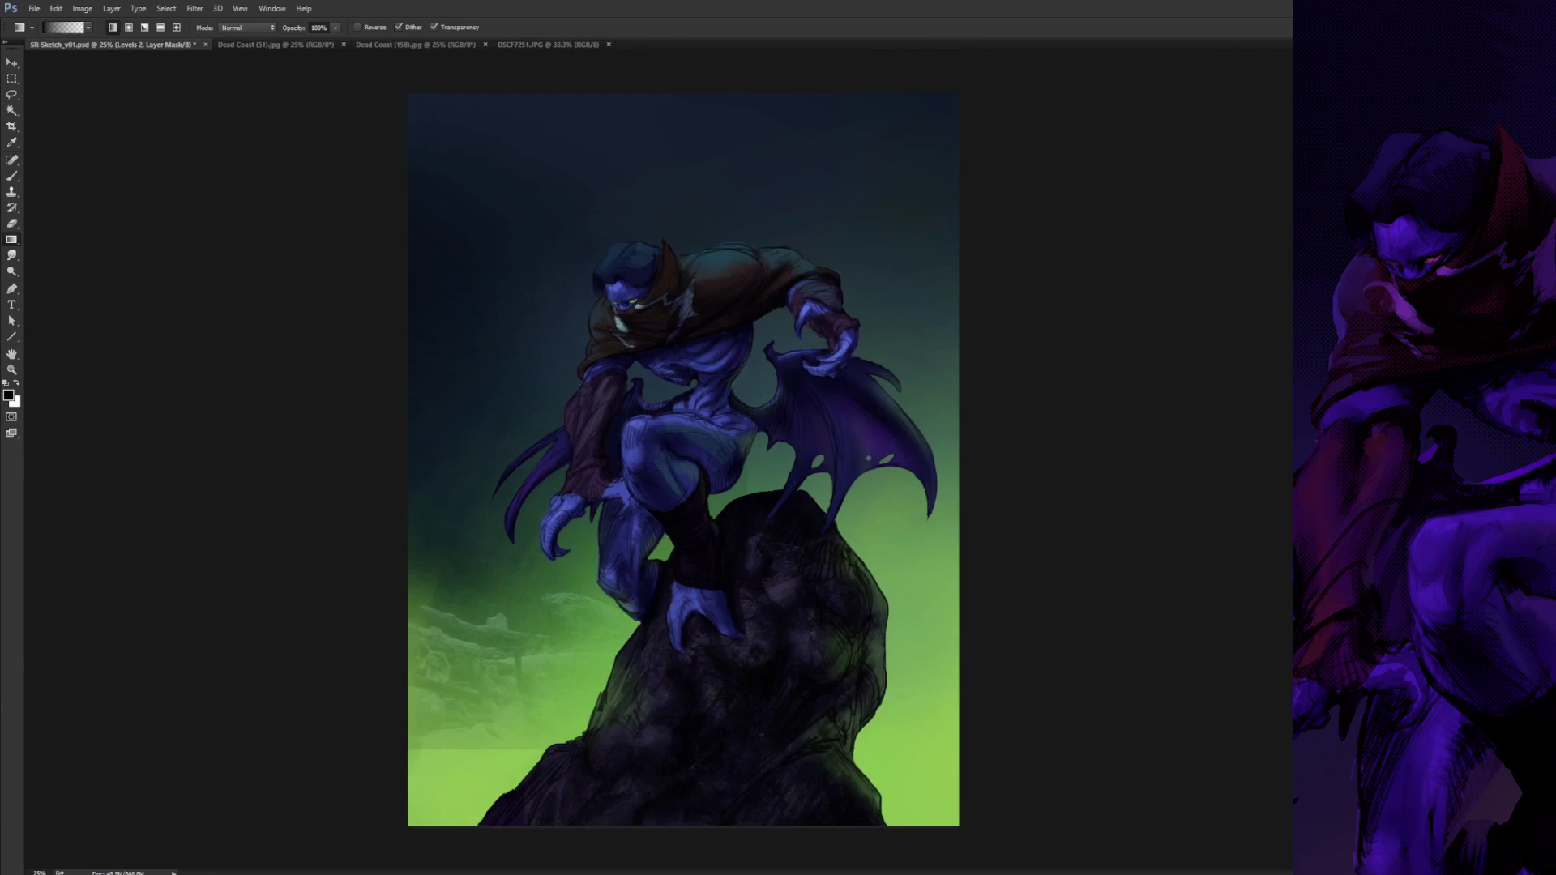
pyautogui.hotkey('ctrl', 'alt', 'z')
pyautogui.hotkey('ctrl', '-')
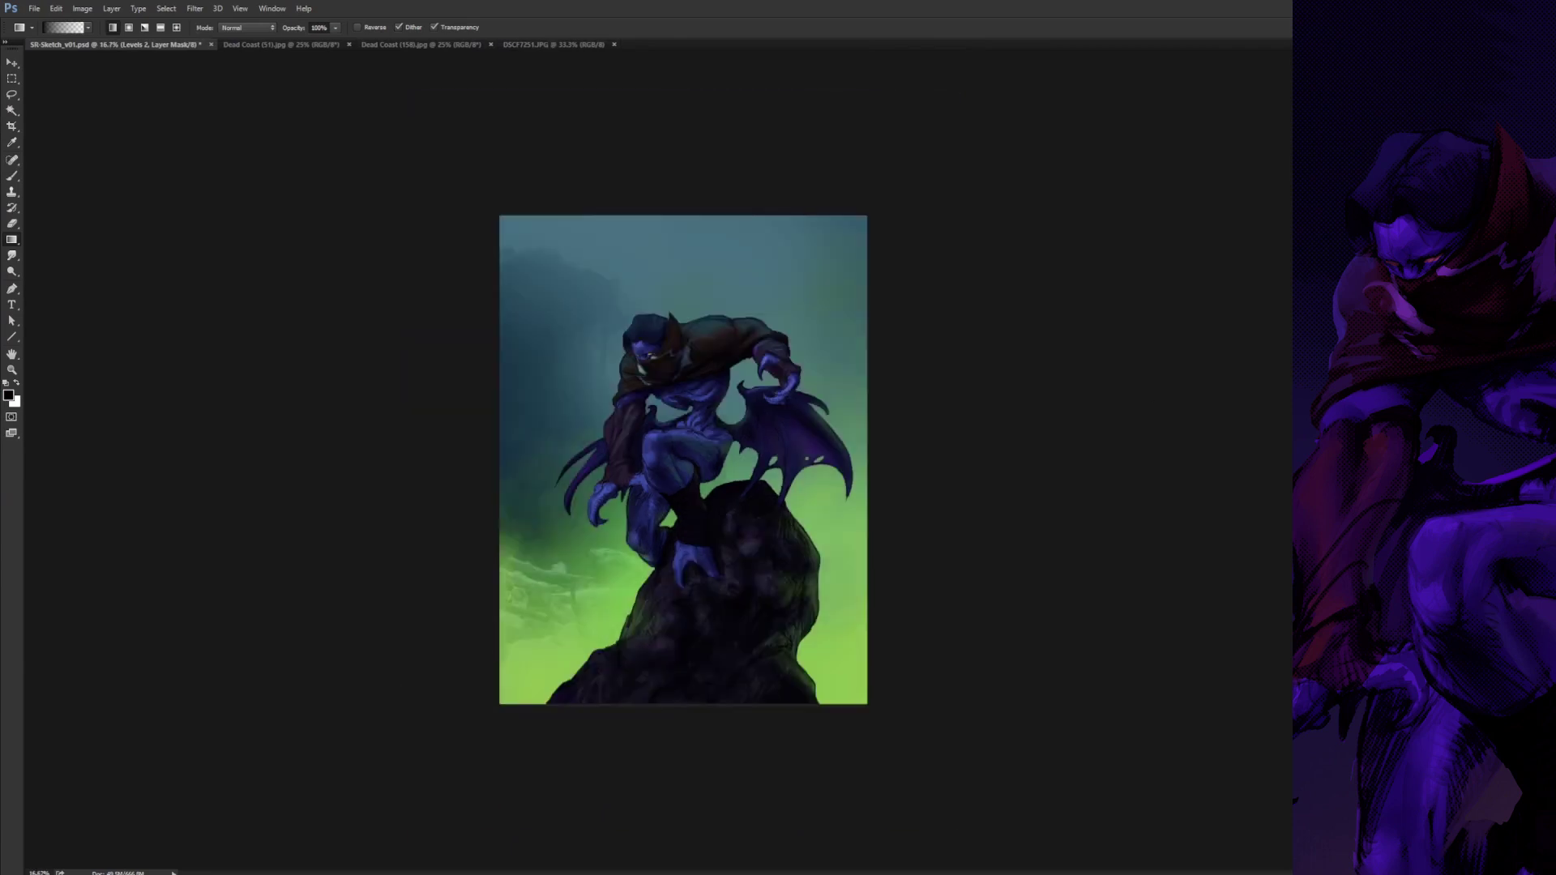
# - Limit the Levels darkening to the sky behind the figure, keeping the figure and the lower green glow bright
pyautogui.click(1306, 421)
pyautogui.click(1307, 421)
pyautogui.click(1307, 405)
pyautogui.click(1306, 405)
pyautogui.click(1329, 405)
pyautogui.press('h')
pyautogui.click(1306, 421)
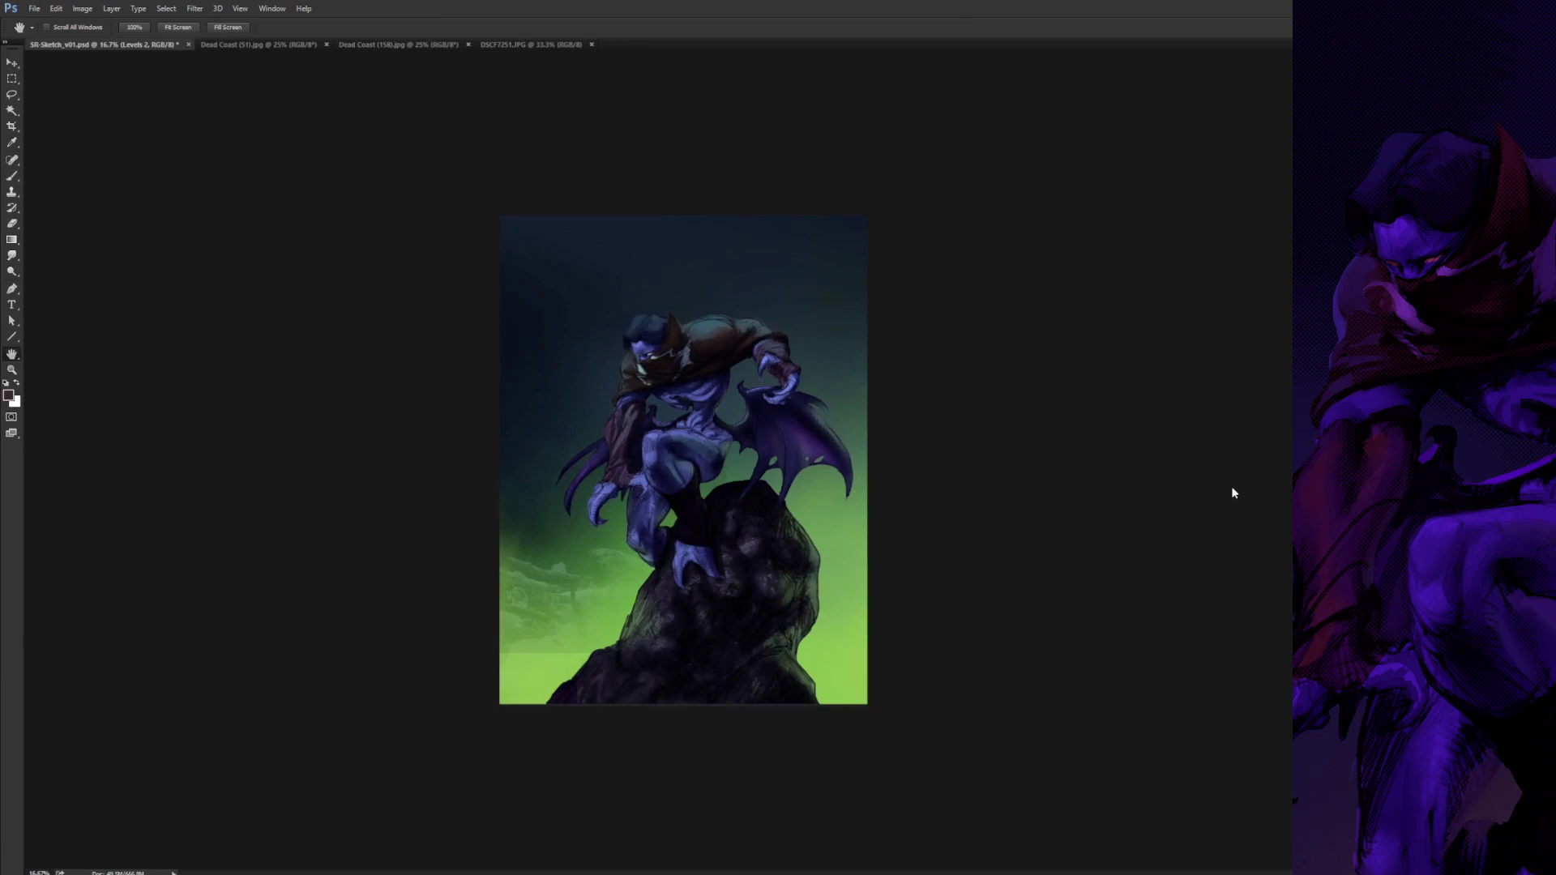
pyautogui.press('g')
pyautogui.hotkey('ctrl', 'shift', 'z')
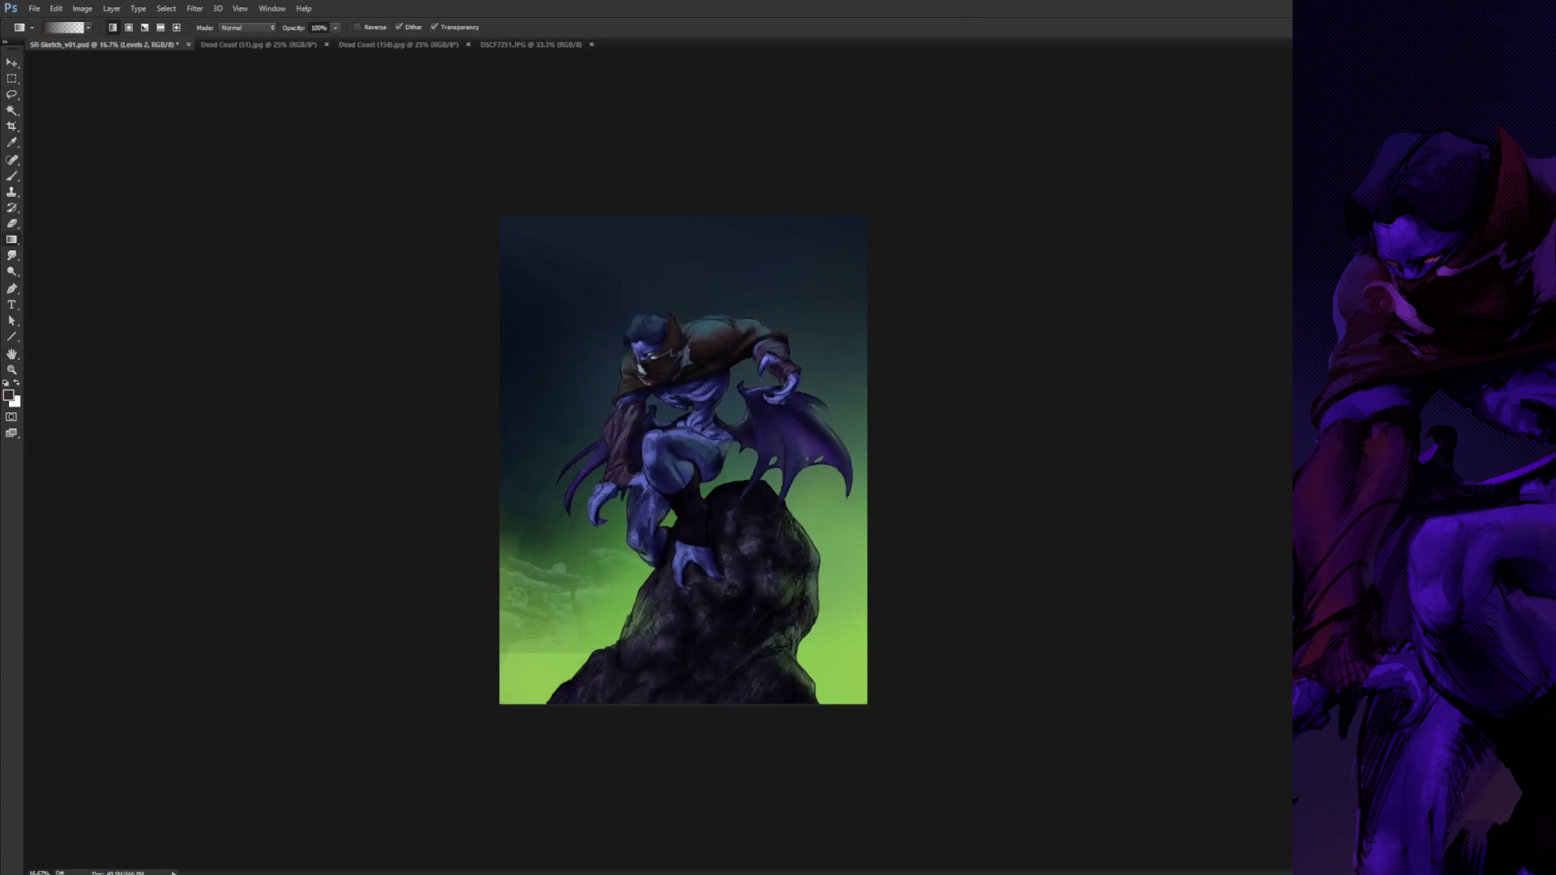
# - On a new layer, paint soft green glow and dark blue corners around the figure, mirroring the canvas temporarily, and blend the lower mist with green
pyautogui.hotkey('ctrl', 'shift', 'h')
pyautogui.hotkey('alt', '[')
pyautogui.press('b')
pyautogui.keyDown('alt'); pyautogui.click(620, 312); pyautogui.keyUp('alt')
pyautogui.moveTo(620, 306); pyautogui.dragTo(875, 462)
pyautogui.keyDown('alt'); pyautogui.click(617, 284); pyautogui.keyUp('alt')
pyautogui.moveTo(649, 288); pyautogui.dragTo(536, 359)
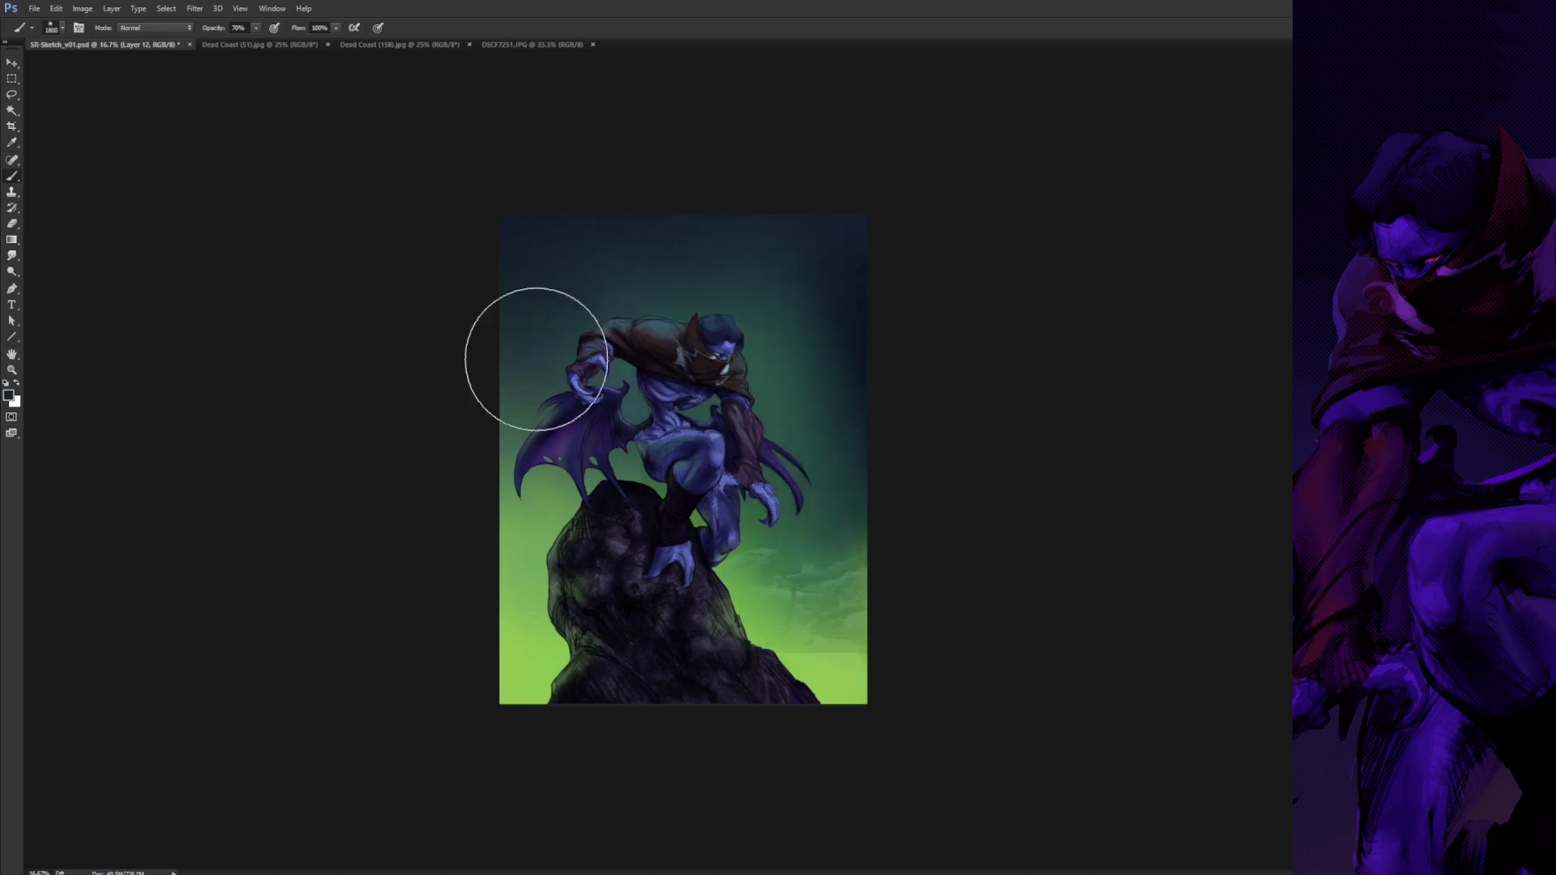
pyautogui.hotkey('ctrl', 'shift', 'h')
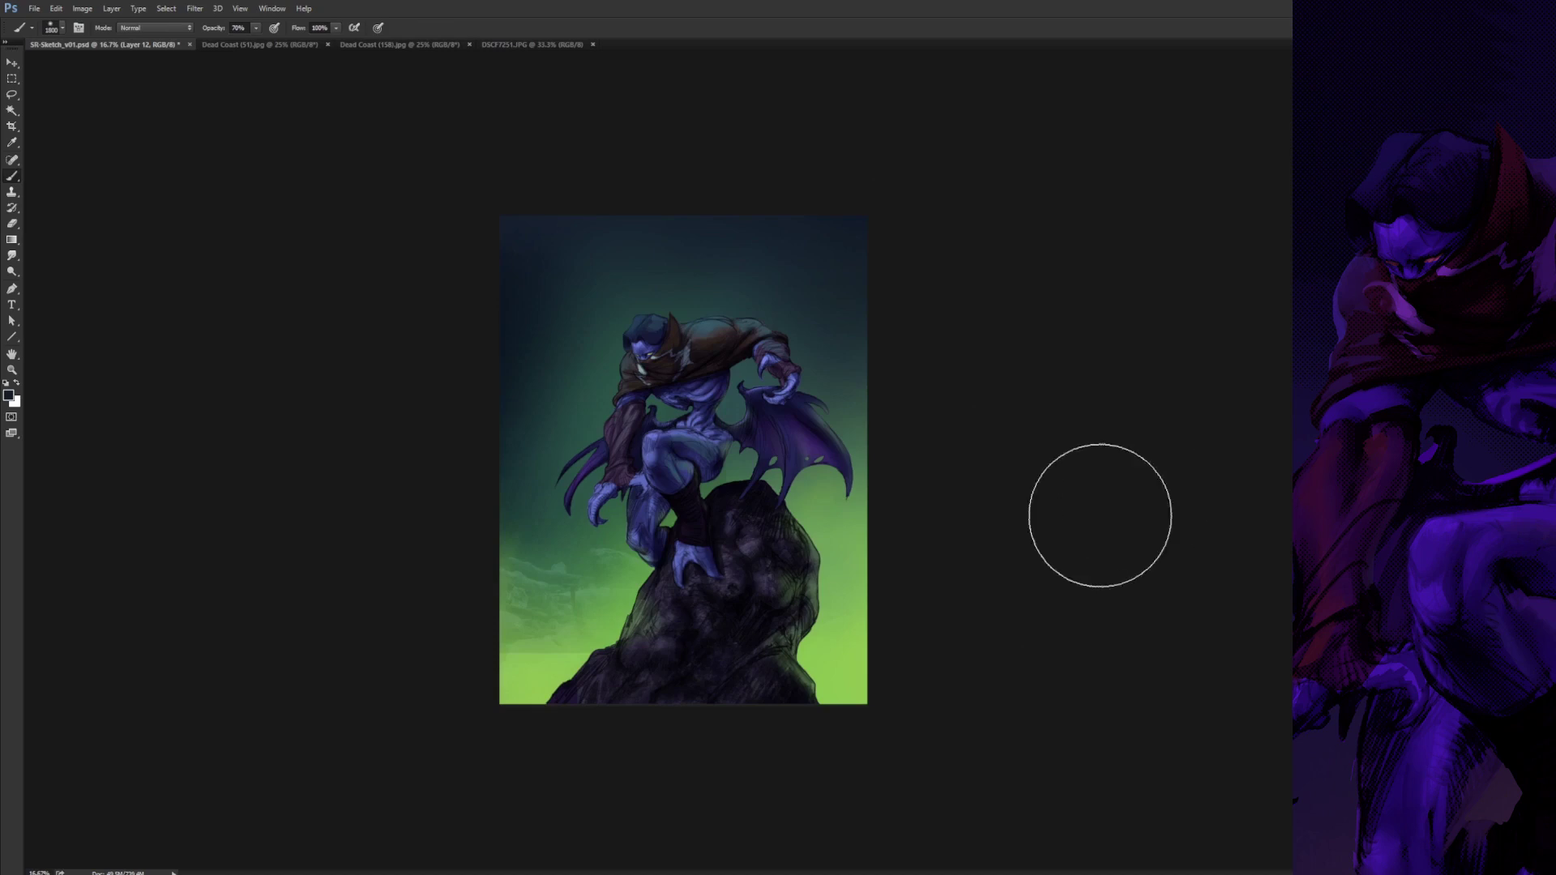
pyautogui.keyDown('alt'); pyautogui.click(545, 664); pyautogui.keyUp('alt')
pyautogui.moveTo(603, 640)
pyautogui.mouseDown()
pyautogui.moveTo(515, 643)
pyautogui.moveTo(551, 636)
pyautogui.mouseUp()
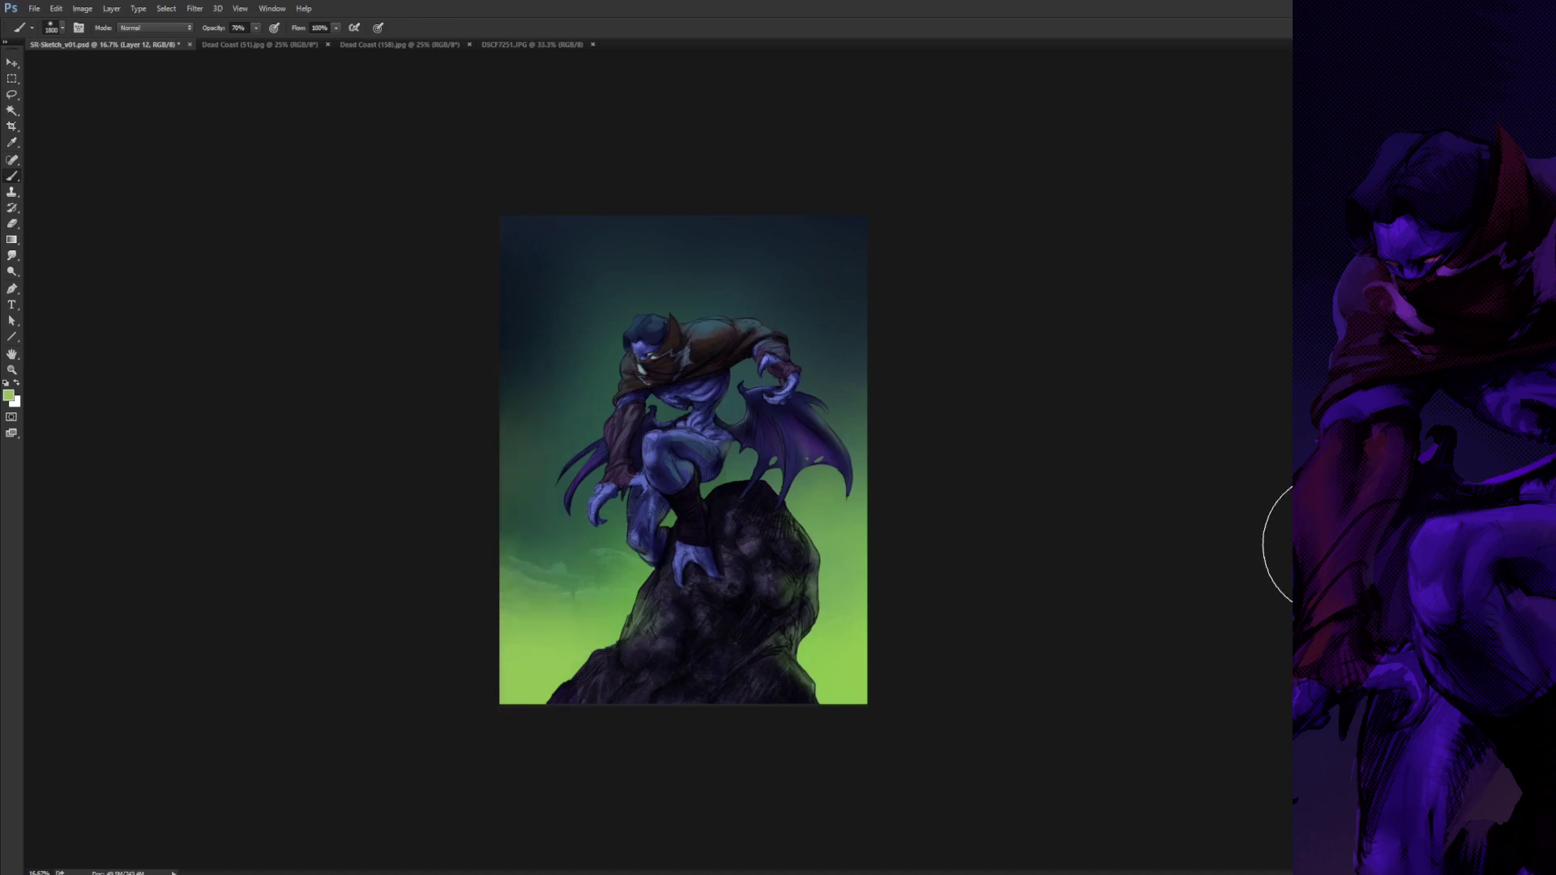
# - Duplicate the sketch layer to strengthen the dark line work on the figure and rock
pyautogui.click(1338, 541)
pyautogui.click(1337, 541)
pyautogui.click(1402, 541)
pyautogui.hotkey('ctrl', 'j')
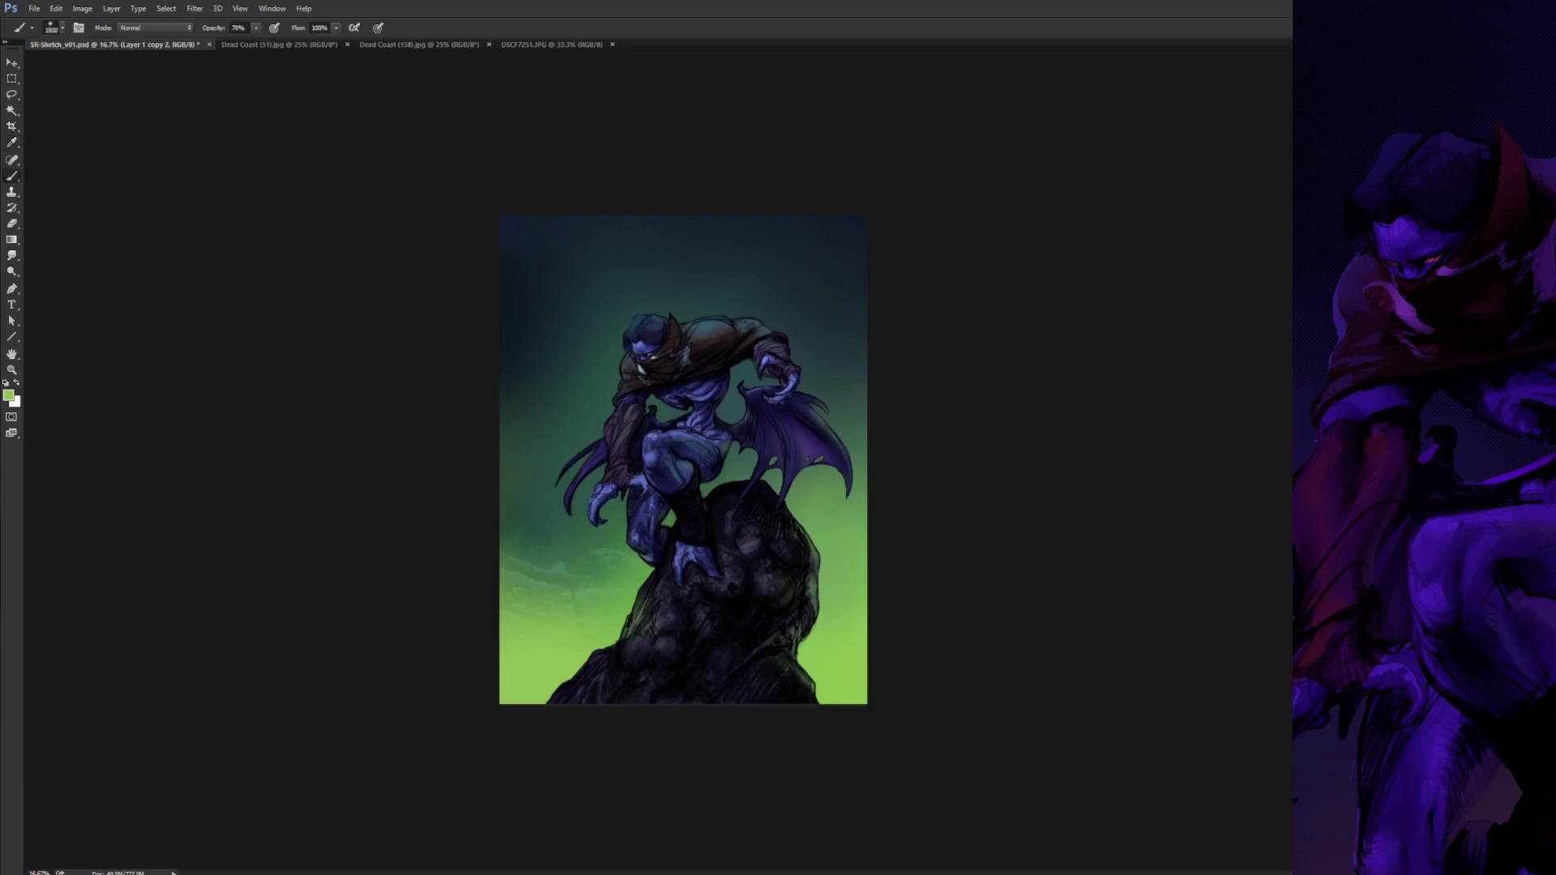
# - Add a new layer and paint sampled background green over the hip's outer edge between thigh and wing
pyautogui.hotkey('ctrl', '+')
pyautogui.hotkey('ctrl', 'alt', 'shift', 'n')
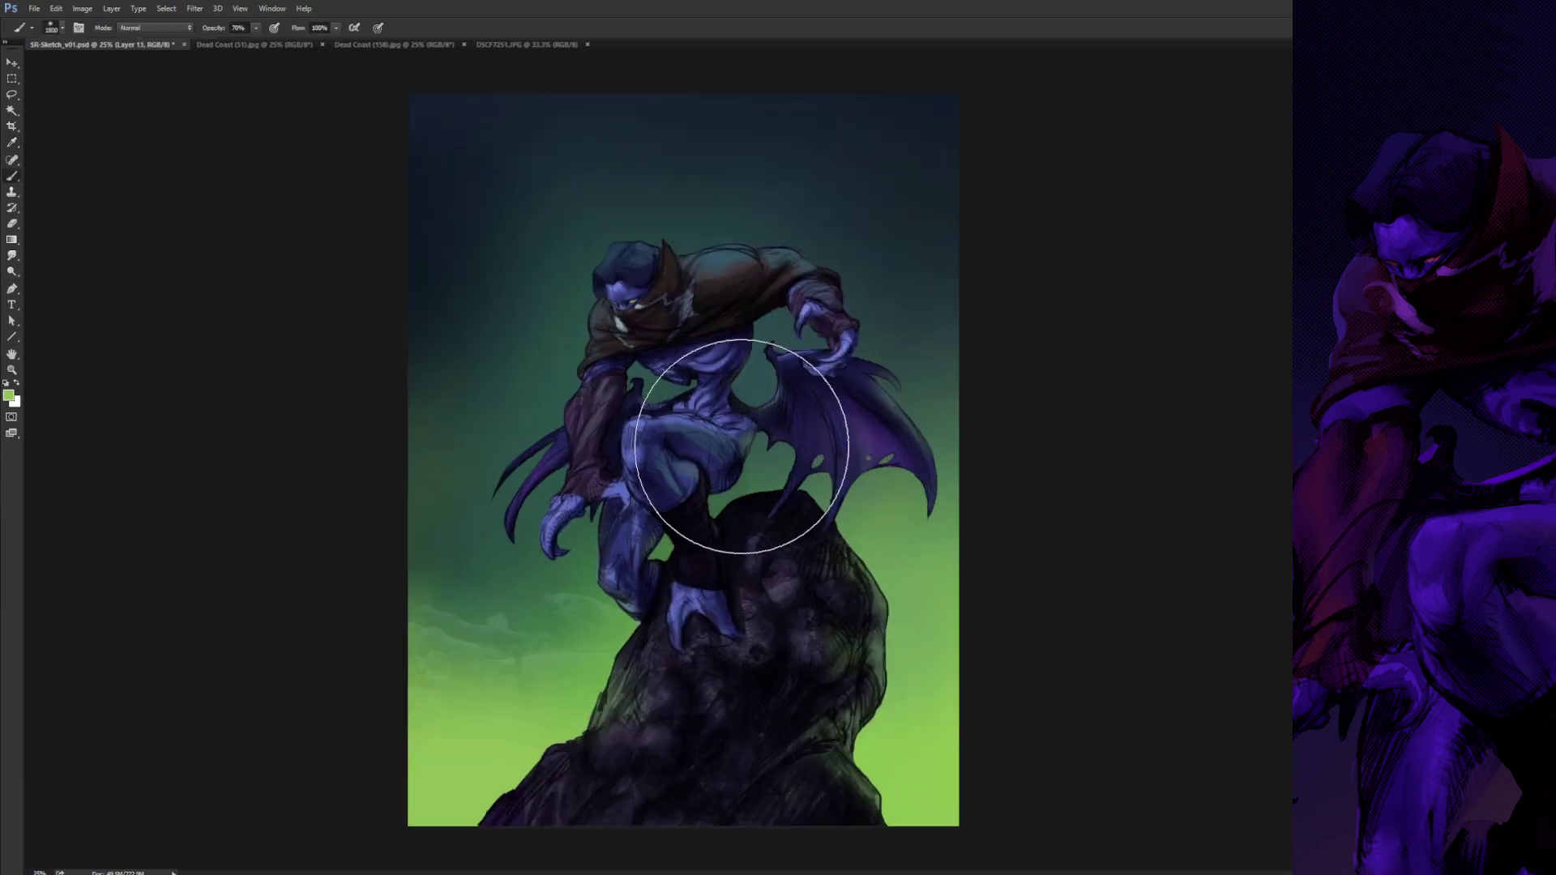
pyautogui.keyDown('alt'); pyautogui.click(818, 463); pyautogui.keyUp('alt')
pyautogui.moveTo(753, 441); pyautogui.dragTo(744, 456)
pyautogui.moveTo(750, 449); pyautogui.dragTo(728, 489)
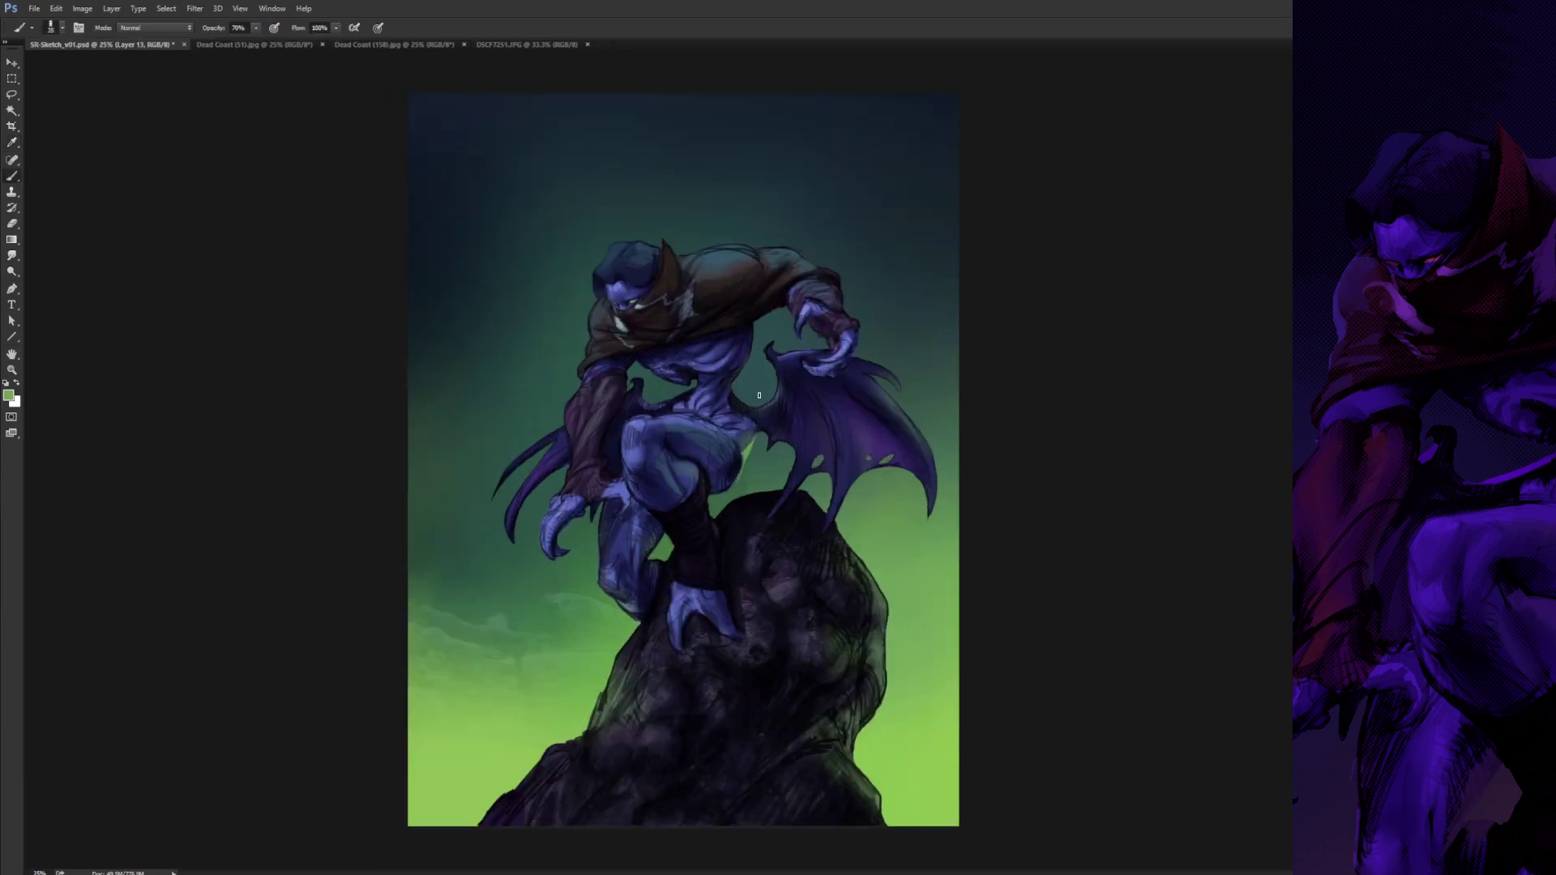
# - Paint green rim light along the back edge of the waist and on the hip, and smudge it into the skin
pyautogui.moveTo(738, 385); pyautogui.dragTo(753, 326)
pyautogui.moveTo(756, 429)
pyautogui.mouseDown()
pyautogui.moveTo(733, 465)
pyautogui.moveTo(730, 440)
pyautogui.mouseUp()
pyautogui.press('e')
pyautogui.press('b')
pyautogui.moveTo(731, 451); pyautogui.dragTo(716, 437)
pyautogui.press('r')
pyautogui.press('b')
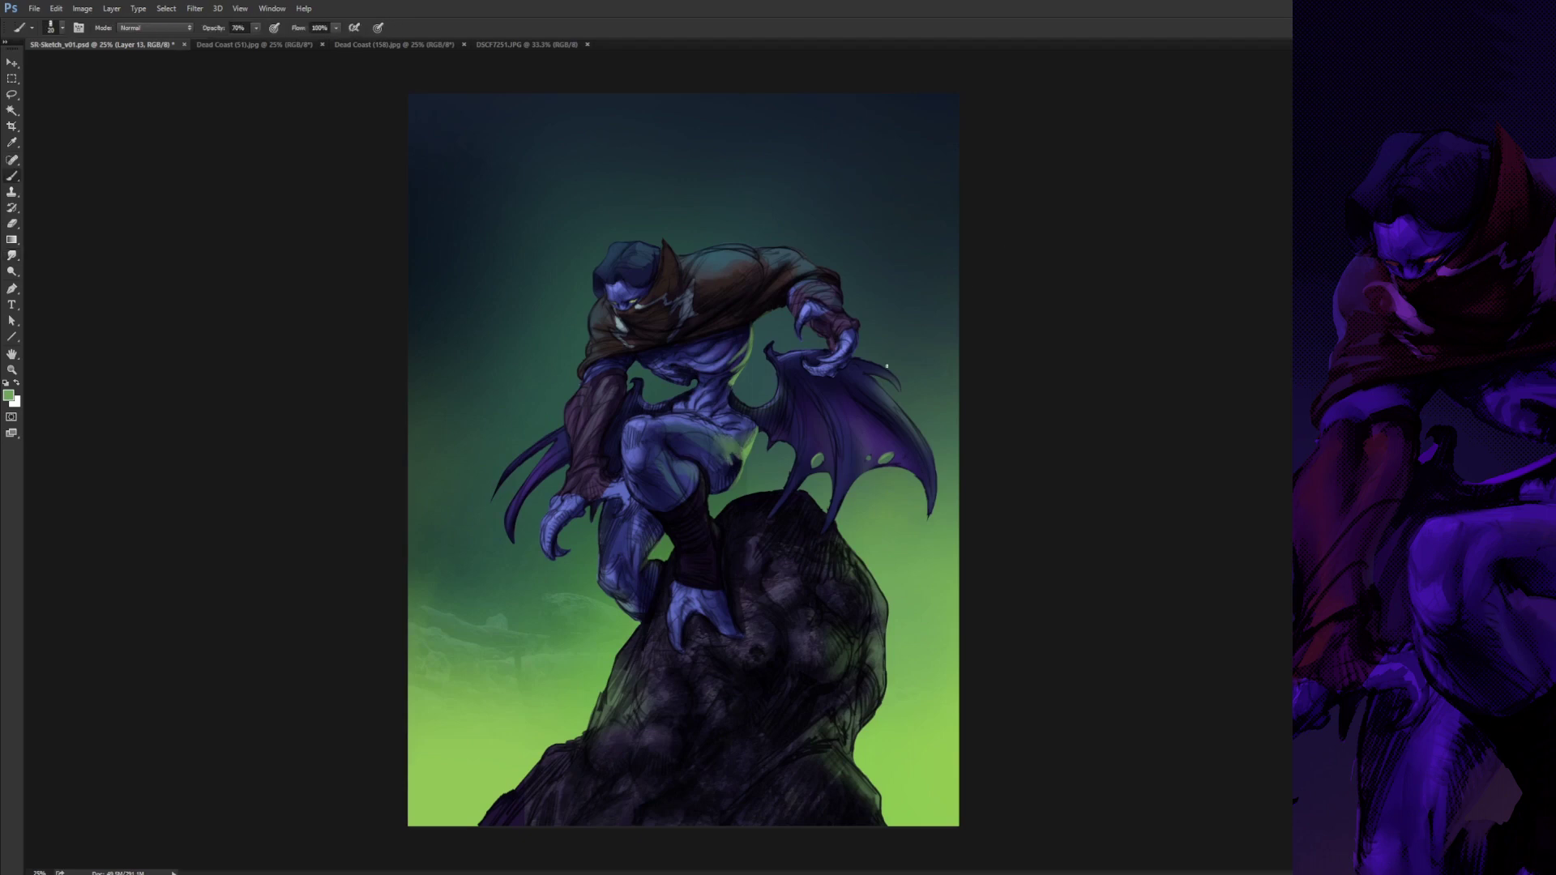
# - With a larger brush, paint sampled grey-green over the rock's outer edges to soften its outline against the misty glow
pyautogui.press(']')
pyautogui.press(']')
pyautogui.press(']')
pyautogui.press(']')
pyautogui.press(']')
pyautogui.press(']')
pyautogui.keyDown('alt'); pyautogui.click(834, 547); pyautogui.keyUp('alt')
pyautogui.moveTo(815, 501); pyautogui.dragTo(879, 655)
pyautogui.keyDown('alt'); pyautogui.click(880, 654); pyautogui.keyUp('alt')
pyautogui.moveTo(881, 658); pyautogui.dragTo(843, 747)
pyautogui.moveTo(849, 682)
pyautogui.mouseDown()
pyautogui.moveTo(843, 795)
pyautogui.moveTo(875, 823)
pyautogui.mouseUp()
pyautogui.moveTo(608, 709); pyautogui.dragTo(629, 666)
# - Paint muted teal and grey-green light over the cloak's shoulders and upper back, covering the outlines and smudging the strokes
pyautogui.moveTo(793, 253)
pyautogui.mouseDown()
pyautogui.moveTo(699, 253)
pyautogui.moveTo(747, 233)
pyautogui.moveTo(778, 251)
pyautogui.mouseUp()
pyautogui.click(1378, 89)
pyautogui.moveTo(601, 303); pyautogui.dragTo(590, 330)
pyautogui.press('r')
pyautogui.press('b')
pyautogui.moveTo(697, 269); pyautogui.dragTo(733, 250)
pyautogui.keyDown('alt'); pyautogui.click(604, 326); pyautogui.keyUp('alt')
pyautogui.moveTo(602, 305); pyautogui.dragTo(593, 334)
pyautogui.keyDown('alt'); pyautogui.click(758, 267); pyautogui.keyUp('alt')
pyautogui.moveTo(759, 259); pyautogui.dragTo(754, 268)
# - Paint sampled purplish brown over the lowered arm's sleeve to cover its sketch lines
pyautogui.keyDown('alt'); pyautogui.click(653, 380); pyautogui.keyUp('alt')
pyautogui.moveTo(620, 415); pyautogui.dragTo(614, 473)
pyautogui.moveTo(615, 470)
pyautogui.mouseDown()
pyautogui.moveTo(627, 421)
pyautogui.moveTo(615, 475)
pyautogui.moveTo(621, 421)
pyautogui.moveTo(598, 453)
pyautogui.moveTo(614, 450)
pyautogui.moveTo(592, 383)
pyautogui.mouseUp()
pyautogui.keyDown('alt'); pyautogui.click(880, 419); pyautogui.keyUp('alt')
pyautogui.keyDown('alt'); pyautogui.click(653, 409); pyautogui.keyUp('alt')
pyautogui.keyDown('alt'); pyautogui.click(592, 426); pyautogui.keyUp('alt')
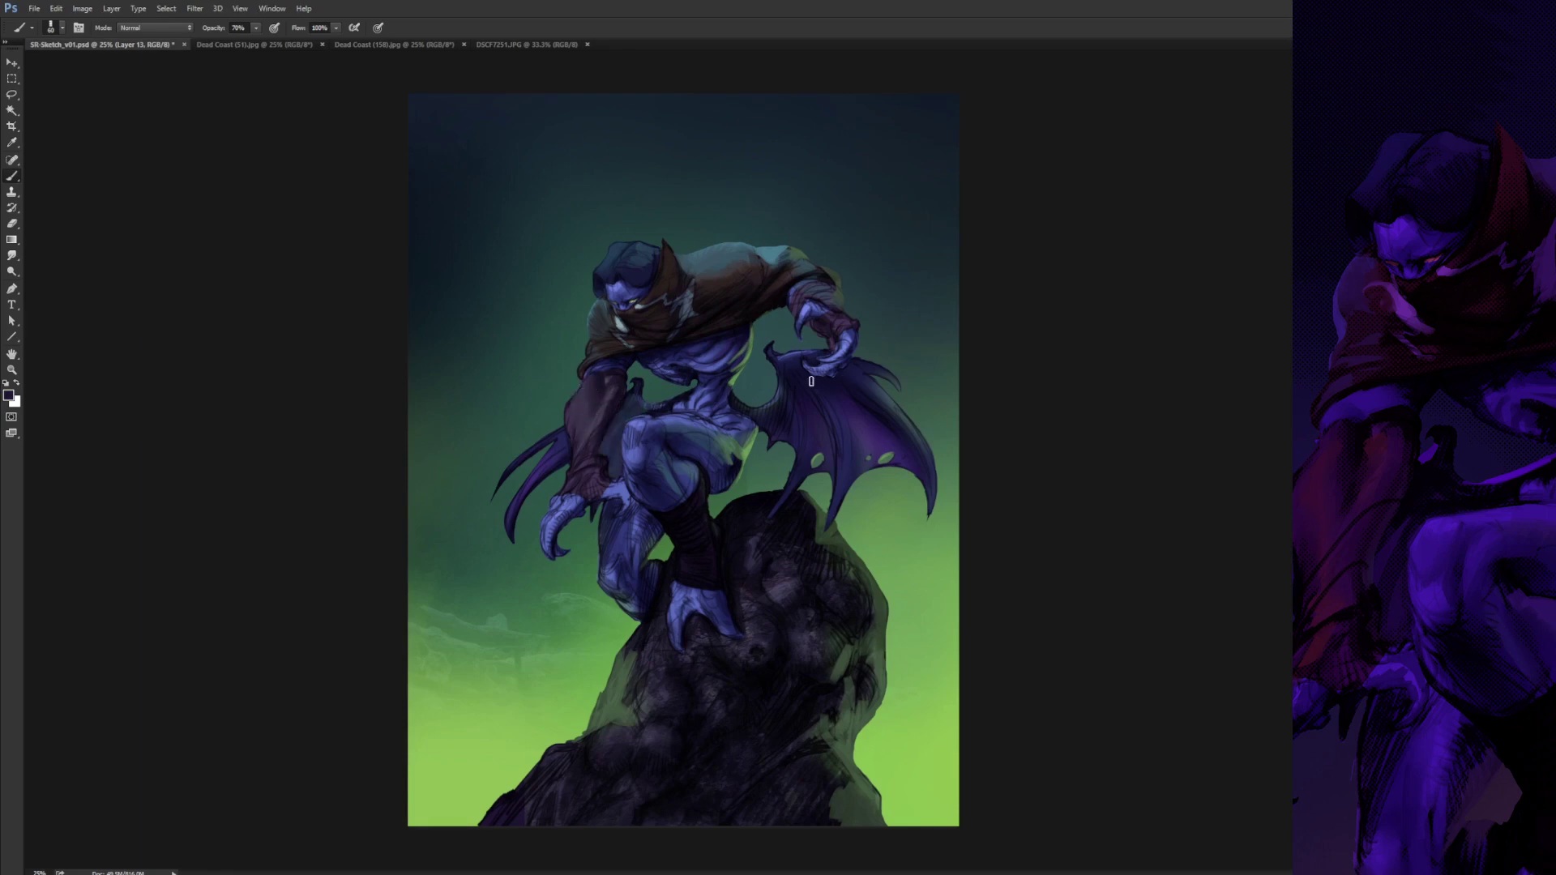
# - Paint over the remaining line work on the hip, clawed hands and head with sampled purples and blues
pyautogui.keyDown('alt'); pyautogui.click(734, 466); pyautogui.keyUp('alt')
pyautogui.keyDown('alt'); pyautogui.click(638, 390); pyautogui.keyUp('alt')
pyautogui.keyDown('alt'); pyautogui.click(556, 515); pyautogui.keyUp('alt')
pyautogui.keyDown('alt'); pyautogui.click(594, 470); pyautogui.keyUp('alt')
pyautogui.keyDown('alt'); pyautogui.click(812, 309); pyautogui.keyUp('alt')
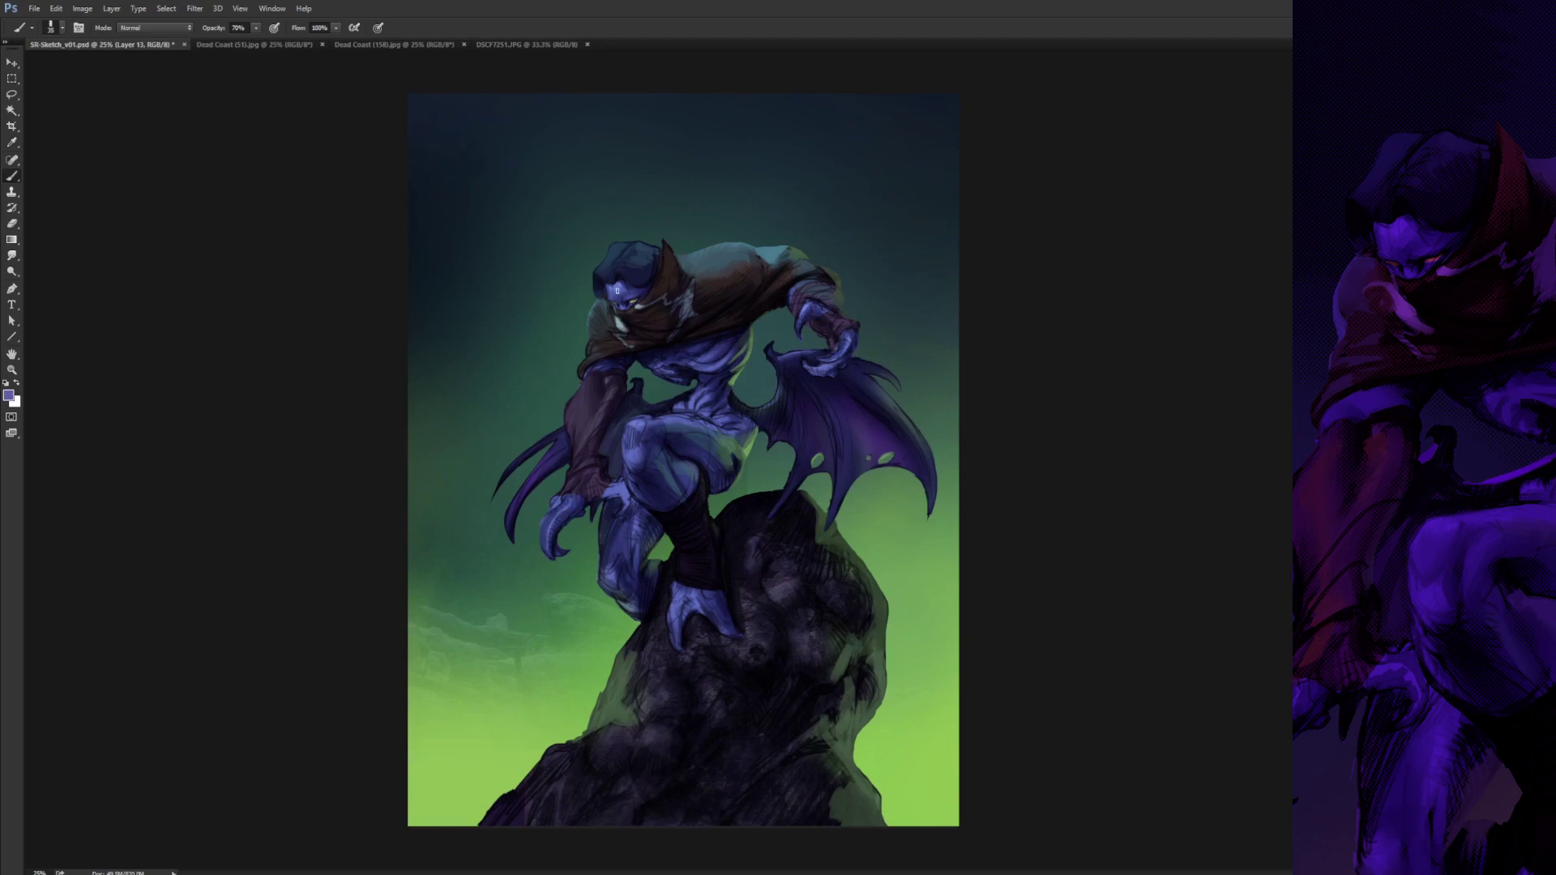
pyautogui.keyDown('alt'); pyautogui.click(651, 273); pyautogui.keyUp('alt')
pyautogui.keyDown('alt'); pyautogui.click(719, 257); pyautogui.keyUp('alt')
# - Repaint the cloak's shoulder below the face and smudge its edge smooth
pyautogui.moveTo(603, 313); pyautogui.dragTo(597, 327)
pyautogui.moveTo(597, 302); pyautogui.dragTo(595, 319)
pyautogui.press('r')
pyautogui.press('b')
# - Paint brighter purple along the folded wing behind the lowered arm and refine the claw beside it
pyautogui.moveTo(591, 454); pyautogui.dragTo(579, 467)
pyautogui.keyDown('alt'); pyautogui.click(559, 551); pyautogui.keyUp('alt')
pyautogui.keyDown('alt'); pyautogui.click(776, 396); pyautogui.keyUp('alt')
pyautogui.keyDown('alt'); pyautogui.click(785, 393); pyautogui.keyUp('alt')
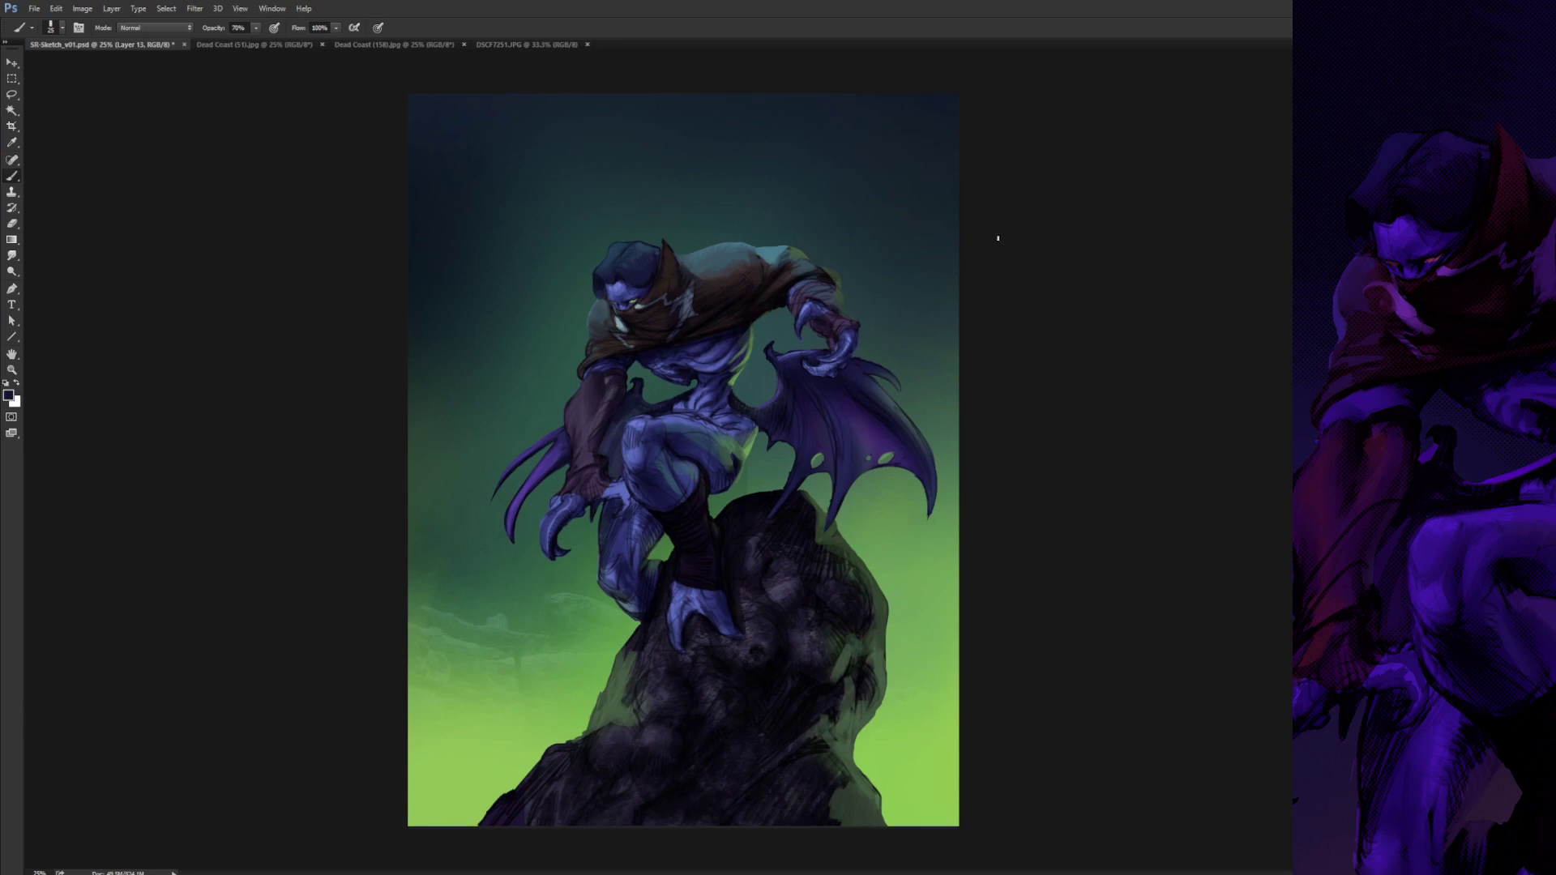
pyautogui.keyDown('alt'); pyautogui.click(734, 416); pyautogui.keyUp('alt')
pyautogui.keyDown('alt'); pyautogui.click(670, 250); pyautogui.keyUp('alt')
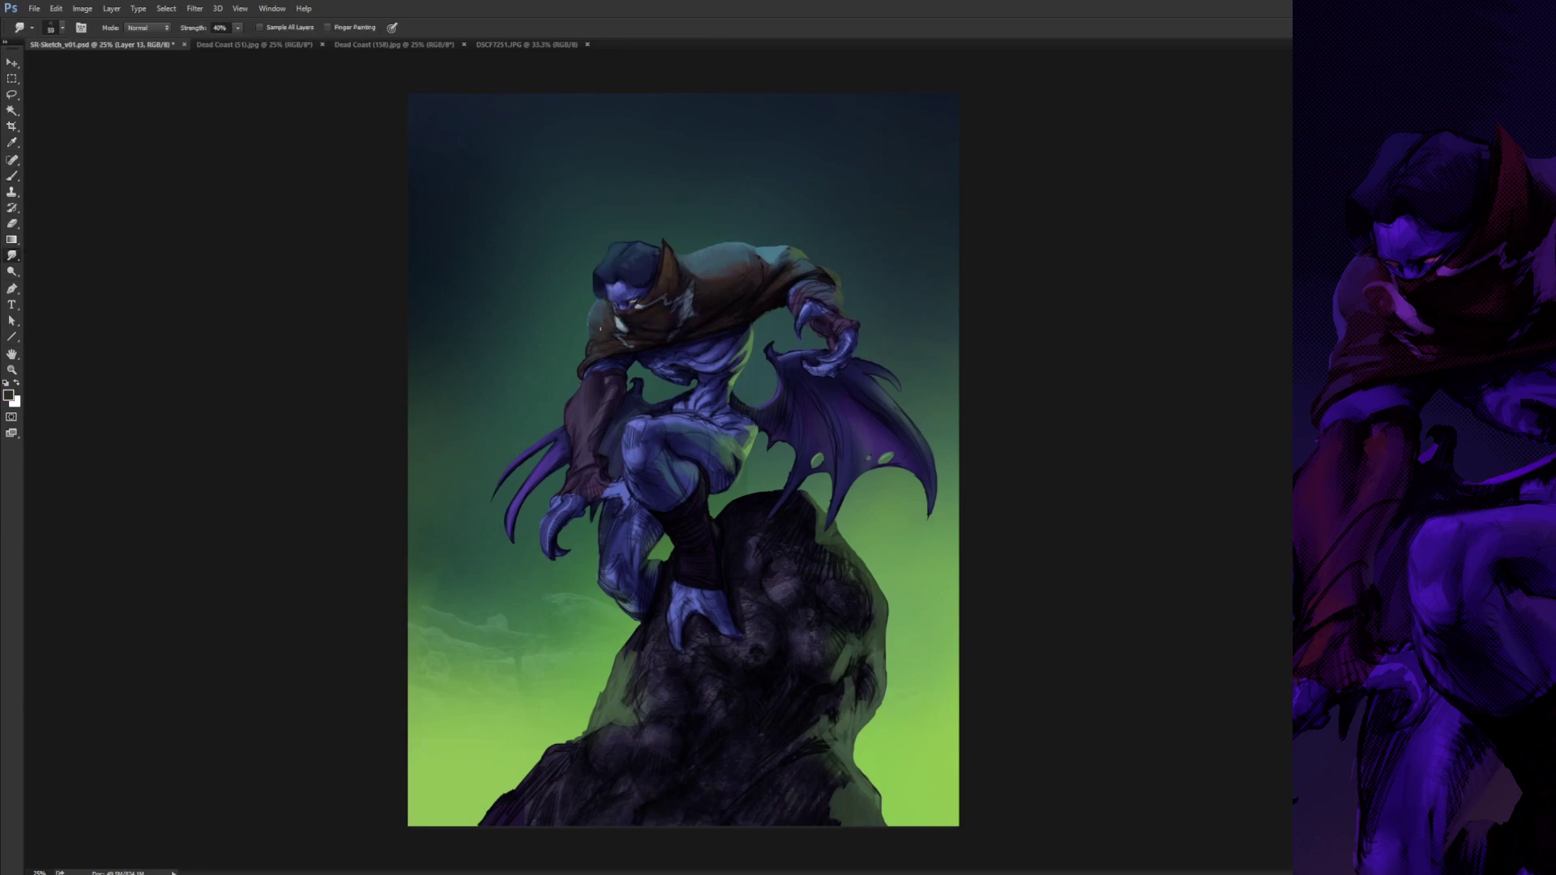
# - Soften the cloak's shoulder edge and paint sampled blues over the raised thigh and knee with a larger brush
pyautogui.keyDown('alt'); pyautogui.click(590, 336); pyautogui.keyUp('alt')
pyautogui.keyDown('alt'); pyautogui.click(592, 349); pyautogui.keyUp('alt')
pyautogui.keyDown('alt'); pyautogui.click(746, 460); pyautogui.keyUp('alt')
pyautogui.keyDown('alt'); pyautogui.click(733, 464); pyautogui.keyUp('alt')
pyautogui.keyDown('alt'); pyautogui.click(695, 438); pyautogui.keyUp('alt')
pyautogui.press(']')
pyautogui.press(']')
pyautogui.press(']')
pyautogui.press(']')
pyautogui.press(']')
pyautogui.moveTo(673, 456)
pyautogui.mouseDown()
pyautogui.moveTo(695, 468)
pyautogui.moveTo(684, 488)
pyautogui.mouseUp()
# - Model the raised knee and top of the thigh with sampled light and dark blues, covering the sketch lines
pyautogui.keyDown('alt'); pyautogui.click(637, 448); pyautogui.keyUp('alt')
pyautogui.keyDown('alt'); pyautogui.click(633, 436); pyautogui.keyUp('alt')
pyautogui.keyDown('alt'); pyautogui.click(658, 435); pyautogui.keyUp('alt')
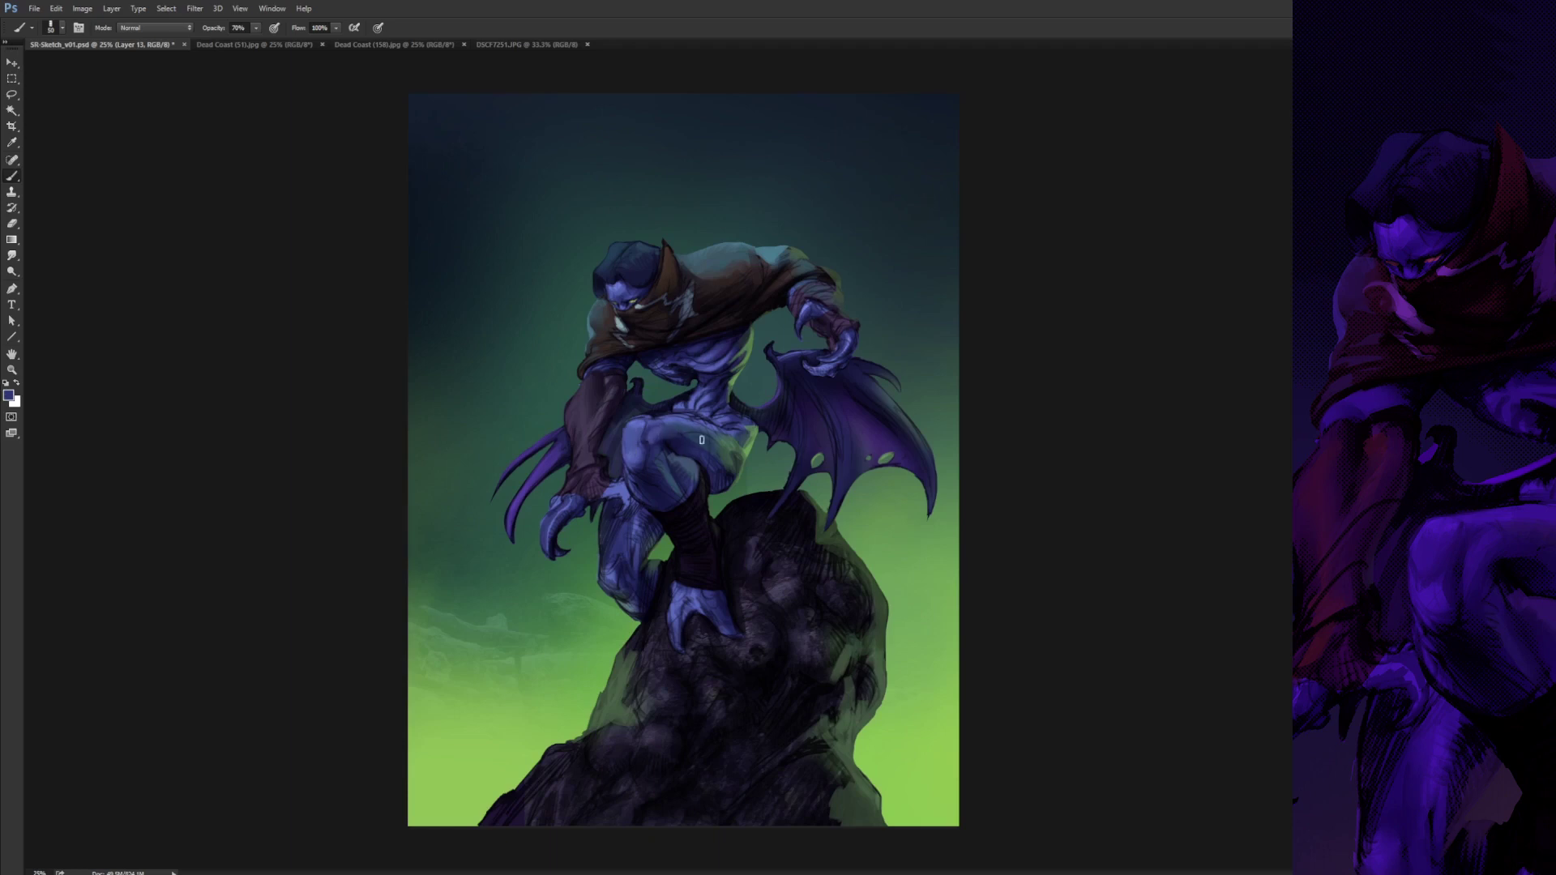
pyautogui.keyDown('alt'); pyautogui.click(640, 431); pyautogui.keyUp('alt')
pyautogui.keyDown('alt'); pyautogui.click(671, 419); pyautogui.keyUp('alt')
pyautogui.keyDown('alt'); pyautogui.click(647, 461); pyautogui.keyUp('alt')
pyautogui.keyDown('alt'); pyautogui.click(658, 410); pyautogui.keyUp('alt')
pyautogui.keyDown('alt'); pyautogui.click(661, 411); pyautogui.keyUp('alt')
pyautogui.keyDown('alt'); pyautogui.click(671, 418); pyautogui.keyUp('alt')
pyautogui.keyDown('alt'); pyautogui.click(634, 420); pyautogui.keyUp('alt')
# - Paint sampled tones over the pointed collar and the lower abdomen where it meets the thigh
pyautogui.keyDown('alt'); pyautogui.click(669, 254); pyautogui.keyUp('alt')
pyautogui.keyDown('alt'); pyautogui.click(704, 392); pyautogui.keyUp('alt')
pyautogui.keyDown('alt'); pyautogui.click(681, 414); pyautogui.keyUp('alt')
pyautogui.moveTo(688, 418)
pyautogui.mouseDown()
pyautogui.moveTo(721, 425)
pyautogui.moveTo(718, 412)
pyautogui.mouseUp()
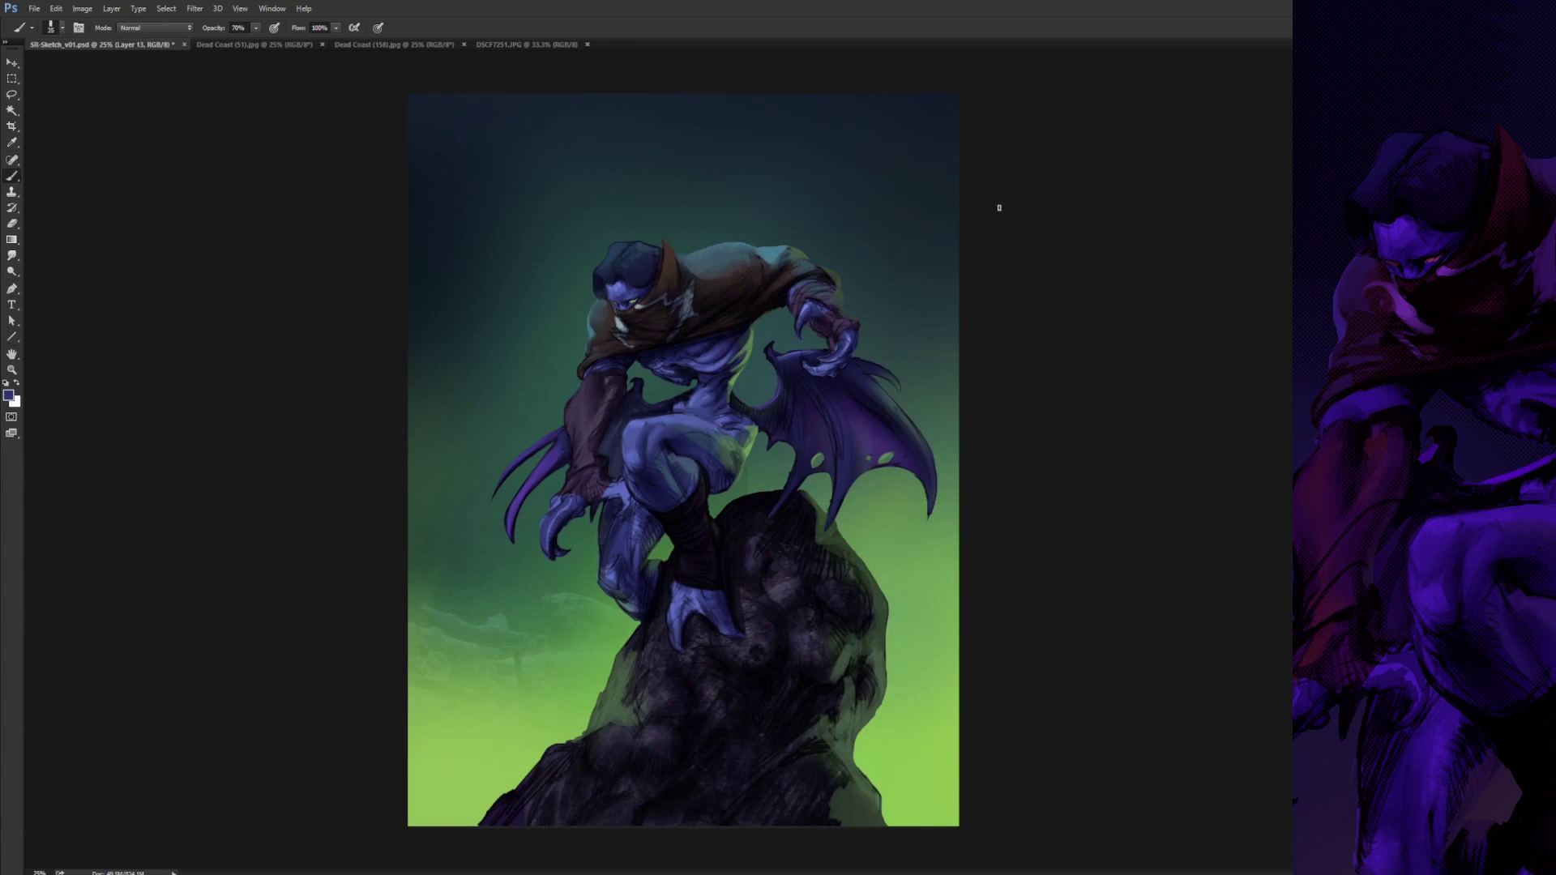
# - Repaint the lower leg with sampled blue and warm both sleeves with brown strokes
pyautogui.keyDown('alt'); pyautogui.click(631, 530); pyautogui.keyUp('alt')
pyautogui.moveTo(623, 563)
pyautogui.mouseDown()
pyautogui.moveTo(638, 510)
pyautogui.moveTo(582, 456)
pyautogui.mouseUp()
pyautogui.keyDown('alt'); pyautogui.click(586, 422); pyautogui.keyUp('alt')
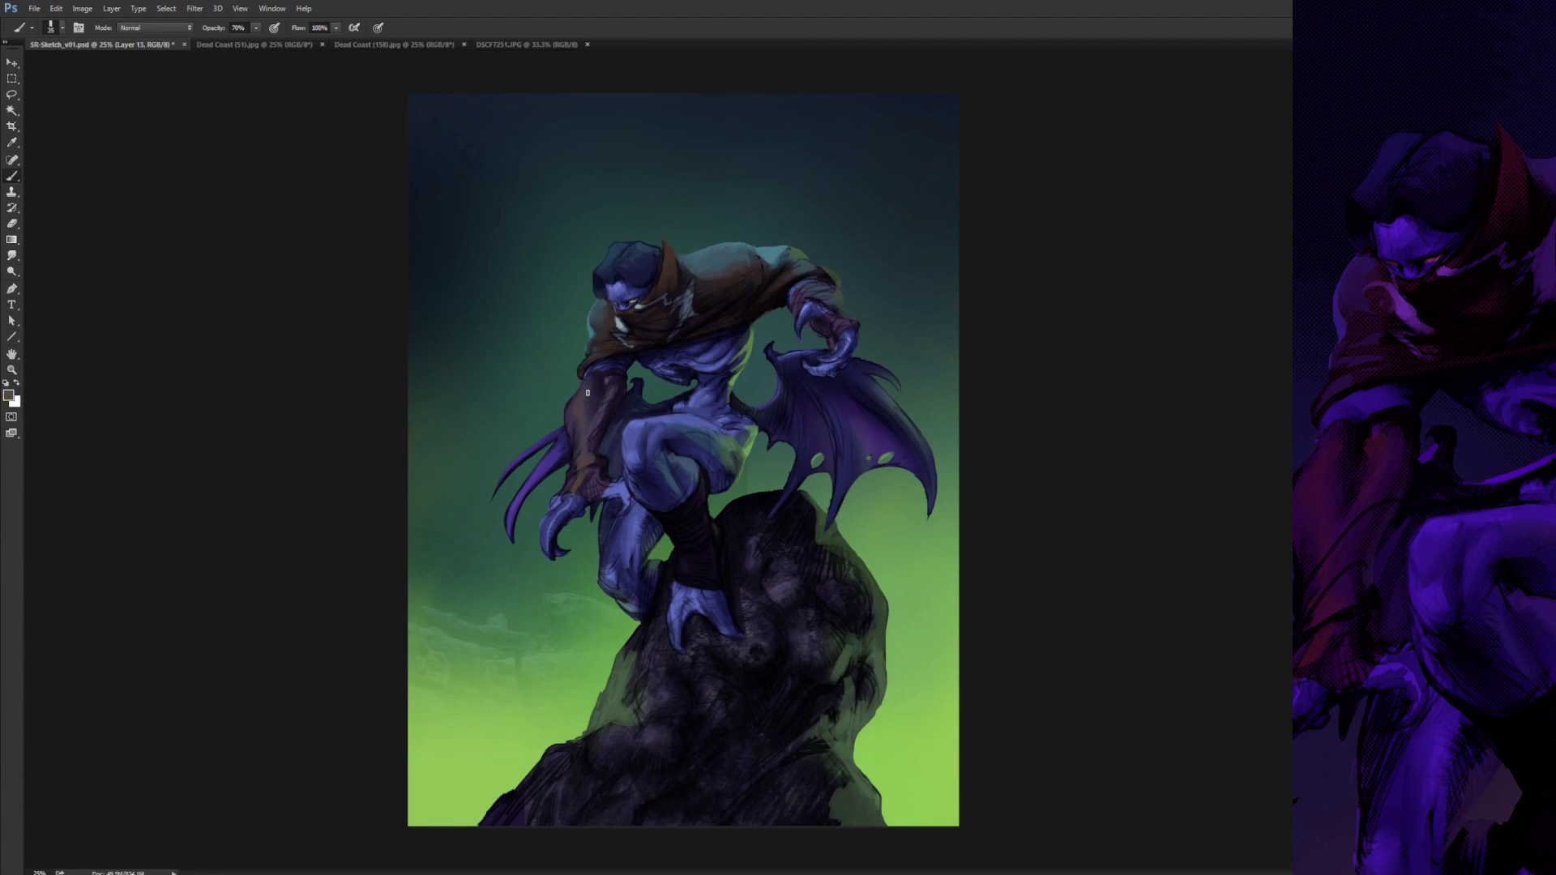
pyautogui.moveTo(816, 285); pyautogui.dragTo(800, 299)
pyautogui.moveTo(830, 322); pyautogui.dragTo(844, 330)
pyautogui.moveTo(618, 384); pyautogui.dragTo(612, 407)
pyautogui.keyDown('alt'); pyautogui.click(590, 429); pyautogui.keyUp('alt')
# - Shade the outer thigh, hip and abdomen with sampled blues, reducing the brush size for finer strokes
pyautogui.keyDown('alt'); pyautogui.click(697, 435); pyautogui.keyUp('alt')
pyautogui.keyDown('alt'); pyautogui.click(708, 427); pyautogui.keyUp('alt')
pyautogui.moveTo(709, 434); pyautogui.dragTo(722, 459)
pyautogui.keyDown('alt'); pyautogui.click(715, 443); pyautogui.keyUp('alt')
pyautogui.keyDown('alt'); pyautogui.click(725, 461); pyautogui.keyUp('alt')
pyautogui.keyDown('alt'); pyautogui.click(687, 414); pyautogui.keyUp('alt')
pyautogui.press('[')
pyautogui.keyDown('alt'); pyautogui.click(698, 369); pyautogui.keyUp('alt')
# - Paint sampled purples over the large wing's membrane between its bones to smooth the folds
pyautogui.keyDown('alt'); pyautogui.click(816, 397); pyautogui.keyUp('alt')
pyautogui.moveTo(836, 435); pyautogui.dragTo(833, 490)
pyautogui.keyDown('alt'); pyautogui.click(808, 419); pyautogui.keyUp('alt')
pyautogui.moveTo(793, 438)
pyautogui.mouseDown()
pyautogui.moveTo(787, 407)
pyautogui.moveTo(786, 426)
pyautogui.mouseUp()
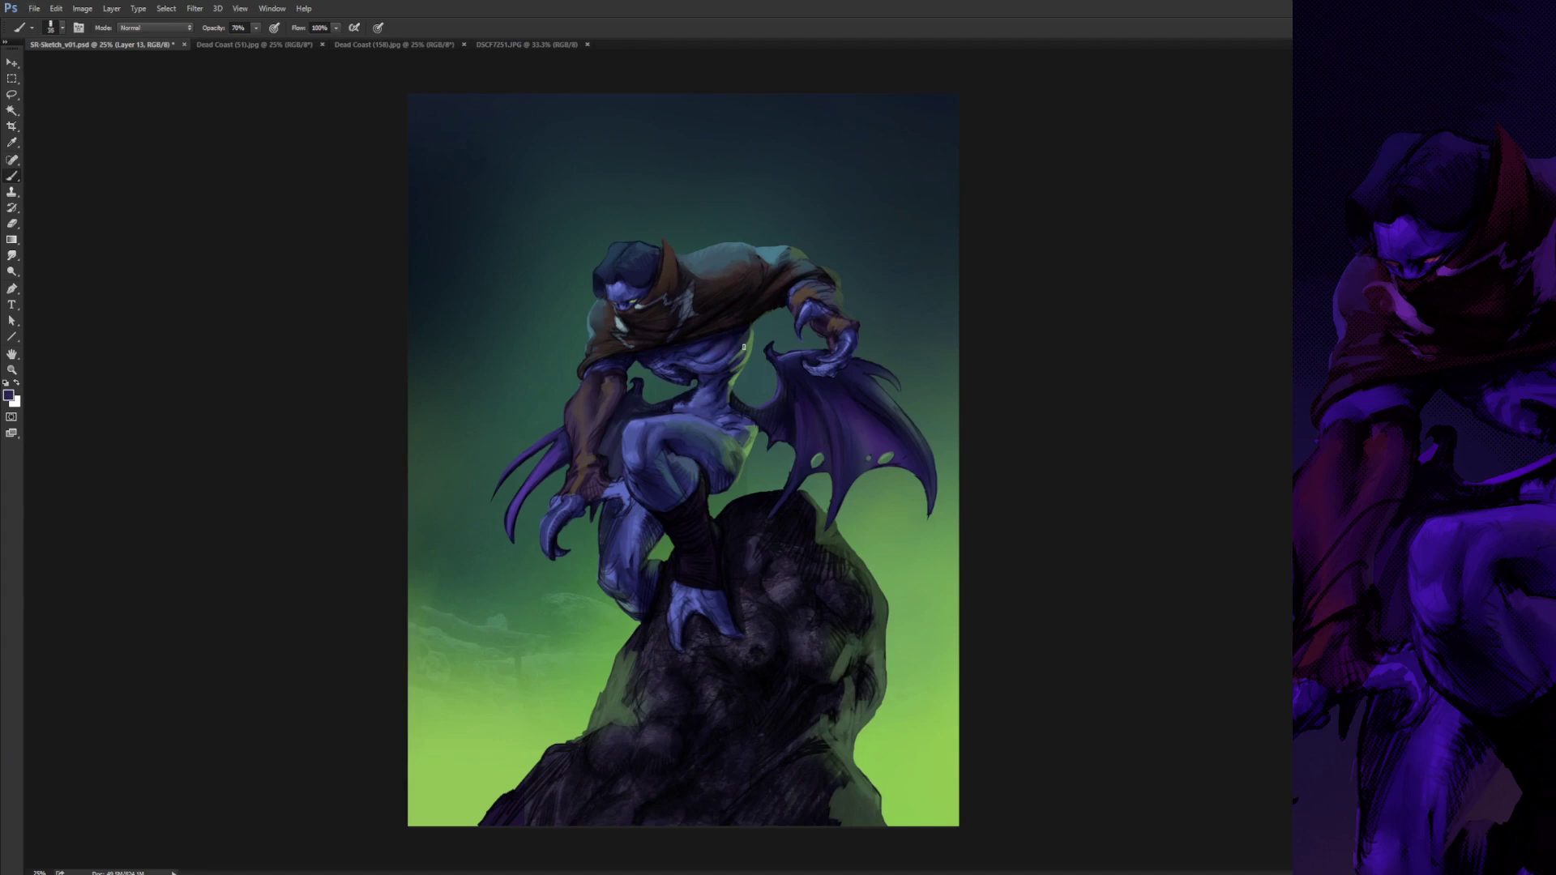
# - Paint sampled blues over the chest and ribs to define the torso under the cloak
pyautogui.keyDown('alt'); pyautogui.click(707, 388); pyautogui.keyUp('alt')
pyautogui.keyDown('alt'); pyautogui.click(674, 375); pyautogui.keyUp('alt')
pyautogui.moveTo(656, 371)
pyautogui.mouseDown()
pyautogui.moveTo(675, 379)
pyautogui.moveTo(692, 359)
pyautogui.mouseUp()
pyautogui.keyDown('alt'); pyautogui.click(707, 353); pyautogui.keyUp('alt')
pyautogui.keyDown('alt'); pyautogui.click(664, 372); pyautogui.keyUp('alt')
# - Refine the scarf and cloak folds with sampled browns and darks, smudging the transitions
pyautogui.keyDown('alt'); pyautogui.click(683, 308); pyautogui.keyUp('alt')
pyautogui.keyDown('alt'); pyautogui.click(685, 322); pyautogui.keyUp('alt')
pyautogui.moveTo(693, 285)
pyautogui.mouseDown()
pyautogui.moveTo(691, 310)
pyautogui.moveTo(657, 322)
pyautogui.mouseUp()
pyautogui.keyDown('alt'); pyautogui.click(674, 316); pyautogui.keyUp('alt')
pyautogui.press('r')
pyautogui.press('b')
pyautogui.keyDown('alt'); pyautogui.click(736, 280); pyautogui.keyUp('alt')
pyautogui.moveTo(738, 316); pyautogui.dragTo(763, 293)
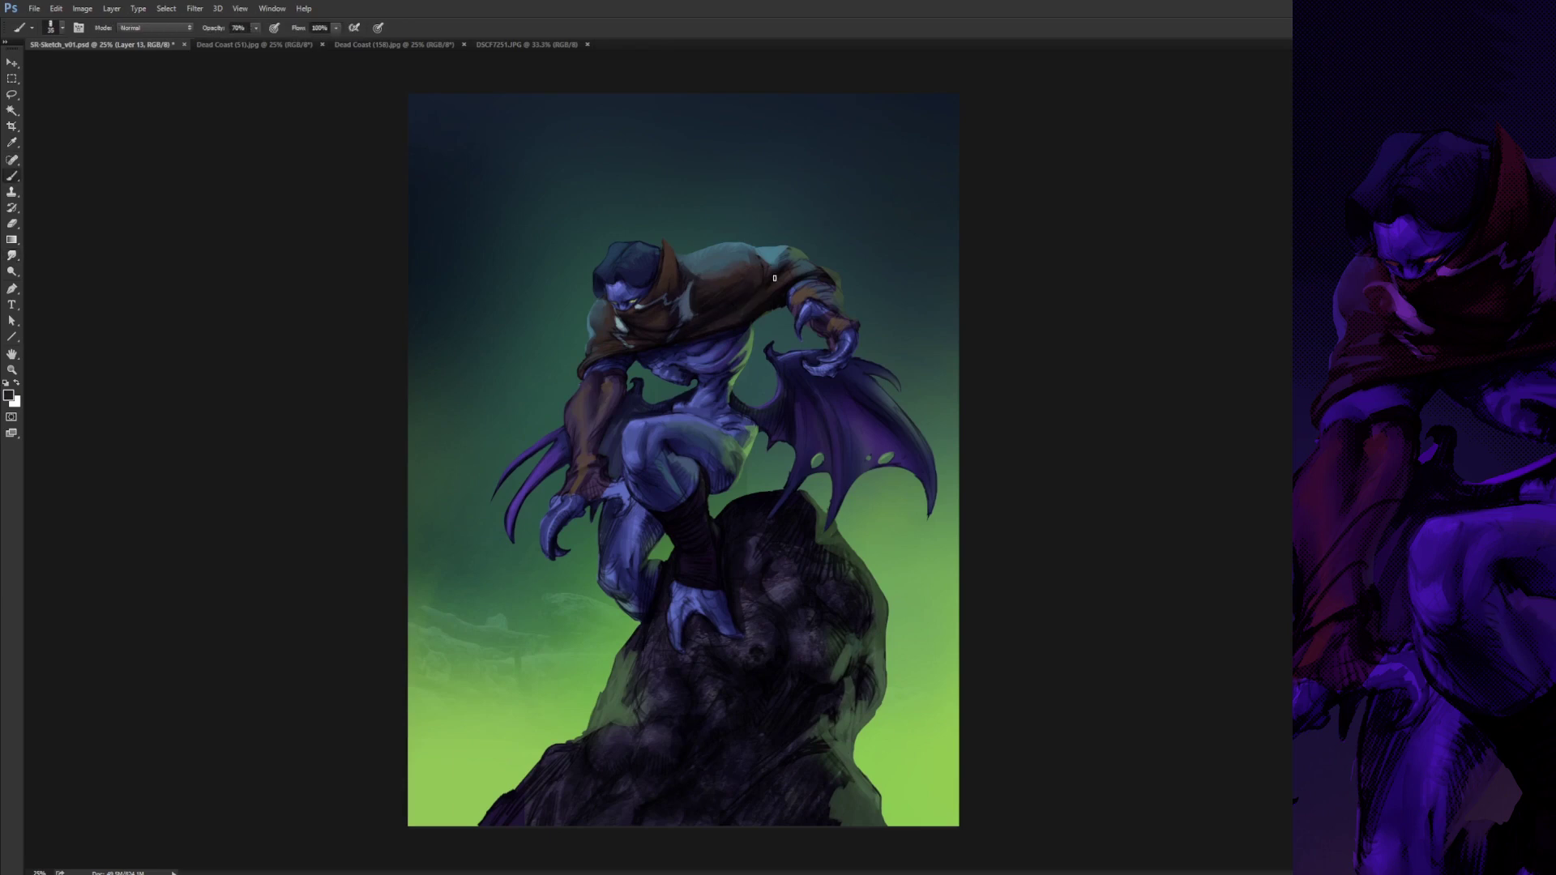
# - Smudge the upper arm and chest under the cloak, and paint green rim light along both wings' lower edges
pyautogui.keyDown('alt'); pyautogui.click(600, 369); pyautogui.keyUp('alt')
pyautogui.press('r')
pyautogui.moveTo(599, 369)
pyautogui.mouseDown()
pyautogui.moveTo(774, 276)
pyautogui.moveTo(797, 286)
pyautogui.moveTo(663, 377)
pyautogui.mouseUp()
pyautogui.press('b')
pyautogui.keyDown('alt'); pyautogui.click(757, 440); pyautogui.keyUp('alt')
pyautogui.moveTo(820, 474); pyautogui.dragTo(872, 475)
pyautogui.moveTo(521, 535); pyautogui.dragTo(495, 476)
# - Darken the inner edge of the lowered arm's sleeve and refine its cuff with sampled colours
pyautogui.keyDown('alt'); pyautogui.click(590, 473); pyautogui.keyUp('alt')
pyautogui.keyDown('alt'); pyautogui.click(580, 484); pyautogui.keyUp('alt')
pyautogui.keyDown('alt'); pyautogui.click(609, 441); pyautogui.keyUp('alt')
pyautogui.moveTo(608, 413); pyautogui.dragTo(602, 452)
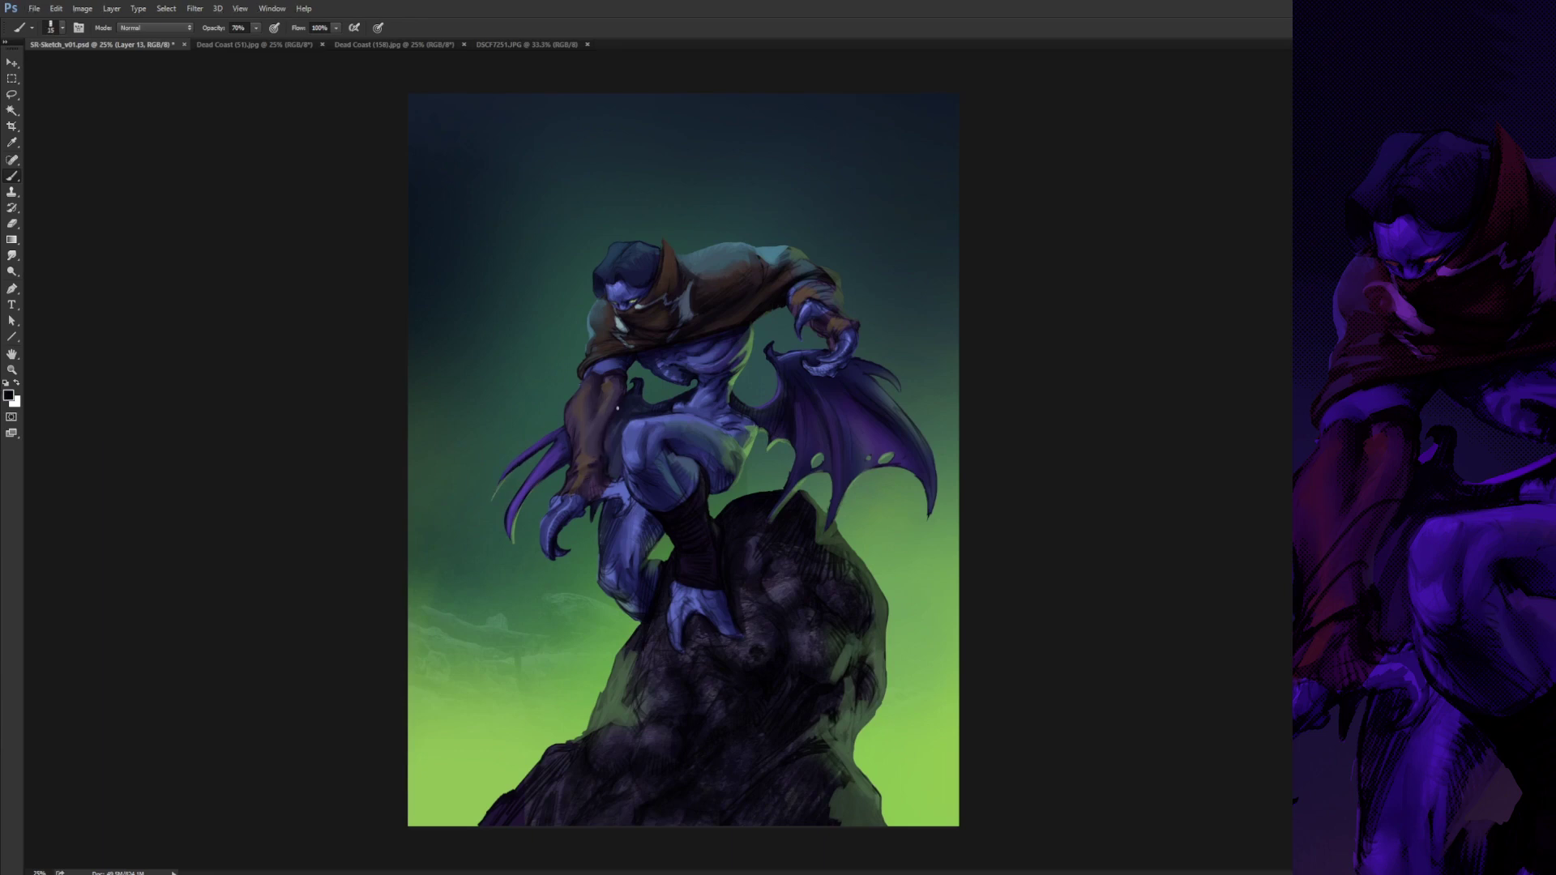
# - Add sampled dark and blue strokes to the chest in the cloak's shadow
pyautogui.keyDown('alt'); pyautogui.click(668, 370); pyautogui.keyUp('alt')
pyautogui.keyDown('alt'); pyautogui.click(676, 372); pyautogui.keyUp('alt')
pyautogui.keyDown('alt'); pyautogui.click(685, 356); pyautogui.keyUp('alt')
pyautogui.moveTo(673, 359); pyautogui.dragTo(693, 348)
# - Toggle the new paint layer's visibility repeatedly to compare the figure before and after the overpainting
pyautogui.hotkey('ctrl', ',')
pyautogui.hotkey('ctrl', ',')
pyautogui.hotkey('ctrl', ',')
pyautogui.hotkey('ctrl', ',')
pyautogui.hotkey('ctrl', ',')
pyautogui.hotkey('ctrl', ',')
pyautogui.hotkey('ctrl', ',')
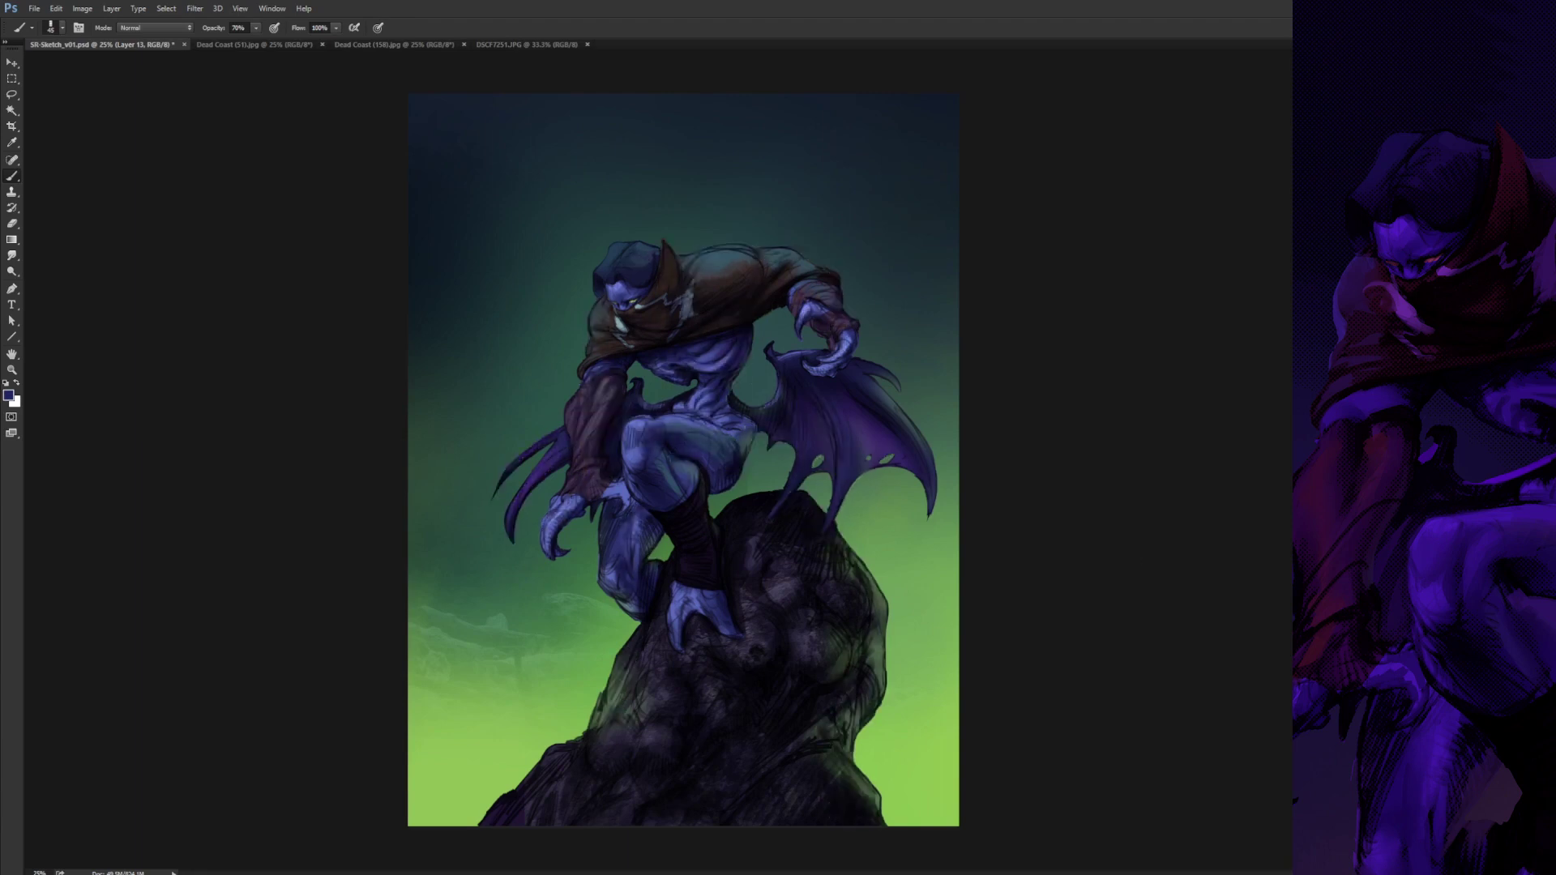
pyautogui.hotkey('ctrl', ',')
# - Duplicate the painting's layer group and delete the copy
pyautogui.hotkey('ctrl', 'j')
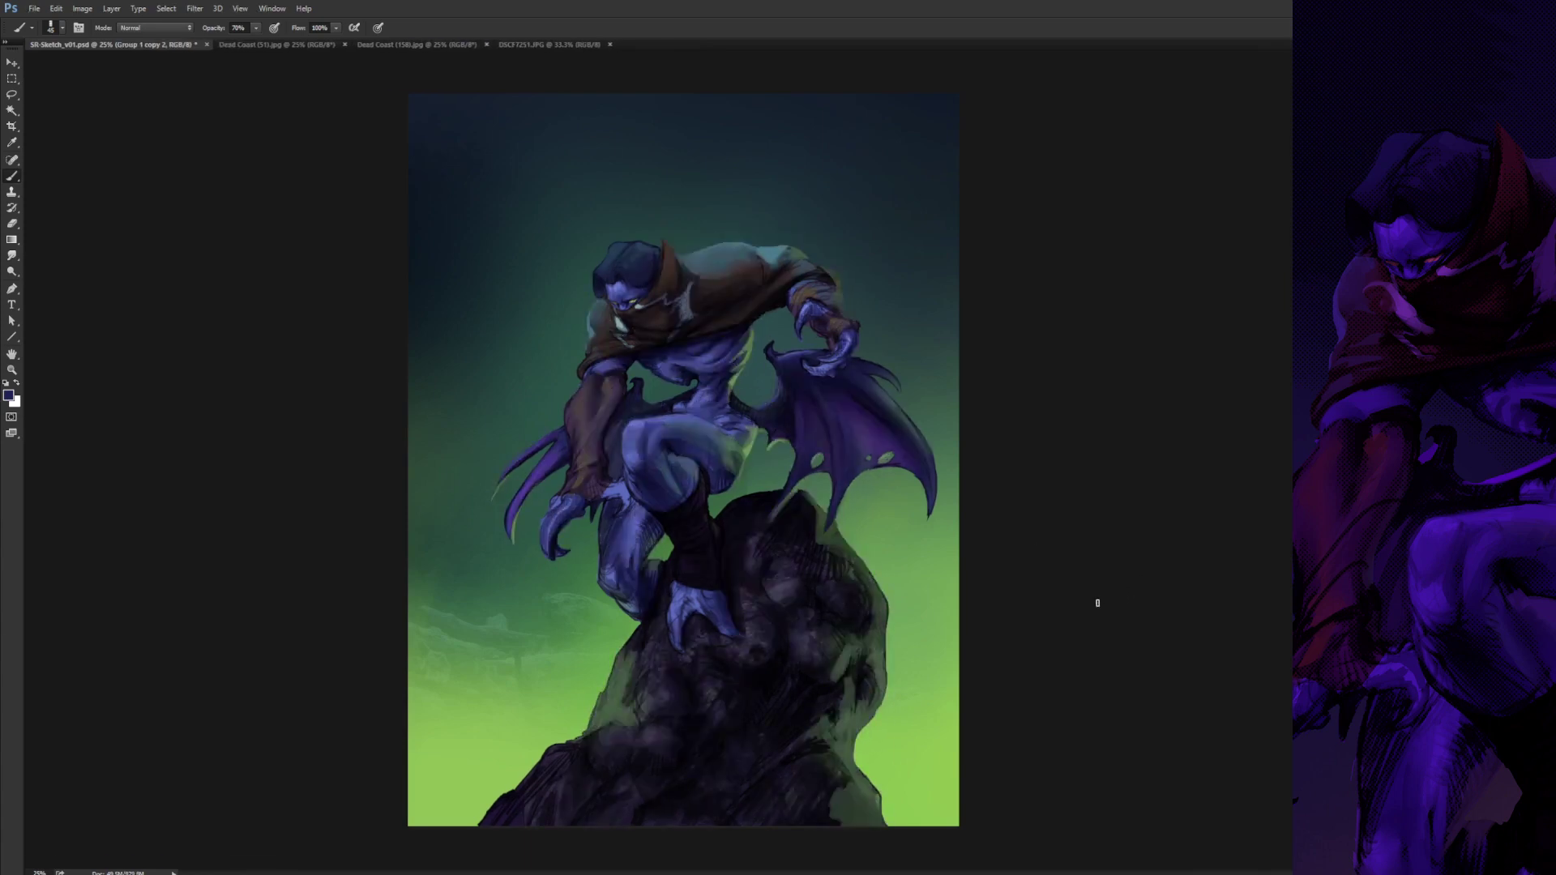
pyautogui.press('Delete')
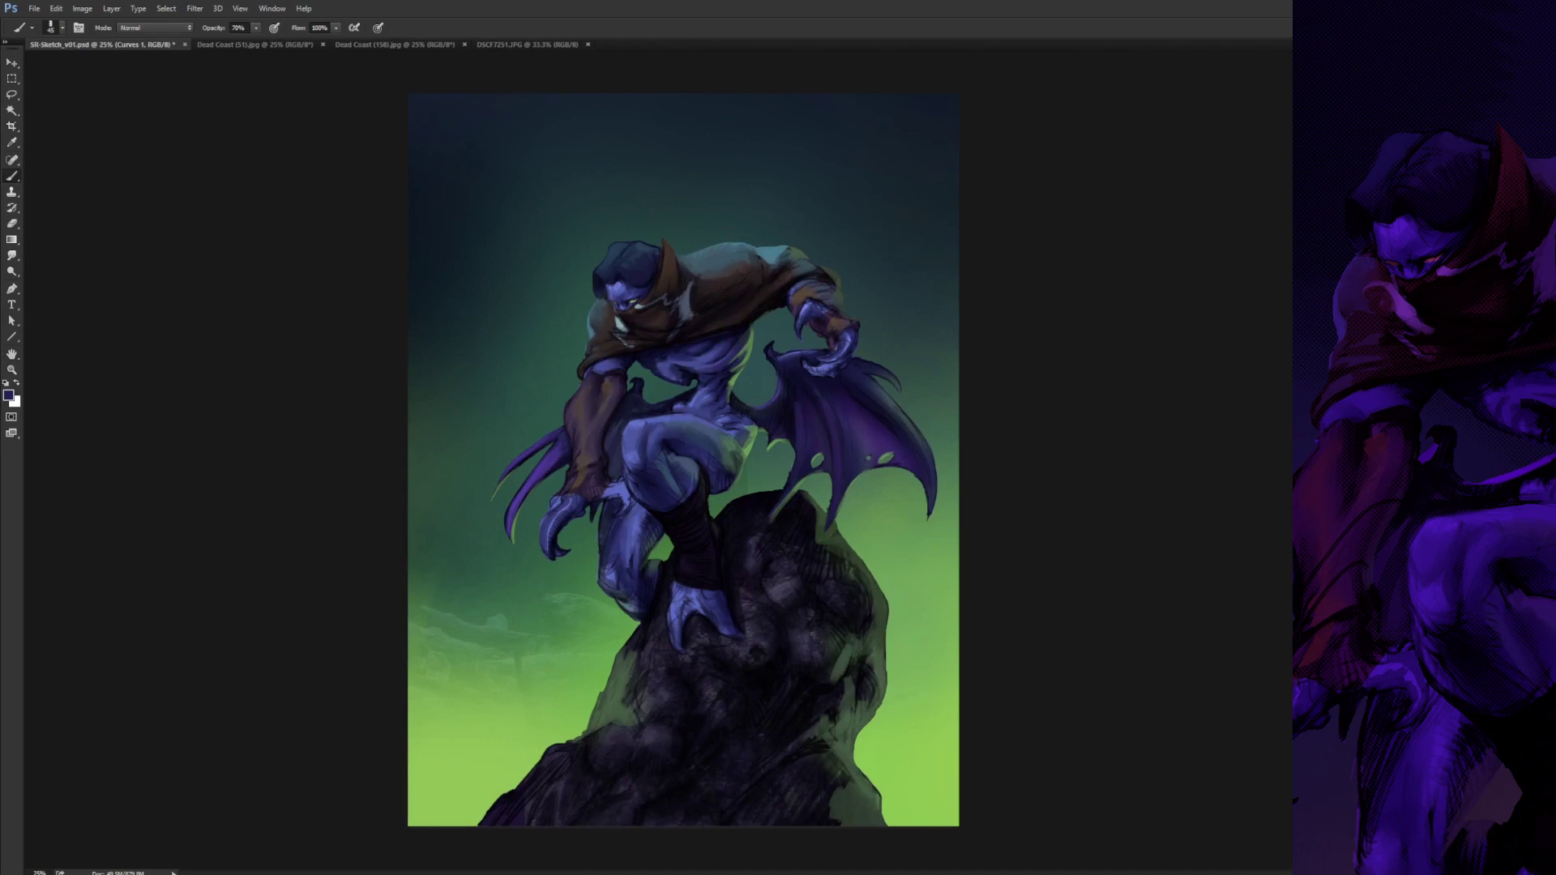
# - Mirror the canvas to check the composition at a reduced size, and restore its original orientation
pyautogui.hotkey('ctrl', 'shift', 'h')
pyautogui.click(1338, 480)
pyautogui.hotkey('ctrl', '-')
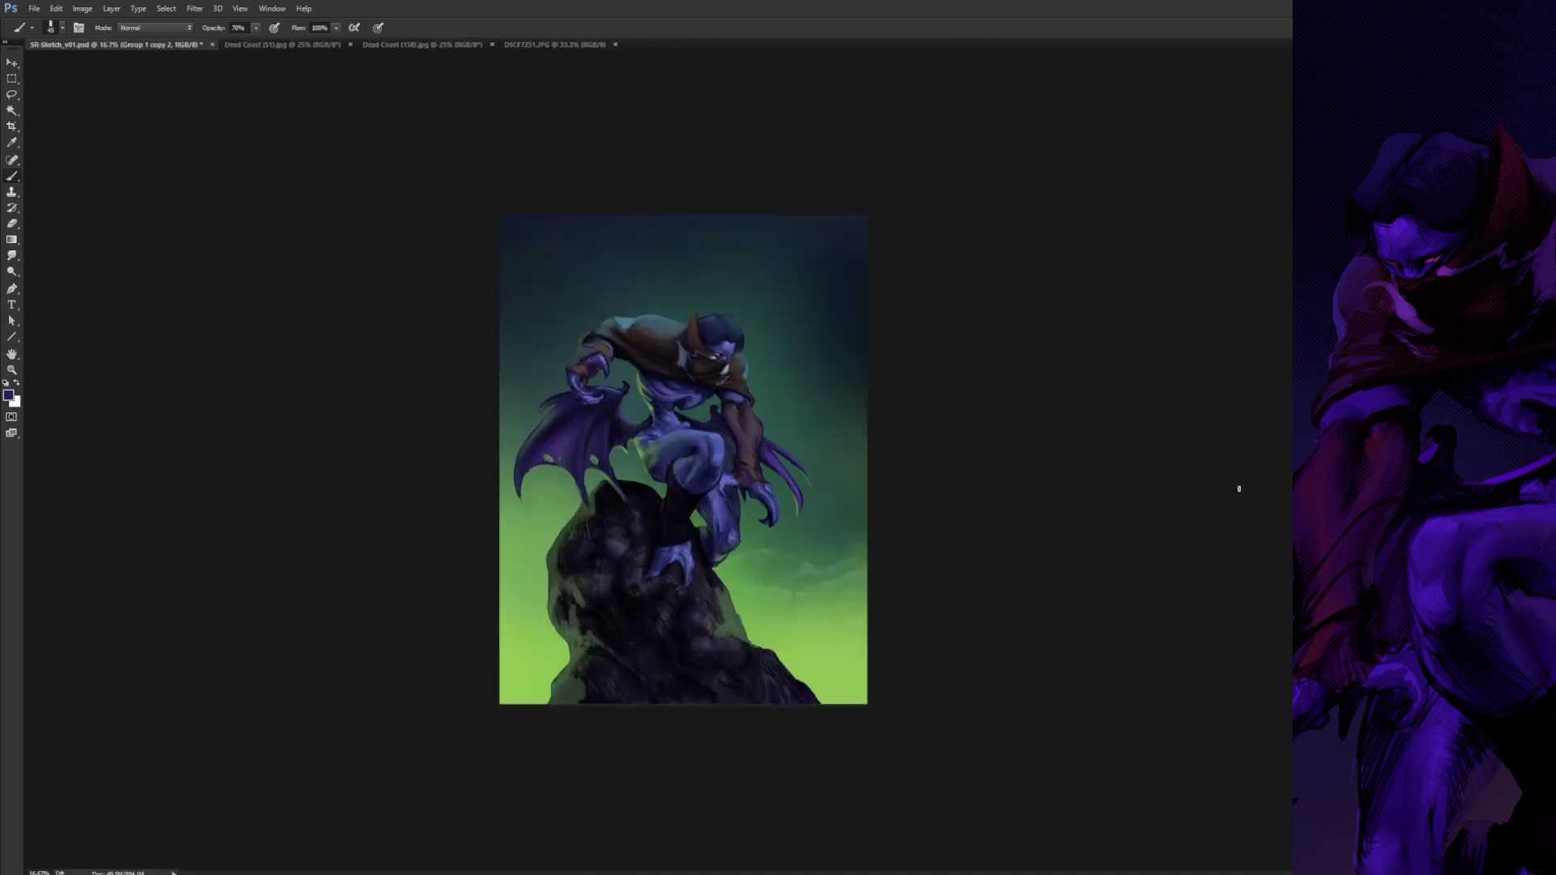
pyautogui.hotkey('ctrl', '+')
pyautogui.hotkey('ctrl', '+')
pyautogui.hotkey('ctrl', '+')
pyautogui.hotkey('ctrl', 'shift', 'h')
# - Clear a trial lasso selection and erase on Layer 4 around the large wing's lower edge near the rock
pyautogui.press('l')
pyautogui.moveTo(851, 488)
pyautogui.mouseDown()
pyautogui.moveTo(799, 480)
pyautogui.moveTo(820, 497)
pyautogui.mouseUp()
pyautogui.hotkey('ctrl', 'd')
pyautogui.moveTo(1167, 601)
pyautogui.mouseDown()
pyautogui.moveTo(1213, 420)
pyautogui.moveTo(1207, 367)
pyautogui.mouseUp()
pyautogui.moveTo(1198, 589); pyautogui.dragTo(1213, 368)
pyautogui.moveTo(1233, 490)
pyautogui.mouseDown()
pyautogui.moveTo(1167, 699)
pyautogui.moveTo(1144, 848)
pyautogui.mouseUp()
pyautogui.press('e')
pyautogui.moveTo(997, 489); pyautogui.dragTo(1056, 594)
pyautogui.hotkey('ctrl', '-')
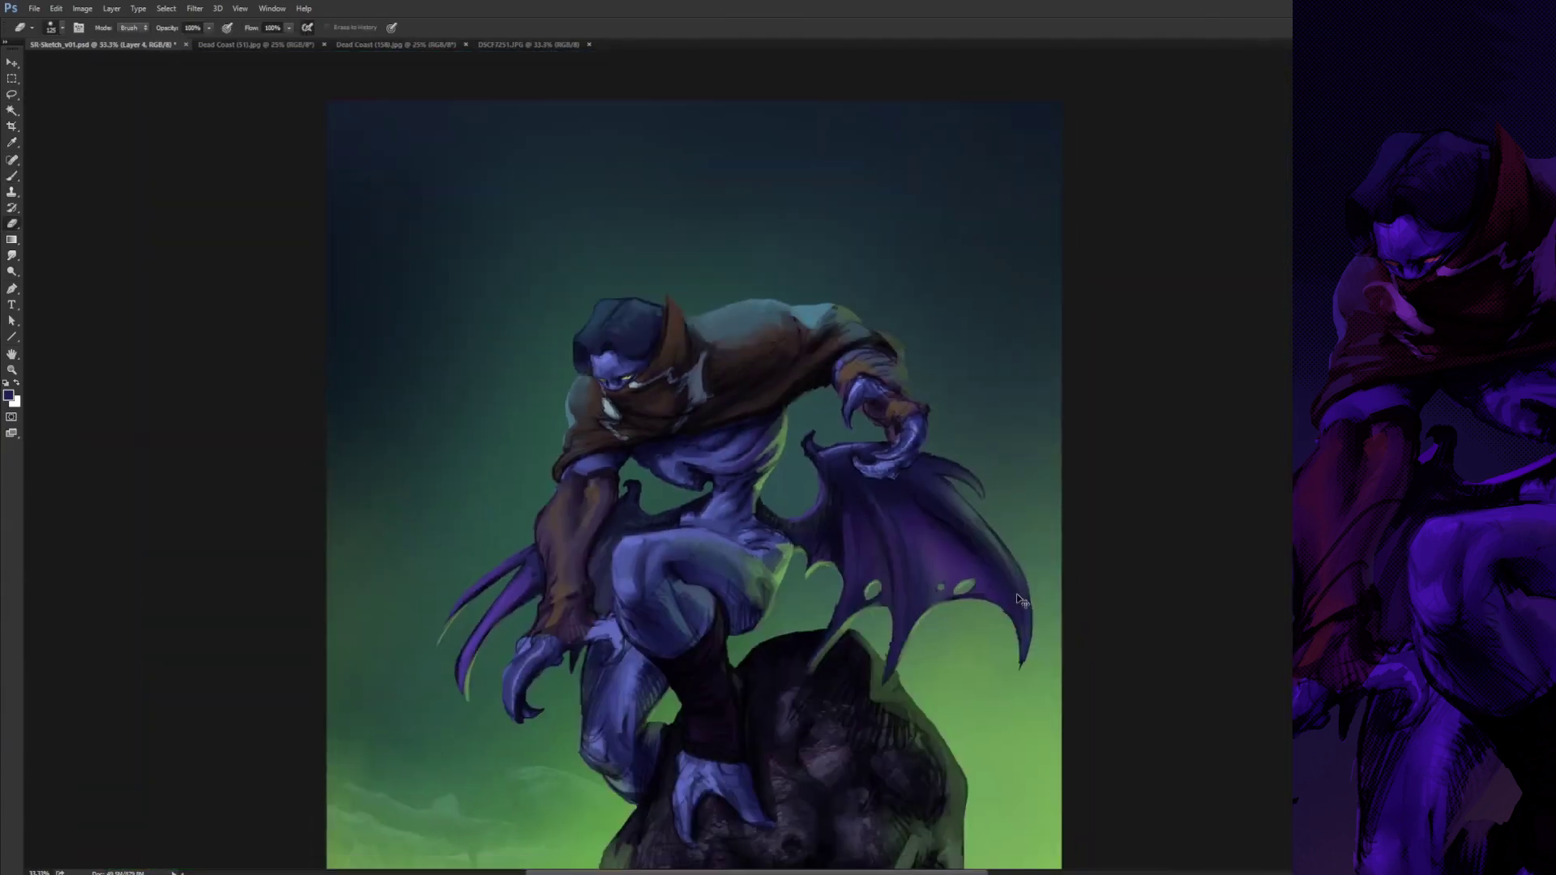
pyautogui.hotkey('ctrl', '-')
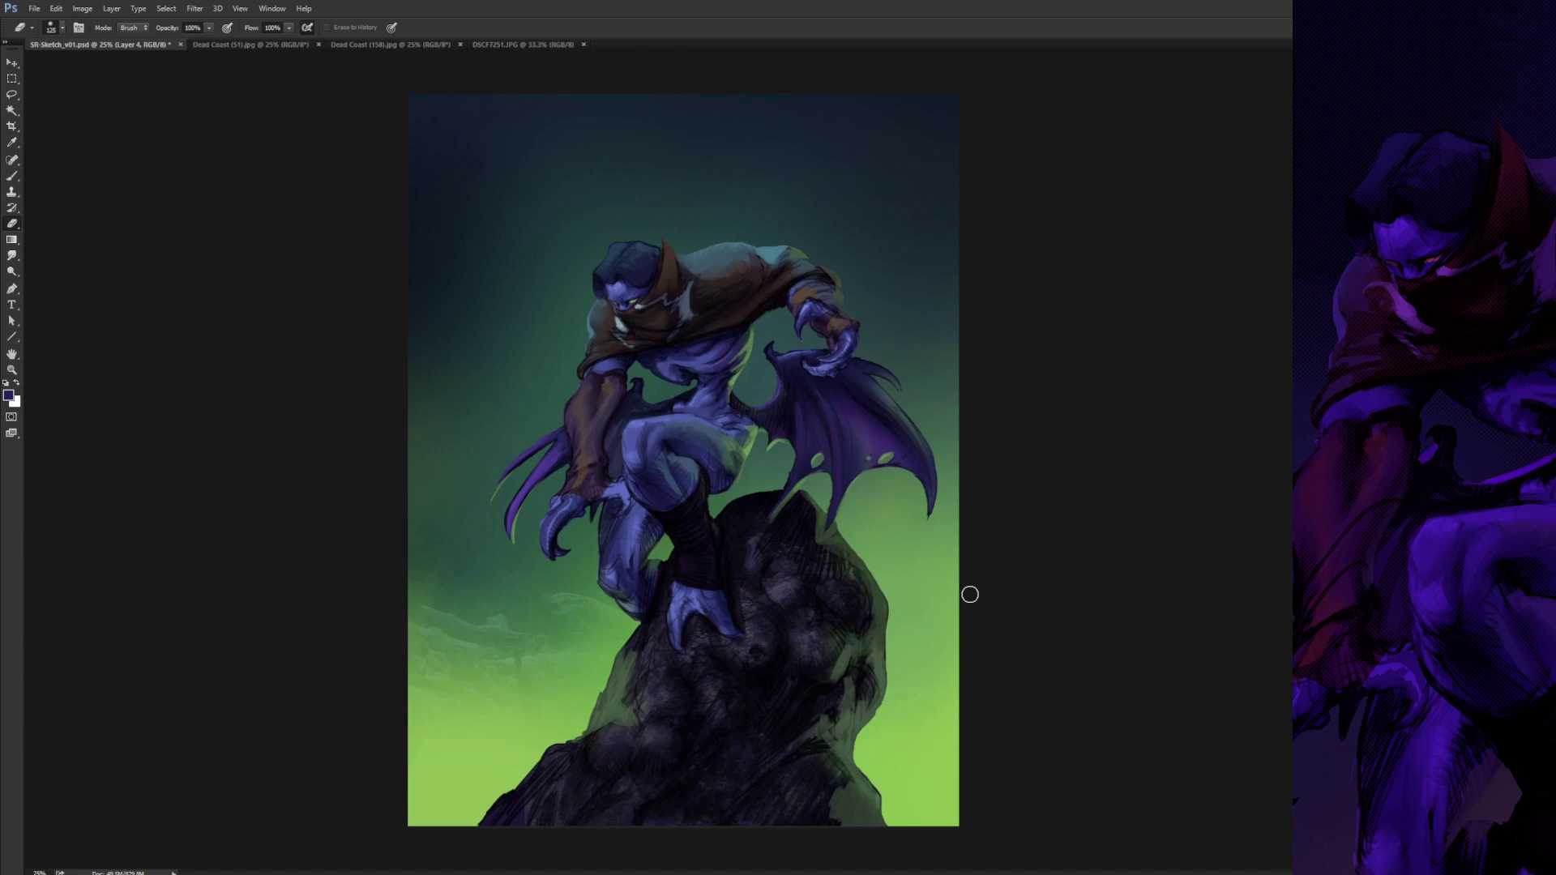
# - Copy a selected area of rock texture from the DSCF7251.JPG photo and paste it into the SR-Sketch painting
pyautogui.click(494, 43)
pyautogui.hotkey('shift', 'w')
pyautogui.moveTo(287, 447); pyautogui.dragTo(306, 535)
pyautogui.hotkey('ctrl', 'c')
pyautogui.click(164, 47)
pyautogui.hotkey('ctrl', 'v')
# - Transform the pasted rock texture and move it onto the lower part of the rock
pyautogui.hotkey('ctrl', 't')
pyautogui.moveTo(746, 421)
pyautogui.mouseDown()
pyautogui.moveTo(693, 697)
pyautogui.moveTo(782, 568)
pyautogui.mouseUp()
pyautogui.press('Return')
pyautogui.hotkey('ctrl', 't')
pyautogui.moveTo(697, 689); pyautogui.dragTo(728, 786)
pyautogui.press('Return')
# - Lasso the texture's lower edge to clean it up, clear the selection, and adjust the texture's Levels to match the rock
pyautogui.press('l')
pyautogui.moveTo(580, 808)
pyautogui.mouseDown()
pyautogui.moveTo(671, 715)
pyautogui.moveTo(691, 833)
pyautogui.mouseUp()
pyautogui.hotkey('ctrl', 'd')
pyautogui.hotkey('ctrl', 'l')
pyautogui.press('Return')
# - Enlarge the eraser and blend the pasted texture's edges into the lower rock
pyautogui.press('e')
pyautogui.press(']')
pyautogui.press(']')
pyautogui.press(']')
pyautogui.press(']')
pyautogui.press(']')
pyautogui.press(']')
pyautogui.press(']')
pyautogui.moveTo(704, 679); pyautogui.dragTo(778, 725)
pyautogui.moveTo(619, 758); pyautogui.dragTo(617, 798)
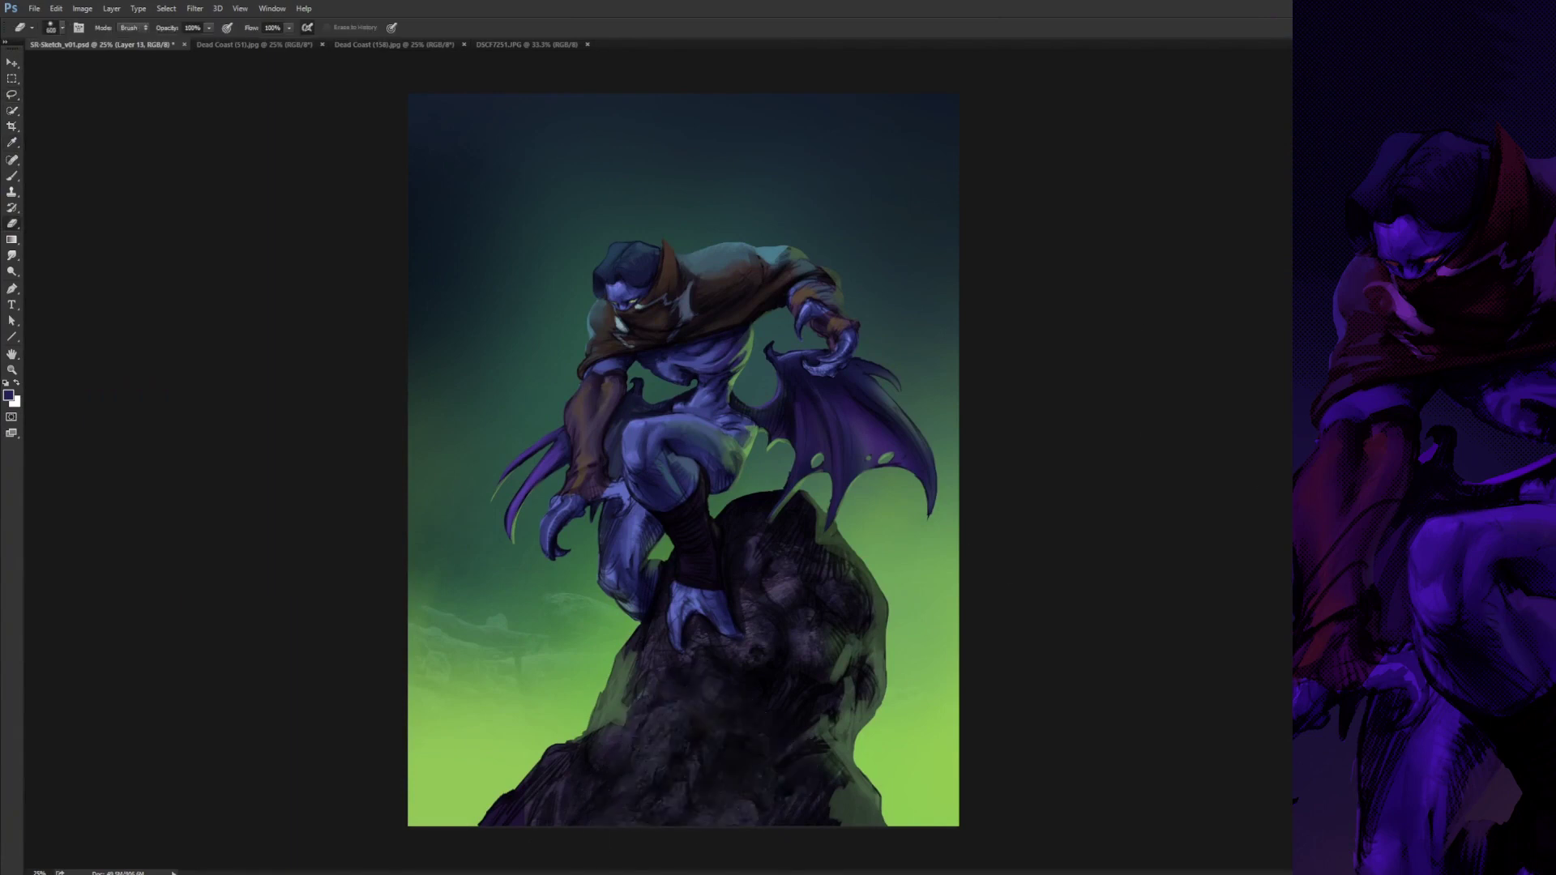
# - Lasso and copy a second piece of rock texture from the DSCF7277.JPG photo and paste it into the painting
pyautogui.press('l')
pyautogui.moveTo(527, 462); pyautogui.dragTo(561, 536)
pyautogui.hotkey('ctrl', 'c')
pyautogui.click(102, 44)
pyautogui.hotkey('ctrl', 'v')
# - Position the second texture over the lower middle of the rock and warp it to follow the rock's form
pyautogui.hotkey('ctrl', 't')
pyautogui.moveTo(736, 423)
pyautogui.mouseDown()
pyautogui.moveTo(745, 533)
pyautogui.moveTo(714, 725)
pyautogui.moveTo(777, 671)
pyautogui.mouseUp()
pyautogui.click(516, 28)
pyautogui.moveTo(830, 668); pyautogui.dragTo(830, 625)
pyautogui.moveTo(646, 668); pyautogui.dragTo(654, 719)
pyautogui.moveTo(830, 625); pyautogui.dragTo(830, 675)
pyautogui.moveTo(677, 783); pyautogui.dragTo(677, 803)
pyautogui.moveTo(829, 832); pyautogui.dragTo(838, 839)
pyautogui.press('Return')
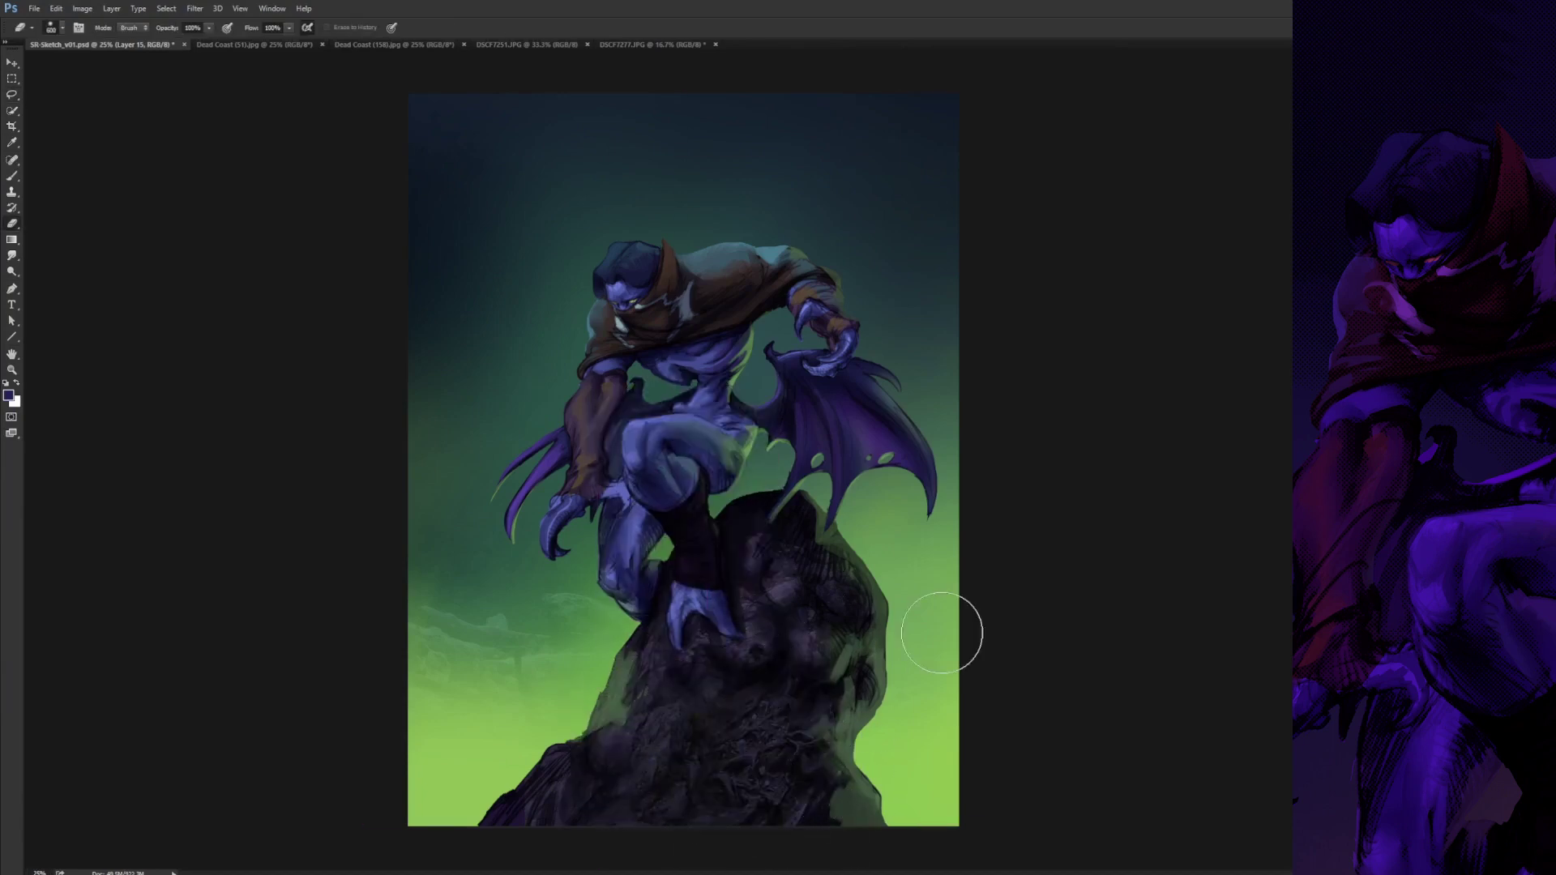
# - Select another piece of rock texture in the DSCF7277.JPG photo with the Lasso for the painting
pyautogui.click(652, 43)
pyautogui.press('l')
pyautogui.moveTo(762, 632); pyautogui.dragTo(741, 783)
pyautogui.hotkey('ctrl', 'd')
pyautogui.moveTo(695, 428)
pyautogui.mouseDown()
pyautogui.moveTo(674, 472)
pyautogui.moveTo(698, 428)
pyautogui.mouseUp()
pyautogui.moveTo(673, 462)
pyautogui.mouseDown()
pyautogui.moveTo(403, 319)
pyautogui.moveTo(650, 595)
pyautogui.mouseUp()
# - Transform the new texture piece to fit the rock's lower-left base and adjust its Levels
pyautogui.hotkey('ctrl', 't')
pyautogui.moveTo(682, 461); pyautogui.dragTo(559, 790)
pyautogui.moveTo(642, 751); pyautogui.dragTo(627, 721)
pyautogui.press('Return')
pyautogui.hotkey('ctrl', 'l')
pyautogui.press('Return')
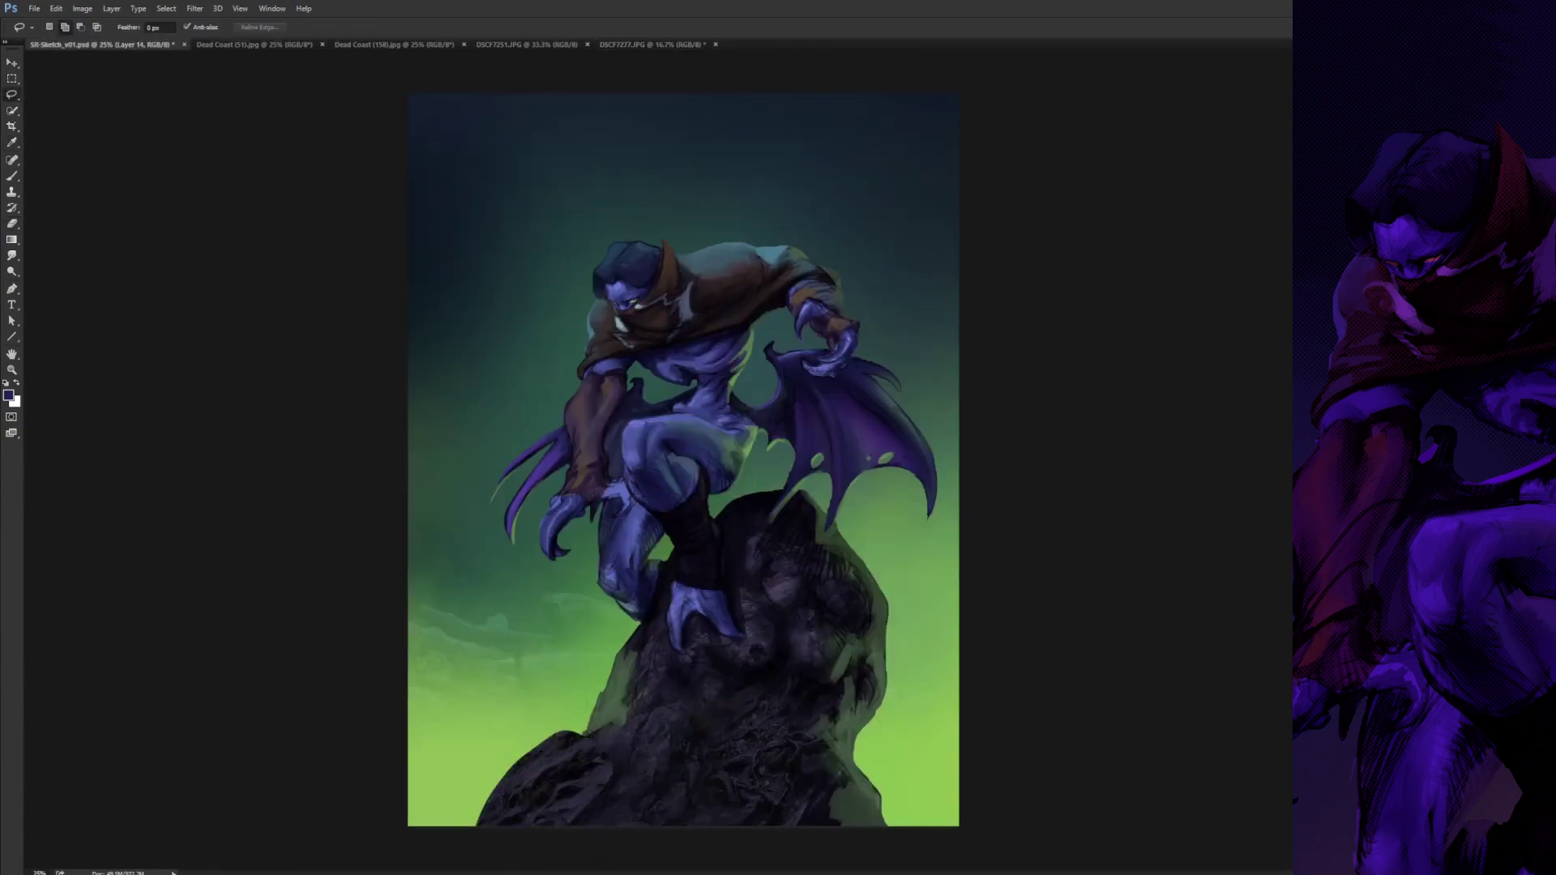
# - Paint over the lower-left texture with sampled rock colours to blend it, and merge the layers
pyautogui.press('b')
pyautogui.moveTo(582, 779); pyautogui.dragTo(621, 755)
pyautogui.keyDown('alt'); pyautogui.click(631, 751); pyautogui.keyUp('alt')
pyautogui.hotkey('ctrl', 'e')
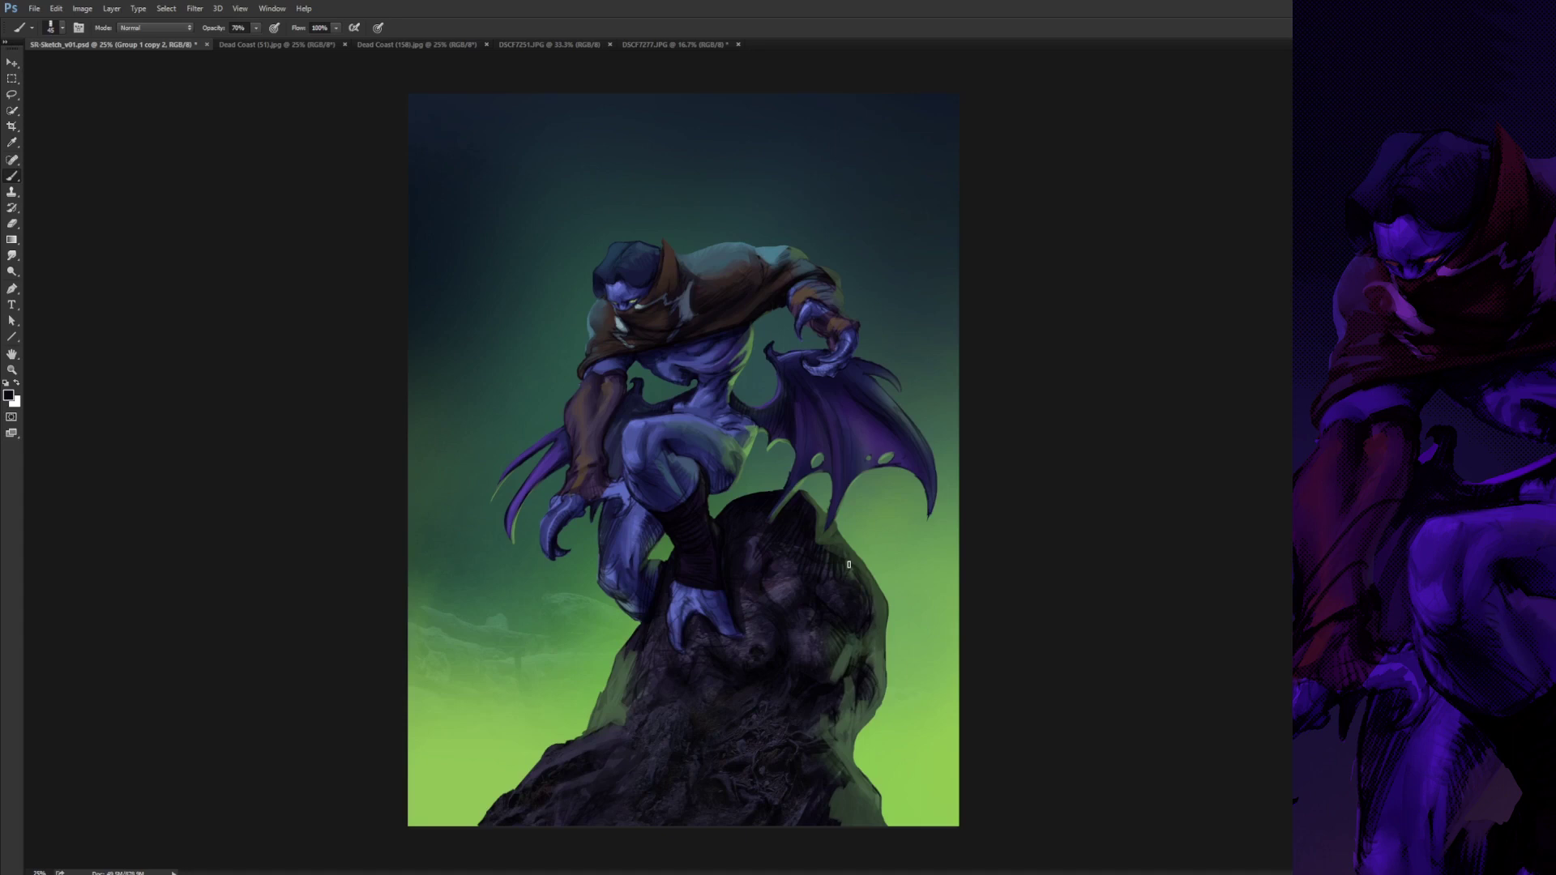
# - Try shifting the merged figure and rock towards green
pyautogui.press('i')
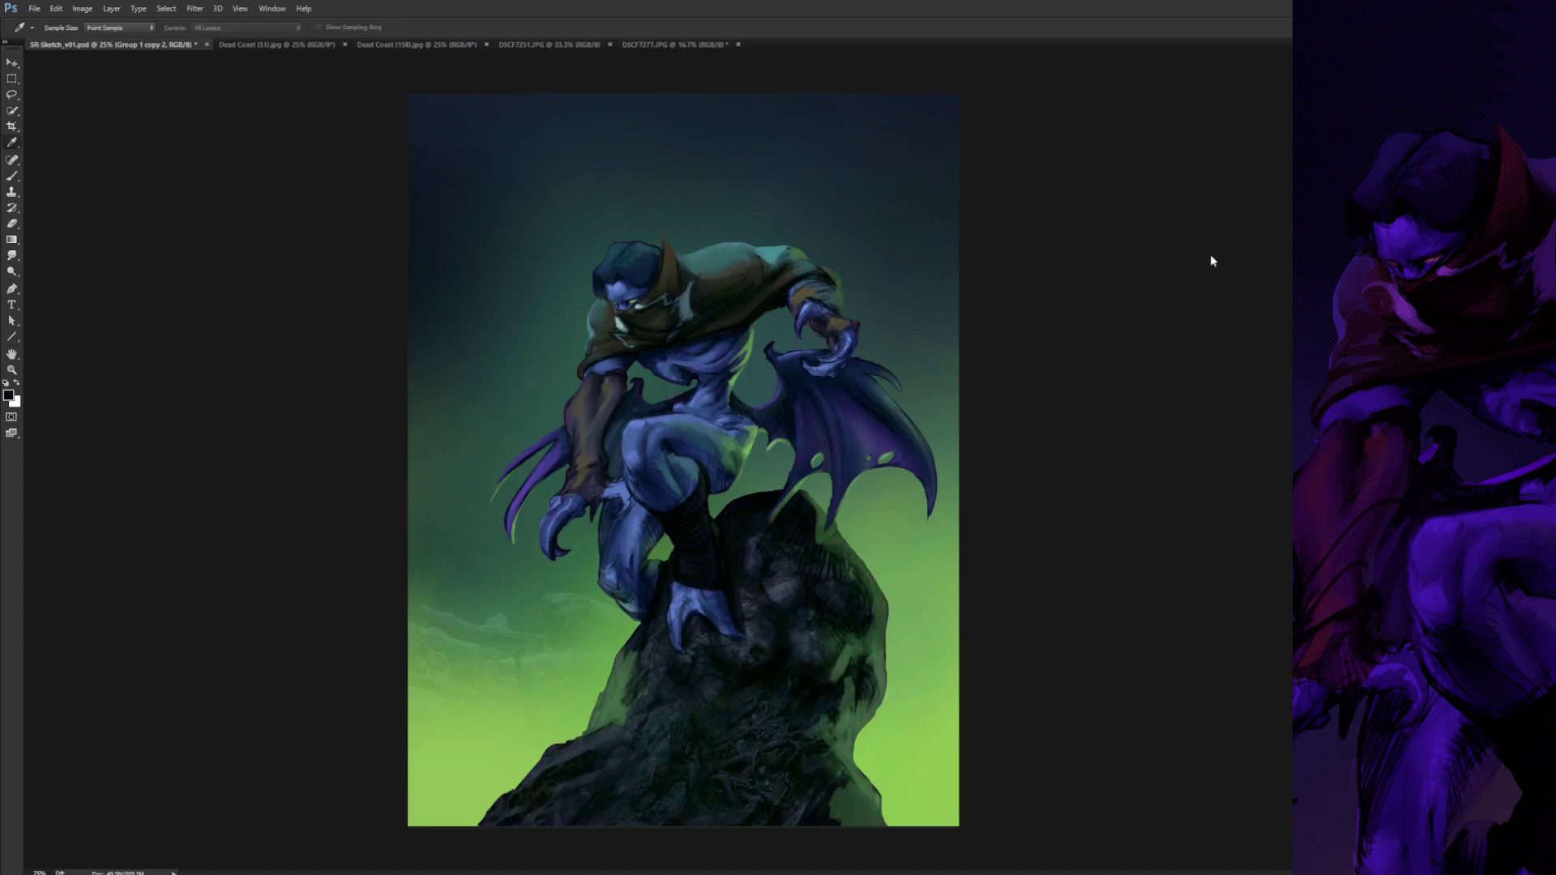
pyautogui.press('b')
pyautogui.hotkey('ctrl', '-')
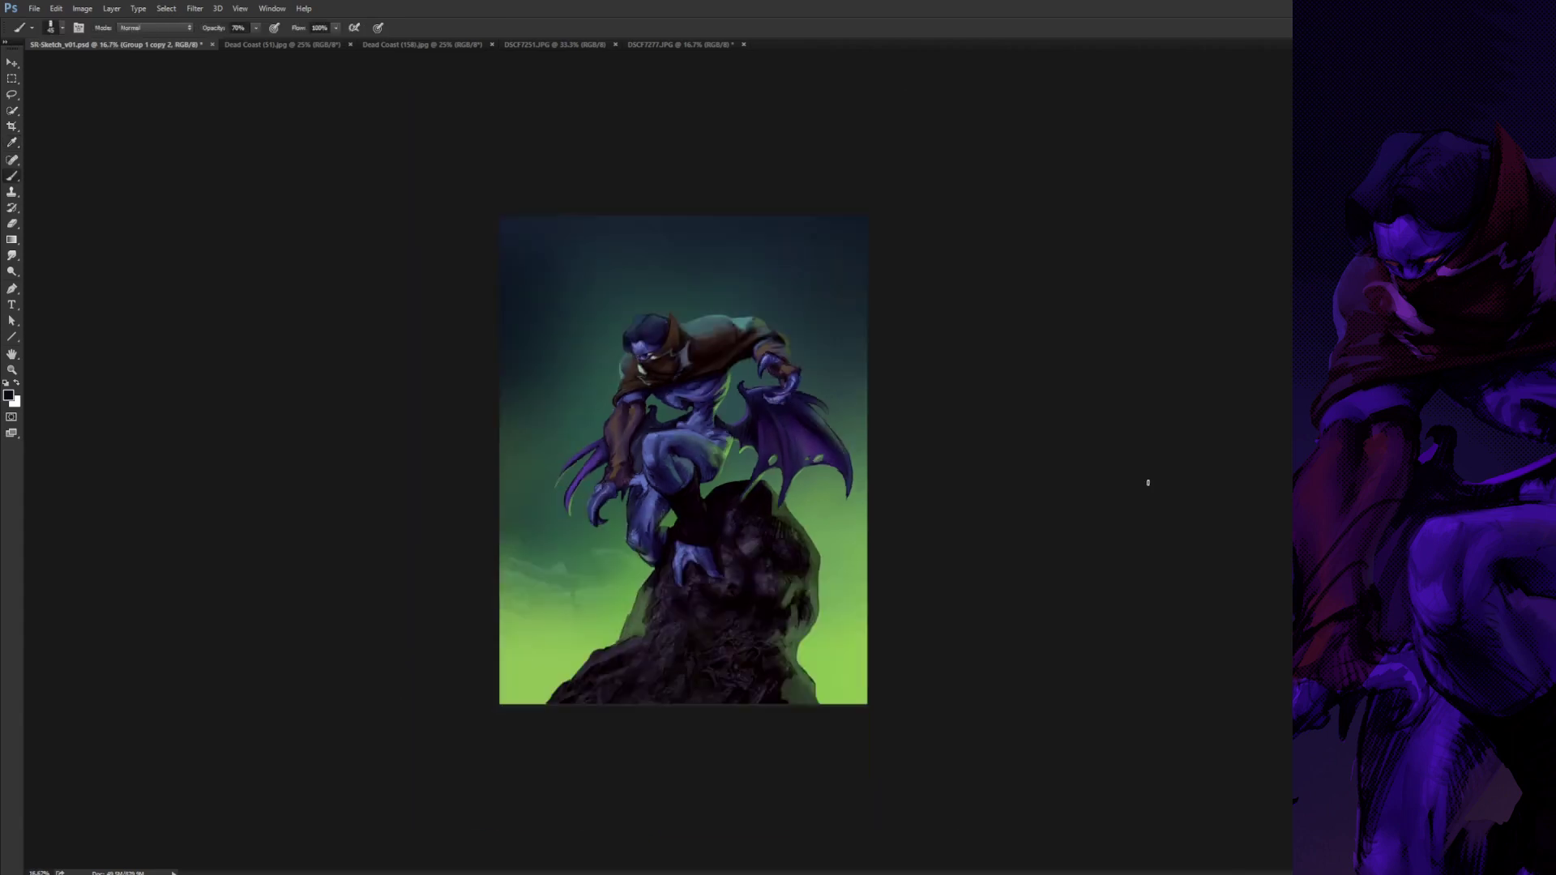
# - Paint mottled green texture on a new layer in the misty background beside the large wing, and soften it with a large eraser
pyautogui.hotkey('ctrl', 'shift', 'n')
pyautogui.keyDown('alt'); pyautogui.click(838, 478); pyautogui.keyUp('alt')
pyautogui.moveTo(843, 405)
pyautogui.mouseDown()
pyautogui.moveTo(886, 306)
pyautogui.moveTo(737, 291)
pyautogui.mouseUp()
pyautogui.press('e')
pyautogui.press(']')
pyautogui.press(']')
pyautogui.press(']')
pyautogui.press(']')
pyautogui.press(']')
pyautogui.press(']')
pyautogui.press(']')
pyautogui.moveTo(851, 251); pyautogui.dragTo(753, 389)
# - Paint mottled green texture into the lower-left mist beside the rock using a sampled background colour
pyautogui.press('b')
pyautogui.keyDown('alt'); pyautogui.click(559, 494); pyautogui.keyUp('alt')
pyautogui.moveTo(551, 568); pyautogui.dragTo(584, 608)
pyautogui.press('e')
pyautogui.press('b')
pyautogui.press('e')
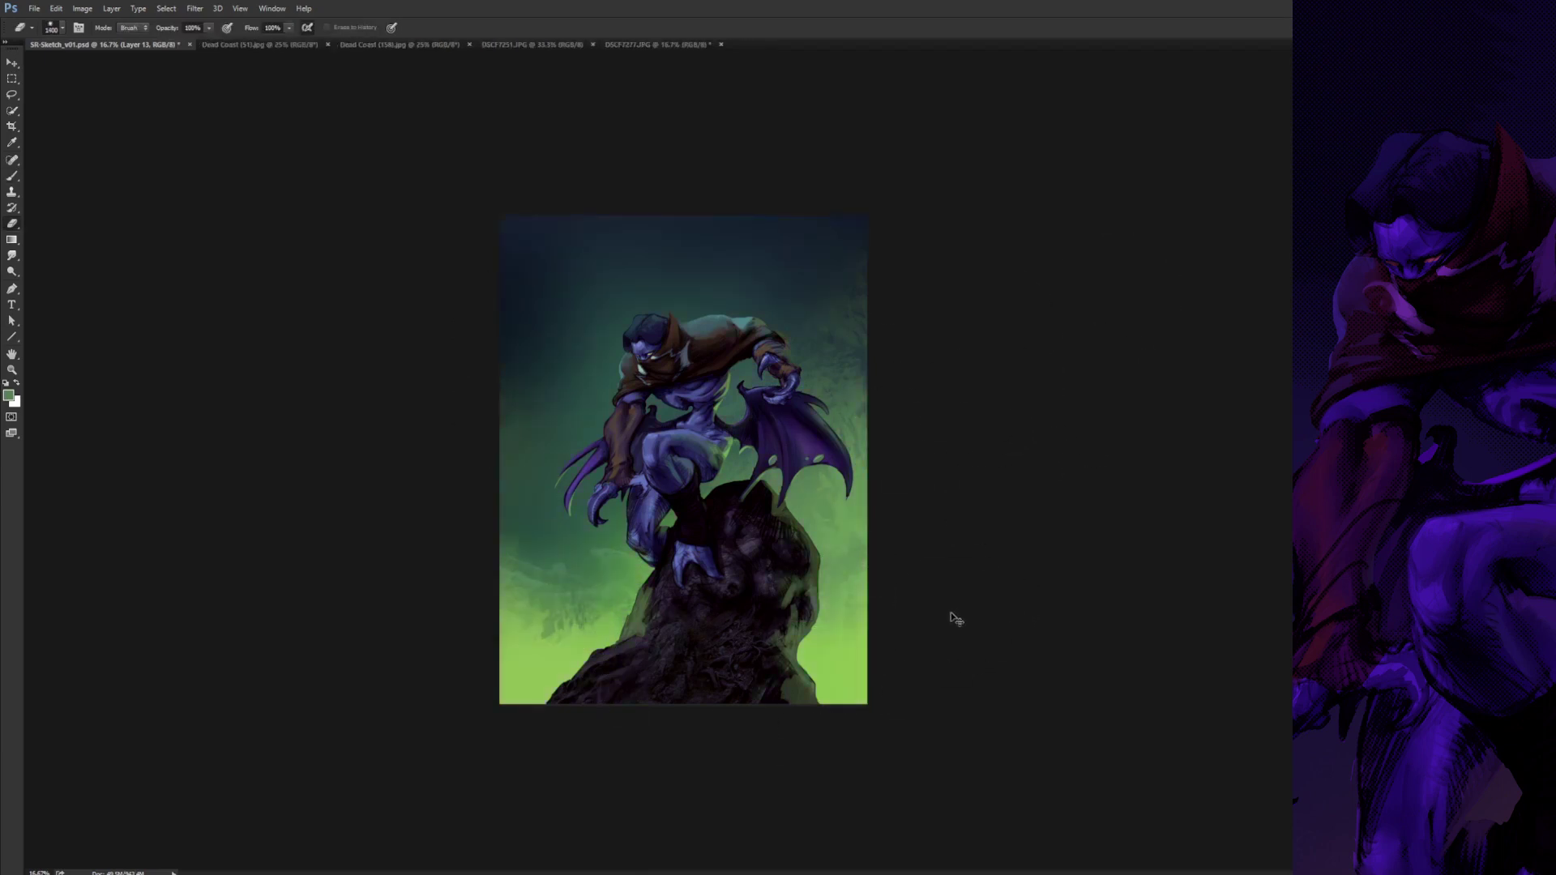
# - Select the merged figure layer and paint a sampled colour along the cloak's edge below the mask
pyautogui.hotkey('ctrl', '+')
pyautogui.press('b')
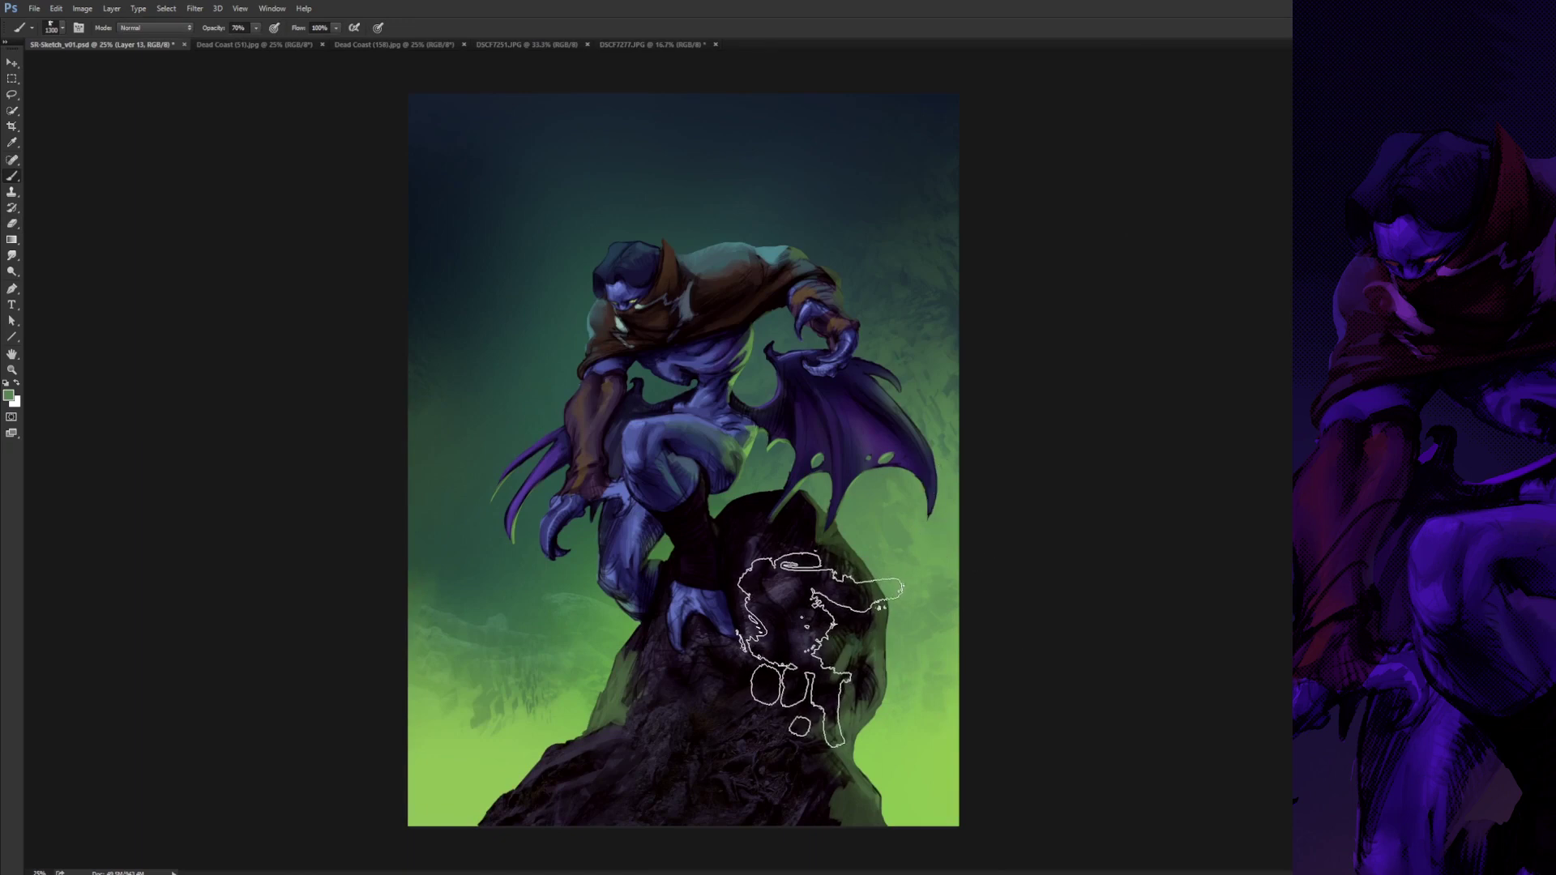
pyautogui.keyDown('ctrl'); pyautogui.click(729, 515); pyautogui.keyUp('ctrl')
pyautogui.press(',')
pyautogui.keyDown('alt'); pyautogui.click(577, 344); pyautogui.keyUp('alt')
pyautogui.moveTo(601, 330); pyautogui.dragTo(597, 359)
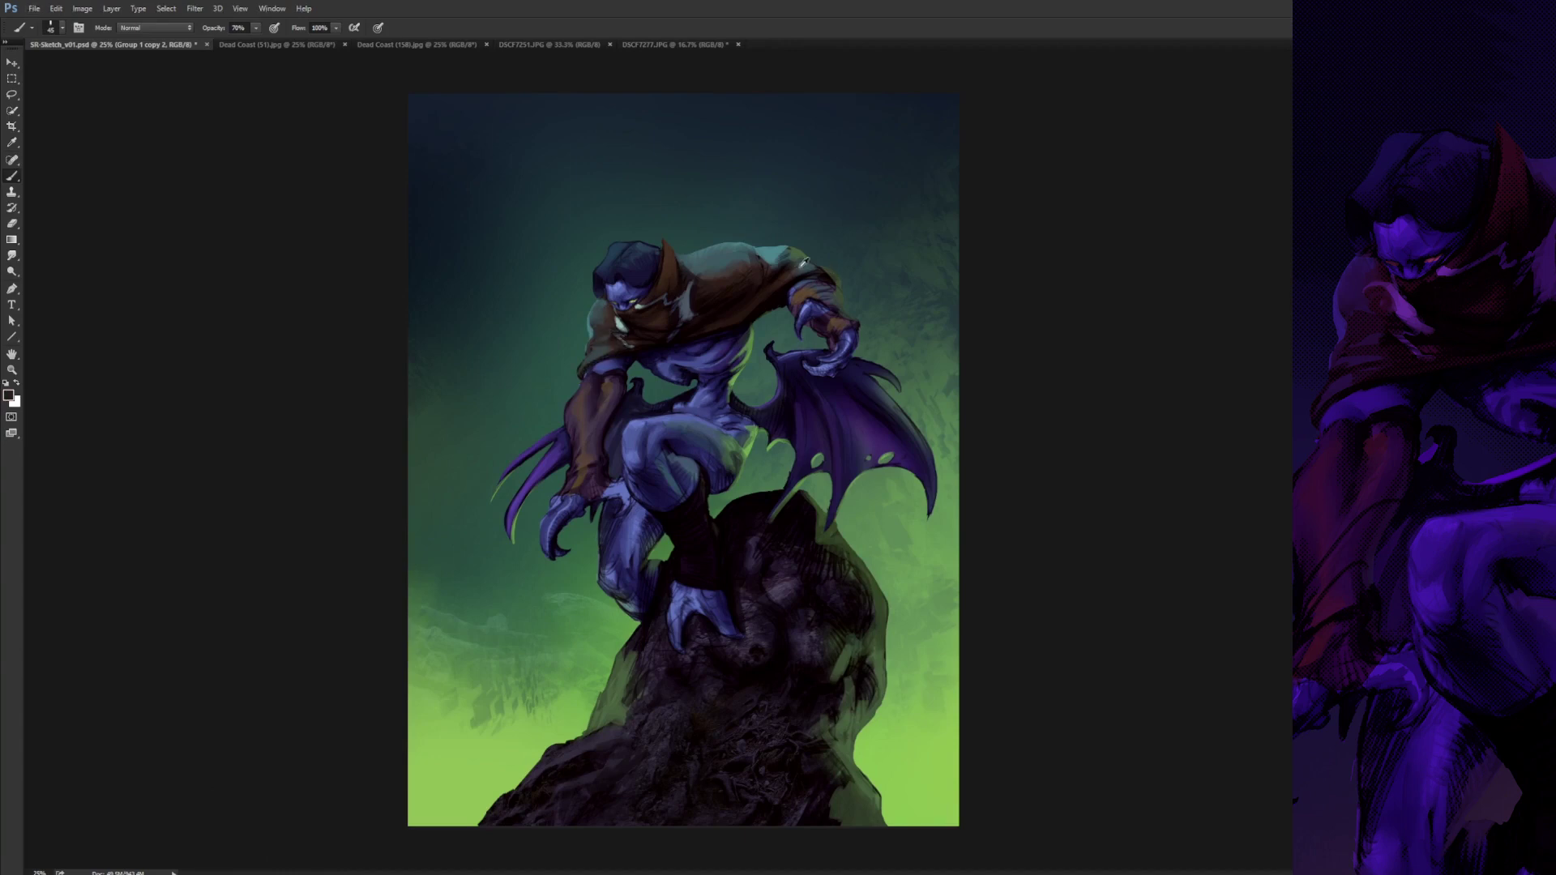
# - Refine the cloak's shoulder, folds and the mask area with small strokes of sampled colours
pyautogui.keyDown('alt'); pyautogui.click(803, 268); pyautogui.keyUp('alt')
pyautogui.keyDown('alt'); pyautogui.click(774, 285); pyautogui.keyUp('alt')
pyautogui.keyDown('alt'); pyautogui.click(683, 358); pyautogui.keyUp('alt')
pyautogui.keyDown('alt'); pyautogui.click(640, 326); pyautogui.keyUp('alt')
pyautogui.keyDown('alt'); pyautogui.click(623, 324); pyautogui.keyUp('alt')
pyautogui.moveTo(612, 315); pyautogui.dragTo(619, 326)
pyautogui.keyDown('alt'); pyautogui.click(606, 316); pyautogui.keyUp('alt')
pyautogui.keyDown('alt'); pyautogui.click(632, 328); pyautogui.keyUp('alt')
pyautogui.keyDown('alt'); pyautogui.click(611, 315); pyautogui.keyUp('alt')
pyautogui.keyDown('alt'); pyautogui.click(697, 290); pyautogui.keyUp('alt')
# - Add green rim light to the raised forearm and hand, and refine the large wing's lower tip above the rock
pyautogui.keyDown('alt'); pyautogui.click(895, 446); pyautogui.keyUp('alt')
pyautogui.moveTo(857, 343); pyautogui.dragTo(843, 361)
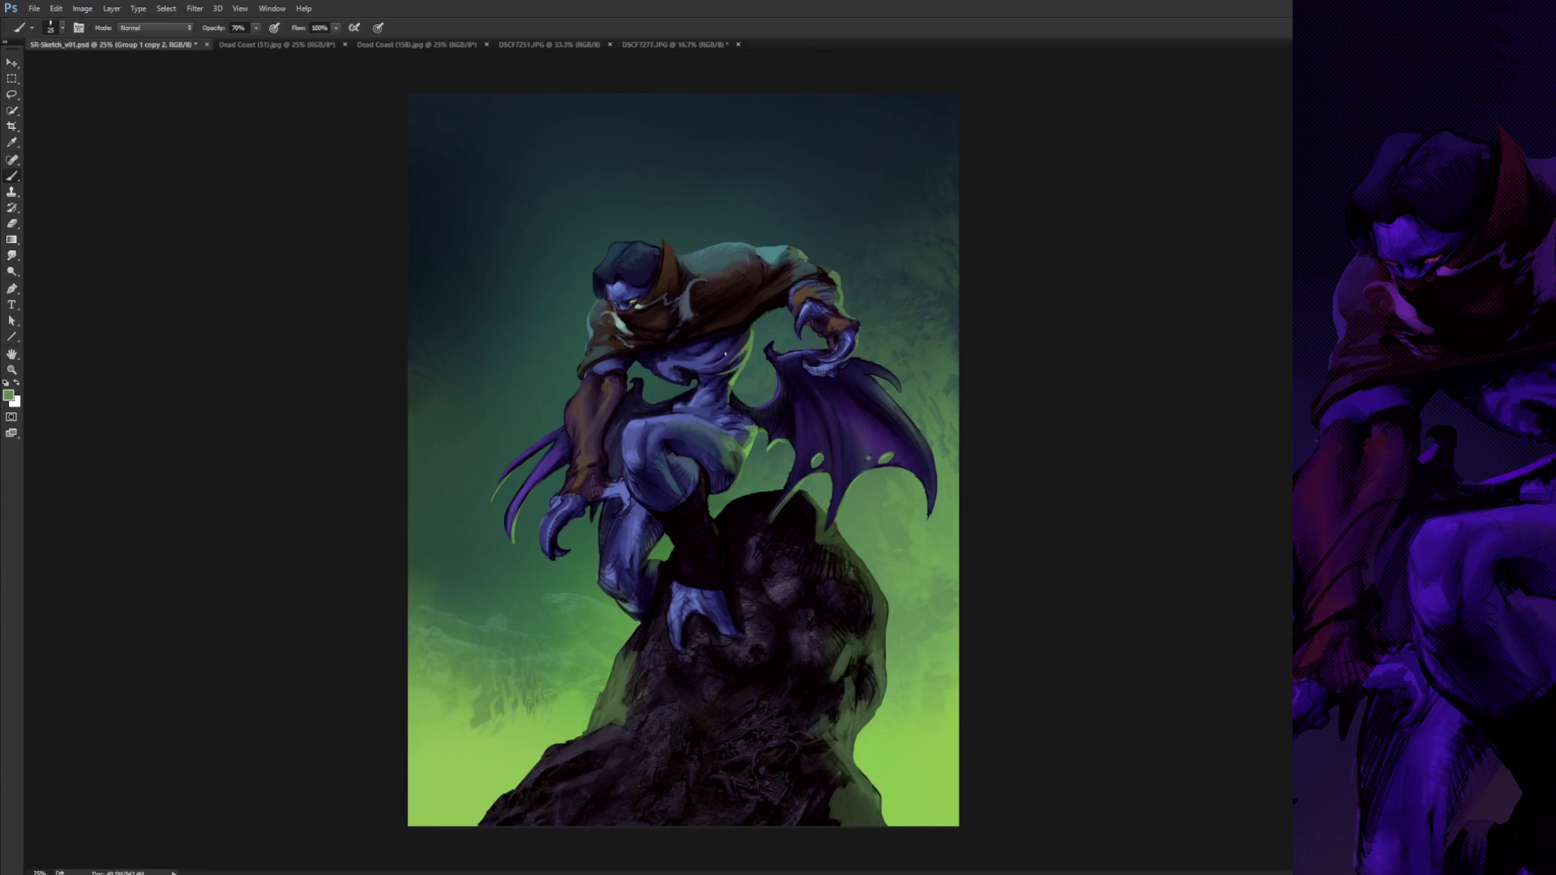
pyautogui.hotkey('ctrl', '-')
pyautogui.hotkey('ctrl', '+')
pyautogui.keyDown('alt'); pyautogui.click(800, 471); pyautogui.keyUp('alt')
pyautogui.moveTo(779, 509); pyautogui.dragTo(797, 485)
# - Refine the rear shin and the front foot with sampled colours
pyautogui.keyDown('alt'); pyautogui.click(657, 558); pyautogui.keyUp('alt')
pyautogui.moveTo(660, 531); pyautogui.dragTo(646, 563)
pyautogui.keyDown('alt'); pyautogui.click(679, 621); pyautogui.keyUp('alt')
pyautogui.moveTo(705, 600); pyautogui.dragTo(723, 627)
pyautogui.keyDown('alt'); pyautogui.click(724, 626); pyautogui.keyUp('alt')
# - Smooth and repaint the forearm sleeve's folds with sampled colours
pyautogui.click(11, 255)
pyautogui.press('b')
pyautogui.press('r')
pyautogui.press('b')
pyautogui.keyDown('alt'); pyautogui.click(635, 393); pyautogui.keyUp('alt')
pyautogui.keyDown('alt'); pyautogui.click(615, 415); pyautogui.keyUp('alt')
pyautogui.moveTo(611, 424)
pyautogui.mouseDown()
pyautogui.moveTo(604, 451)
pyautogui.moveTo(608, 433)
pyautogui.mouseUp()
pyautogui.keyDown('alt'); pyautogui.click(614, 421); pyautogui.keyUp('alt')
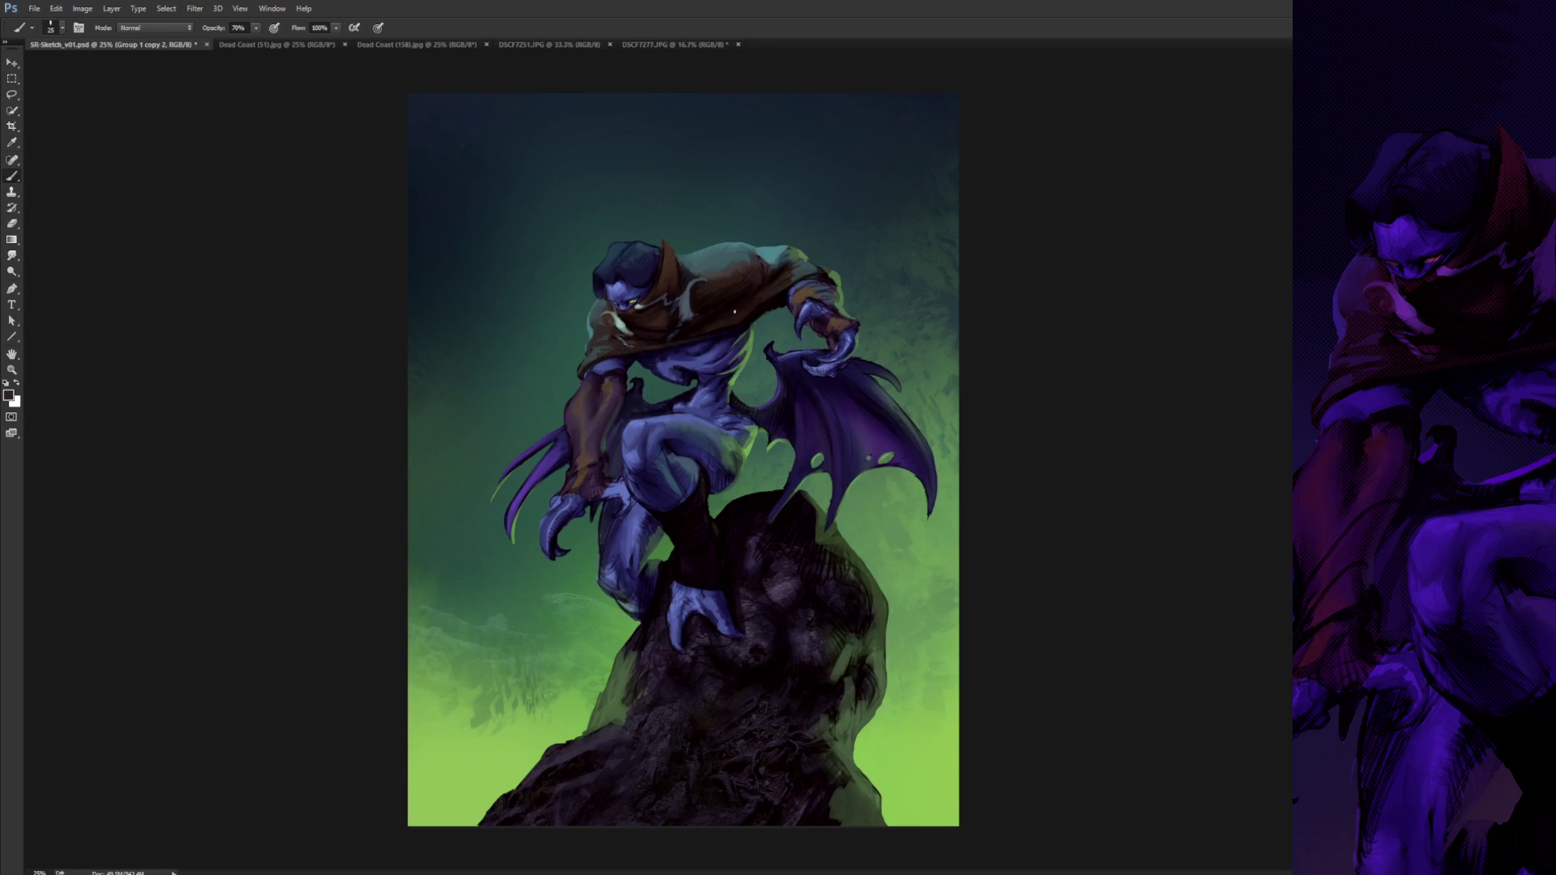
# - Refine the cloak's lower edge around the upper arm with sampled colours
pyautogui.keyDown('alt'); pyautogui.click(789, 285); pyautogui.keyUp('alt')
pyautogui.keyDown('alt'); pyautogui.click(610, 363); pyautogui.keyUp('alt')
pyautogui.keyDown('alt'); pyautogui.click(592, 367); pyautogui.keyUp('alt')
pyautogui.keyDown('alt'); pyautogui.click(602, 363); pyautogui.keyUp('alt')
pyautogui.keyDown('alt'); pyautogui.click(603, 376); pyautogui.keyUp('alt')
pyautogui.moveTo(593, 371); pyautogui.dragTo(603, 371)
pyautogui.keyDown('alt'); pyautogui.click(598, 373); pyautogui.keyUp('alt')
pyautogui.keyDown('alt'); pyautogui.click(570, 441); pyautogui.keyUp('alt')
# - Review the figure at different zoom levels and touch up the large wing's upper edge with sampled wing colours
pyautogui.hotkey('ctrl', '-')
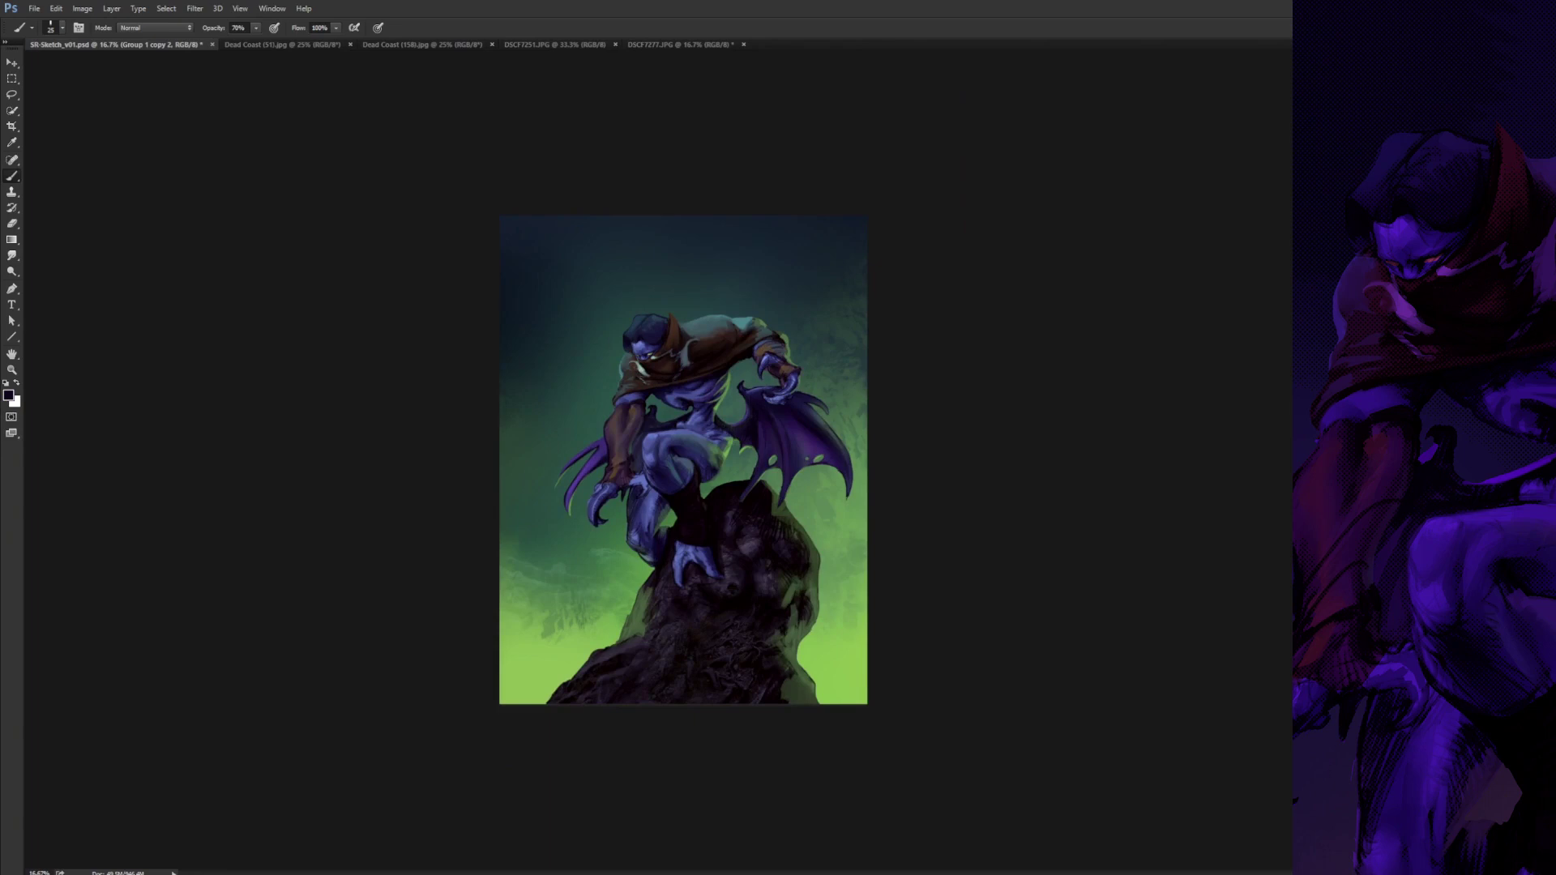
pyautogui.hotkey('ctrl', '+')
pyautogui.hotkey('ctrl', '+')
pyautogui.keyDown('alt'); pyautogui.click(678, 337); pyautogui.keyUp('alt')
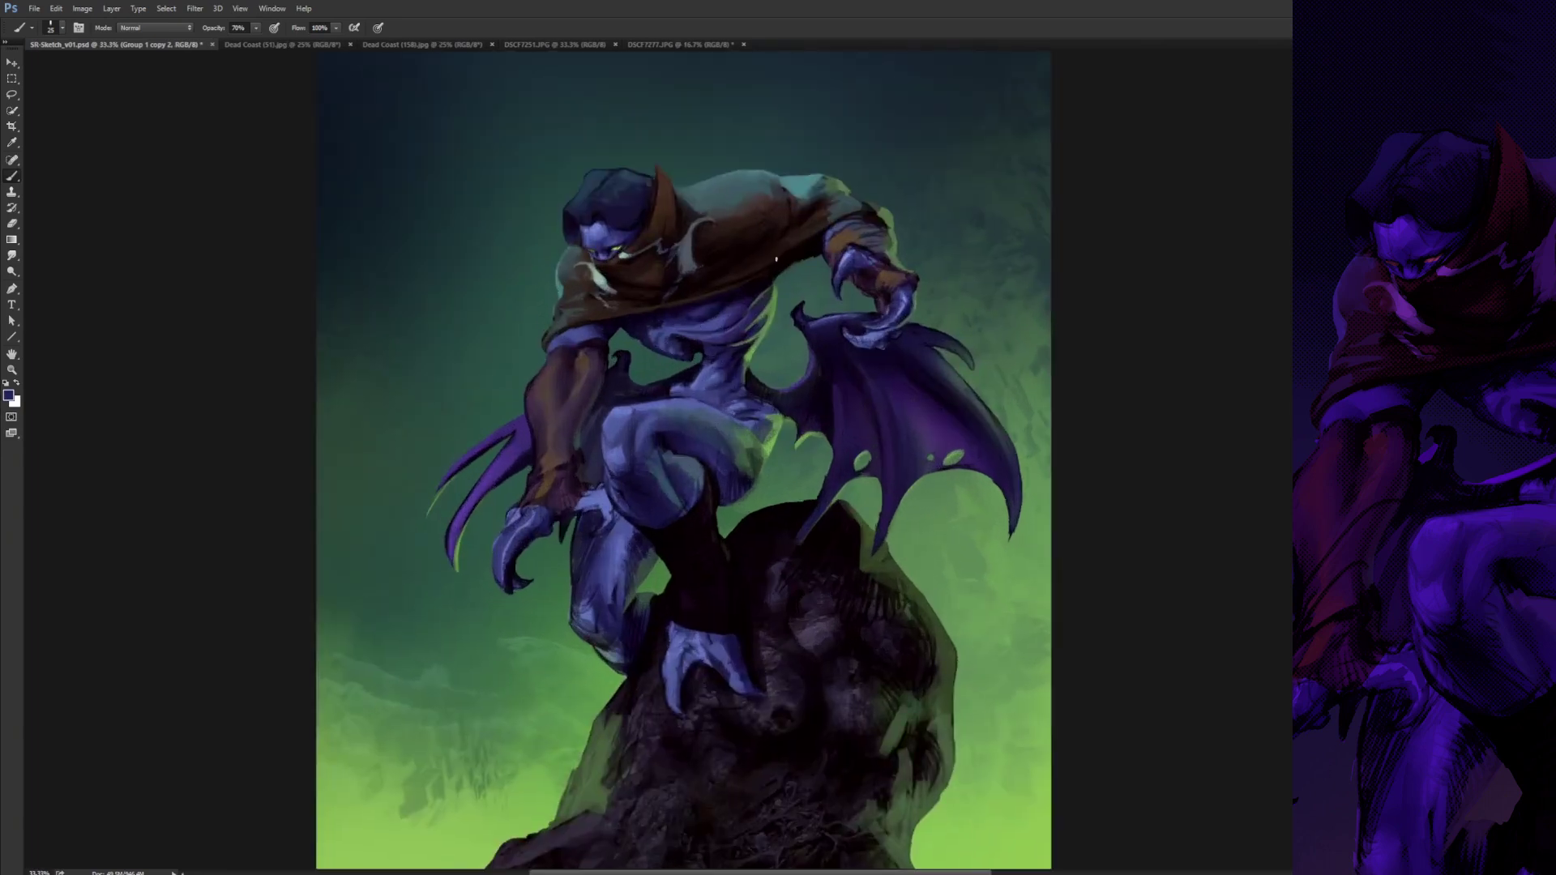
pyautogui.press('d')
pyautogui.press('r')
pyautogui.hotkey('ctrl', '-')
pyautogui.press('b')
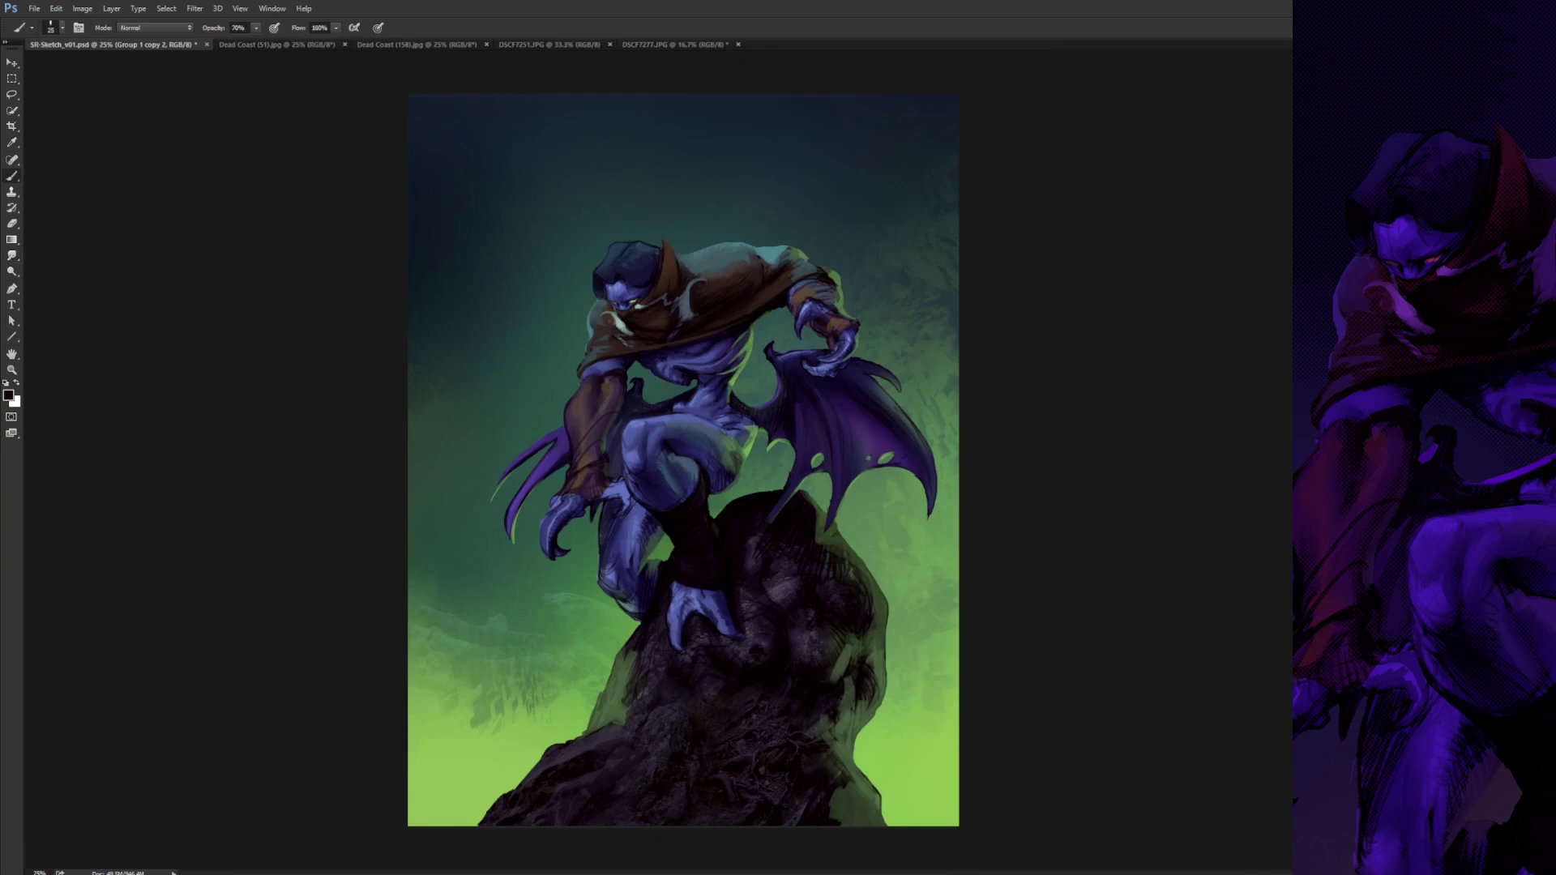
pyautogui.keyDown('alt'); pyautogui.click(794, 353); pyautogui.keyUp('alt')
pyautogui.keyDown('alt'); pyautogui.click(814, 373); pyautogui.keyUp('alt')
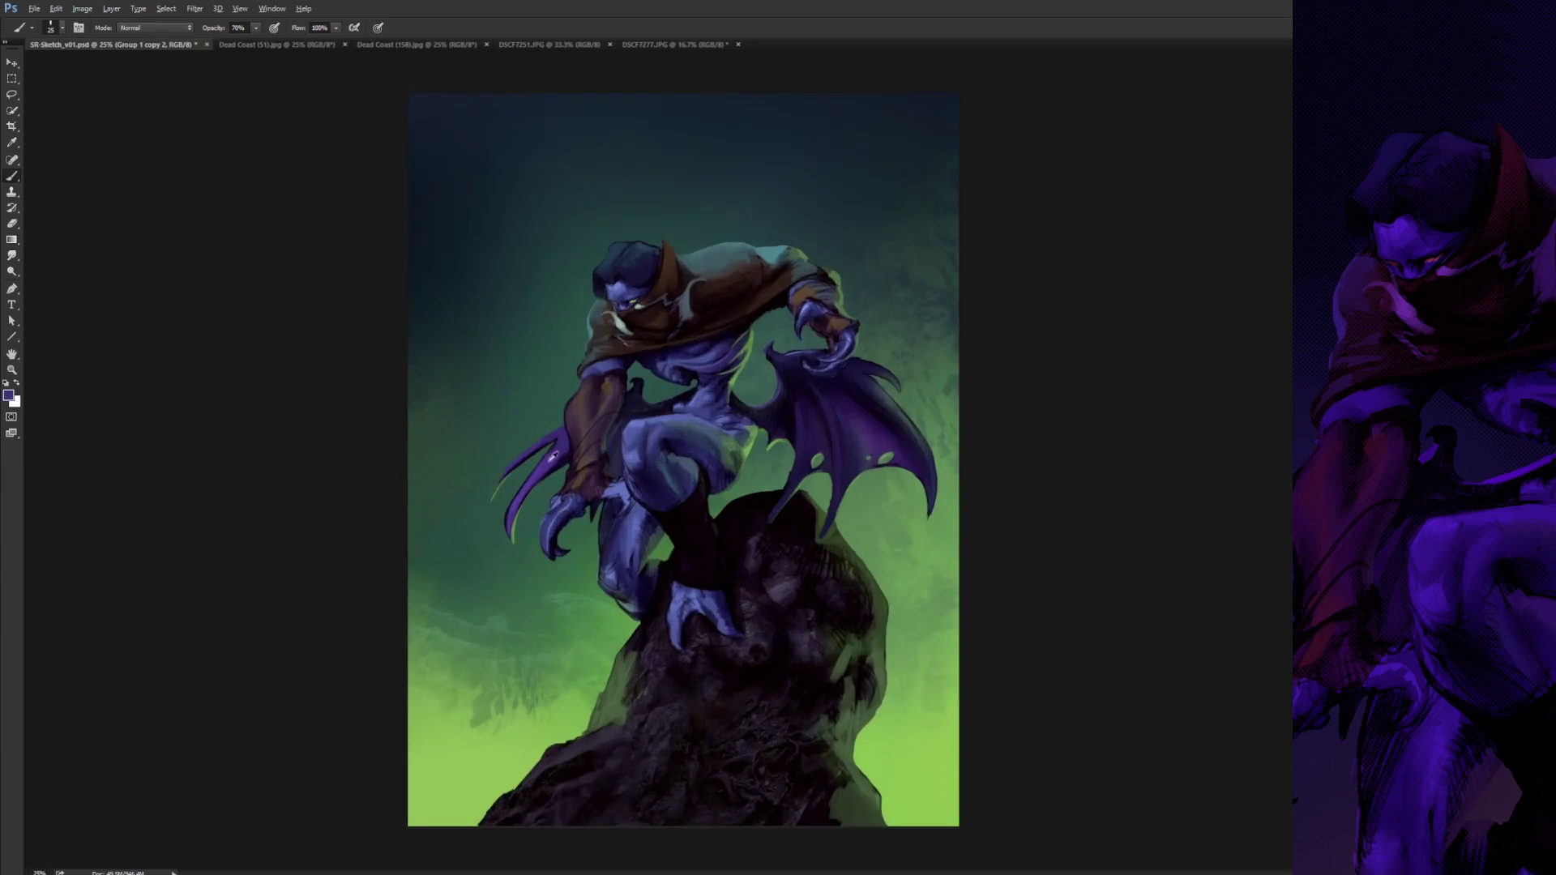
# - Paint brighter purple highlights on the small wing behind the lowered arm and sample colours to refine the claw
pyautogui.keyDown('alt'); pyautogui.click(553, 457); pyautogui.keyUp('alt')
pyautogui.moveTo(515, 461); pyautogui.dragTo(559, 429)
pyautogui.hotkey('ctrl', '-')
pyautogui.hotkey('ctrl', '+')
pyautogui.hotkey('ctrl', '+')
pyautogui.keyDown('alt'); pyautogui.click(557, 320); pyautogui.keyUp('alt')
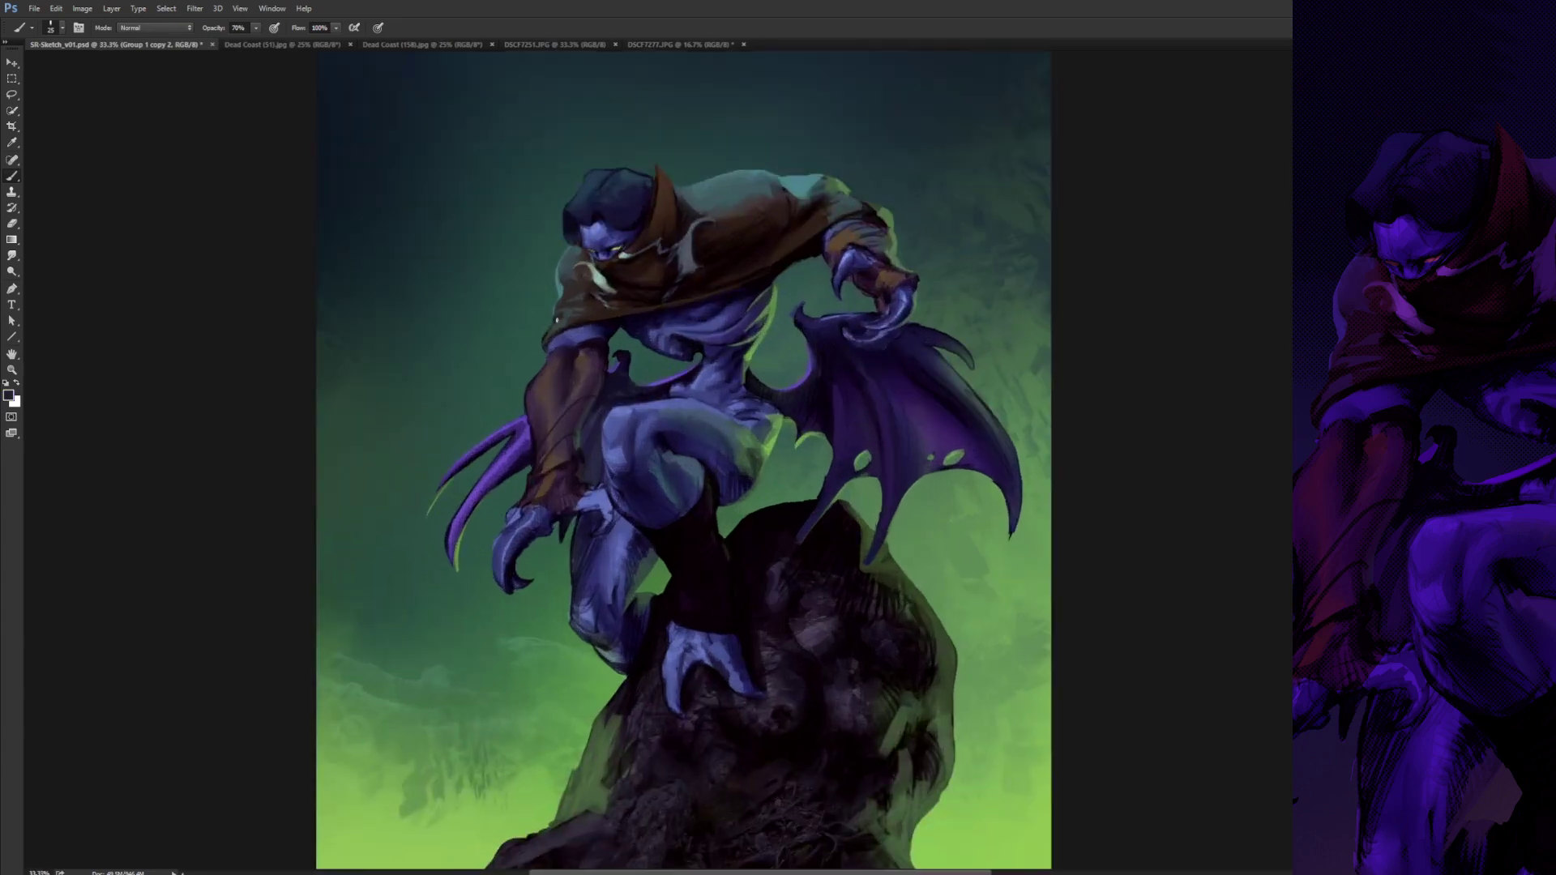
pyautogui.keyDown('alt'); pyautogui.click(513, 523); pyautogui.keyUp('alt')
# - Refine the raised hand's claws and wrist with sampled skin colours
pyautogui.hotkey('ctrl', '-')
pyautogui.keyDown('alt'); pyautogui.click(814, 302); pyautogui.keyUp('alt')
pyautogui.keyDown('alt'); pyautogui.click(817, 306); pyautogui.keyUp('alt')
pyautogui.keyDown('alt'); pyautogui.click(851, 338); pyautogui.keyUp('alt')
pyautogui.moveTo(853, 332); pyautogui.dragTo(846, 344)
pyautogui.keyDown('alt'); pyautogui.click(853, 334); pyautogui.keyUp('alt')
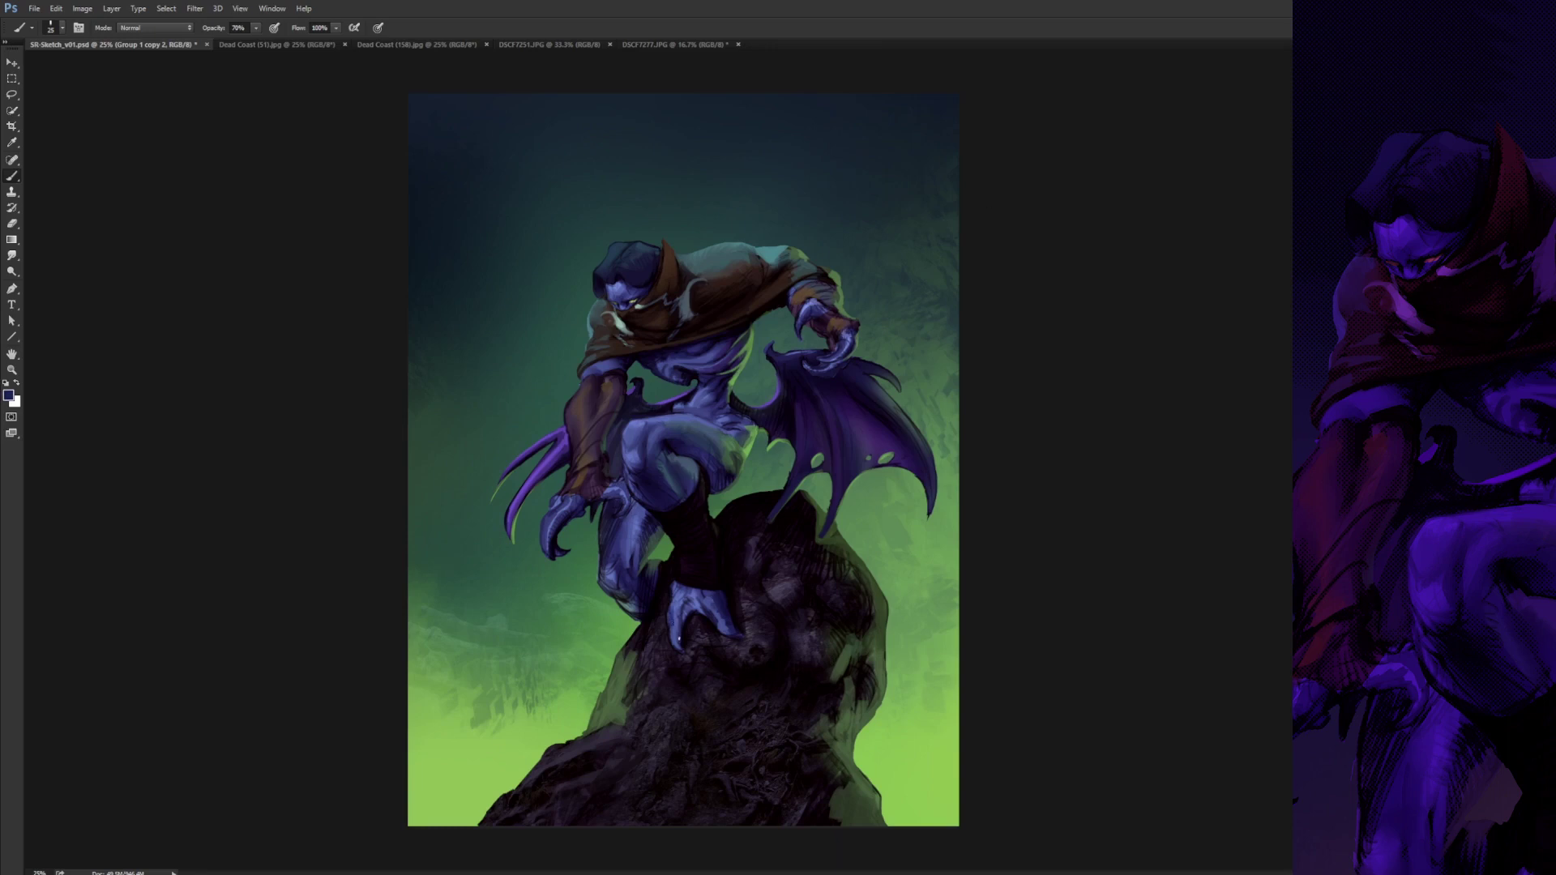
# - Smooth the rear shin's shading and refine the waist muscles with sampled colours
pyautogui.keyDown('alt'); pyautogui.click(617, 561); pyautogui.keyUp('alt')
pyautogui.moveTo(617, 563)
pyautogui.mouseDown()
pyautogui.moveTo(606, 588)
pyautogui.moveTo(629, 579)
pyautogui.mouseUp()
pyautogui.keyDown('alt'); pyautogui.click(628, 552); pyautogui.keyUp('alt')
pyautogui.keyDown('alt'); pyautogui.click(709, 405); pyautogui.keyUp('alt')
pyautogui.keyDown('alt'); pyautogui.click(717, 411); pyautogui.keyUp('alt')
pyautogui.moveTo(711, 407); pyautogui.dragTo(700, 410)
pyautogui.keyDown('alt'); pyautogui.click(754, 349); pyautogui.keyUp('alt')
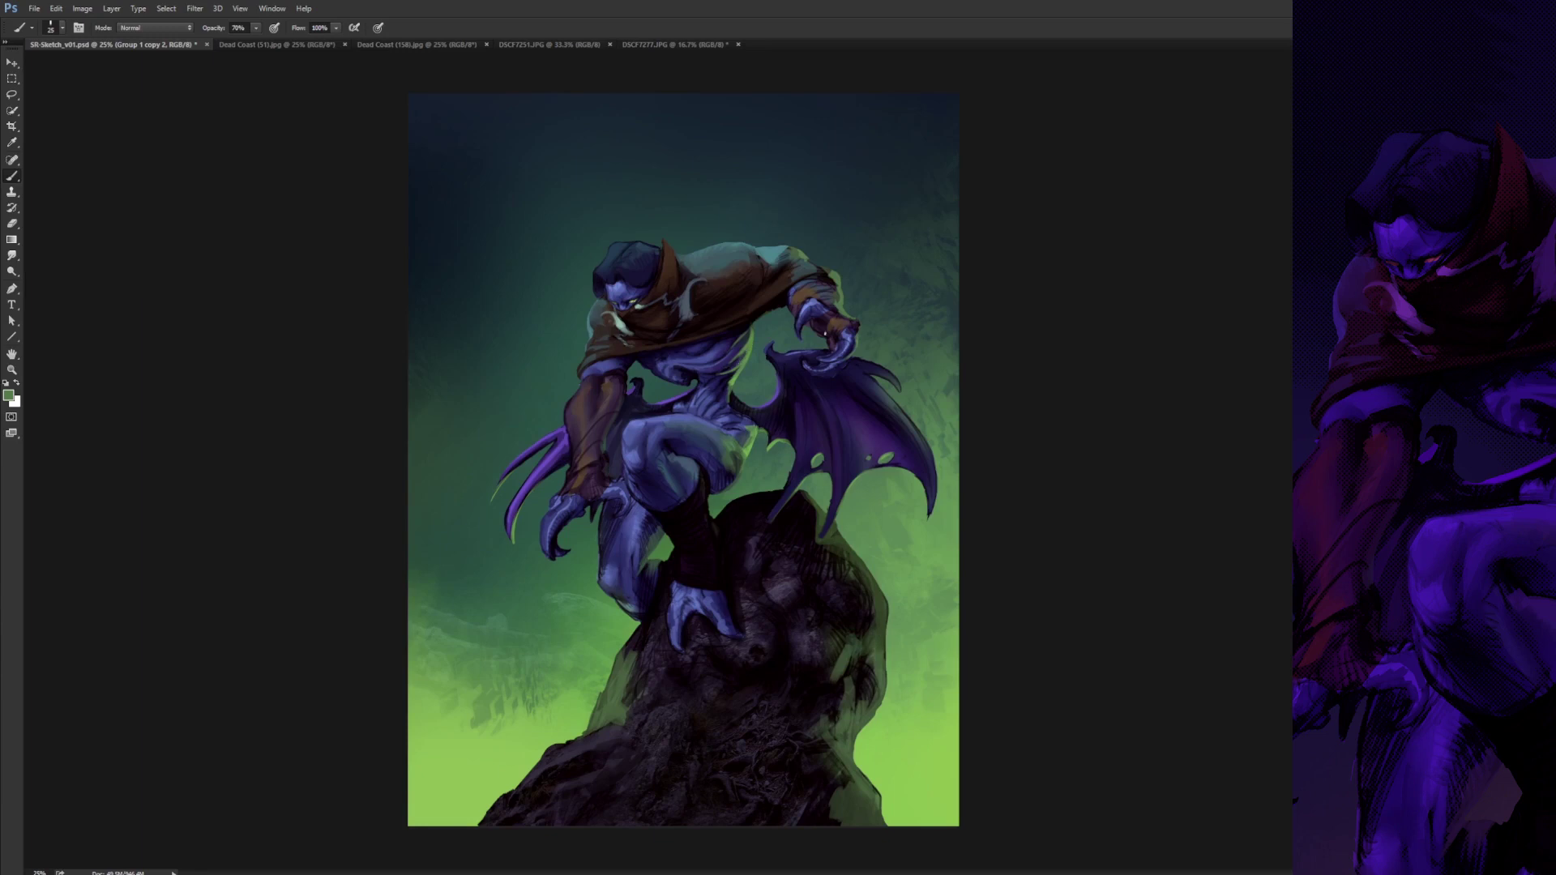
# - Check the whole painting in the proof-colour view and duplicate Layer 8
pyautogui.hotkey('ctrl', '-')
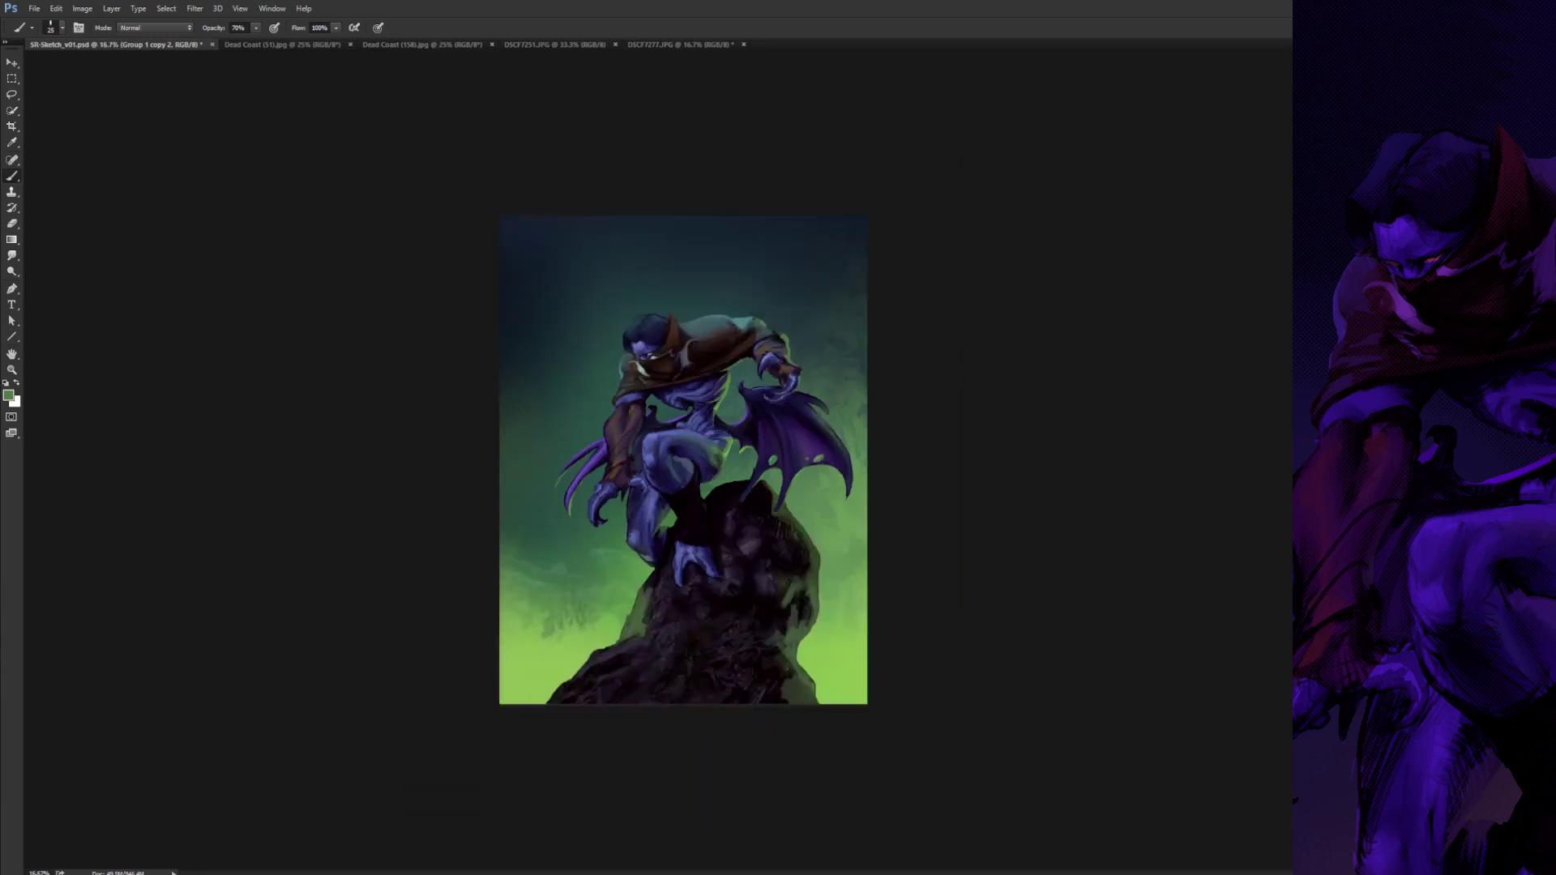
pyautogui.hotkey('ctrl', 'y')
pyautogui.hotkey('ctrl', 'y')
pyautogui.press('i')
pyautogui.hotkey('ctrl', 'j')
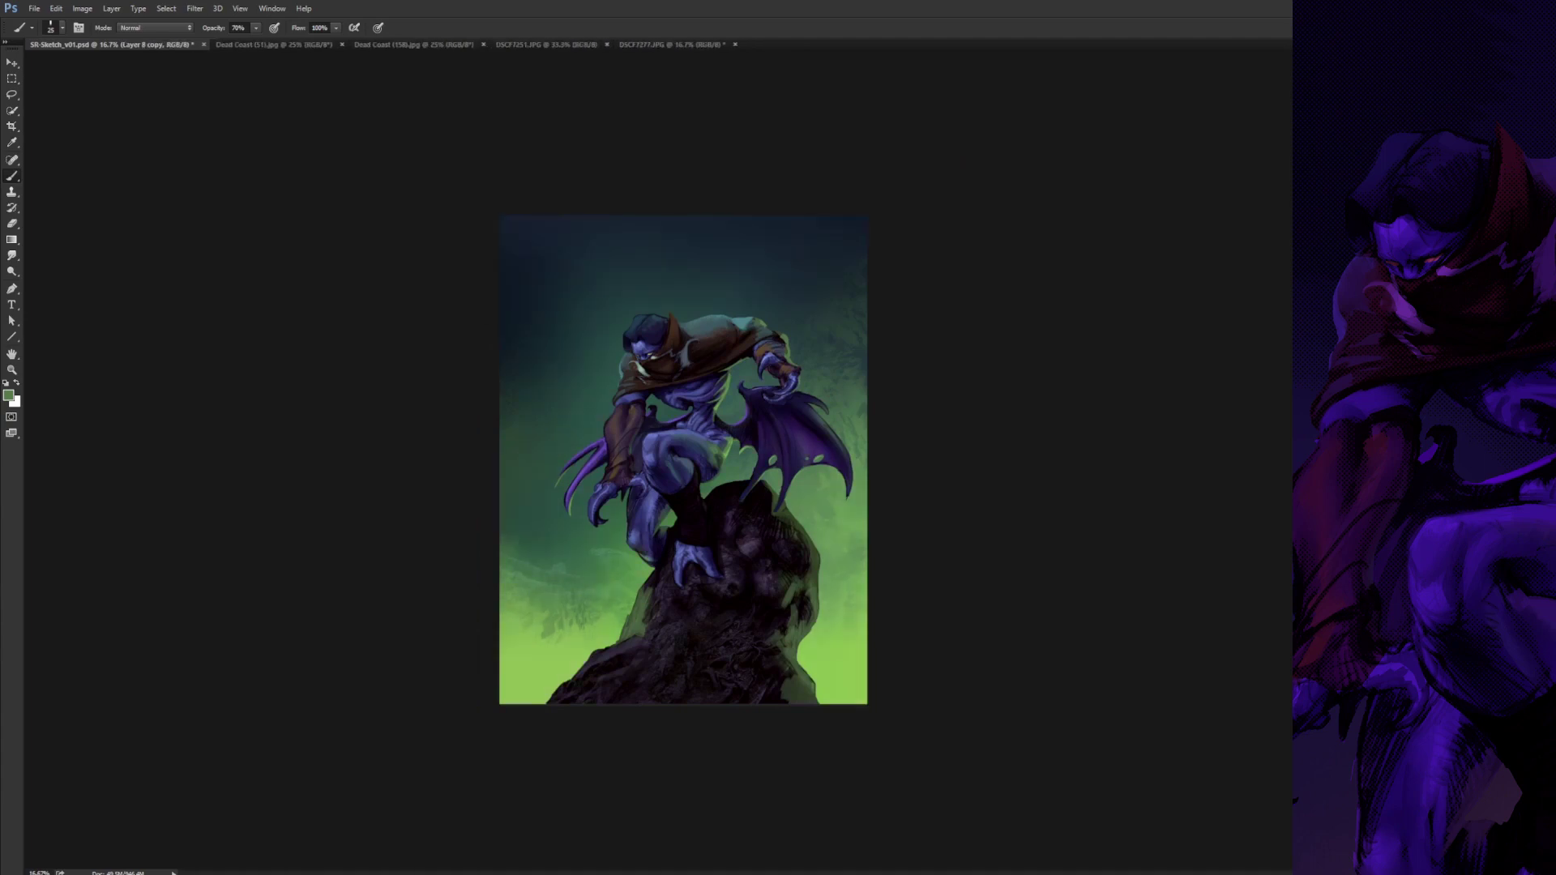
# - Transform the duplicated Layer 8 texture and soften it by erasing parts along the left background and around the wing
pyautogui.press('b')
pyautogui.hotkey('ctrl', 't')
pyautogui.moveTo(791, 483); pyautogui.dragTo(794, 520)
pyautogui.press('Return')
pyautogui.press('e')
pyautogui.moveTo(562, 636)
pyautogui.mouseDown()
pyautogui.moveTo(563, 445)
pyautogui.moveTo(513, 447)
pyautogui.mouseUp()
pyautogui.moveTo(800, 436); pyautogui.dragTo(794, 519)
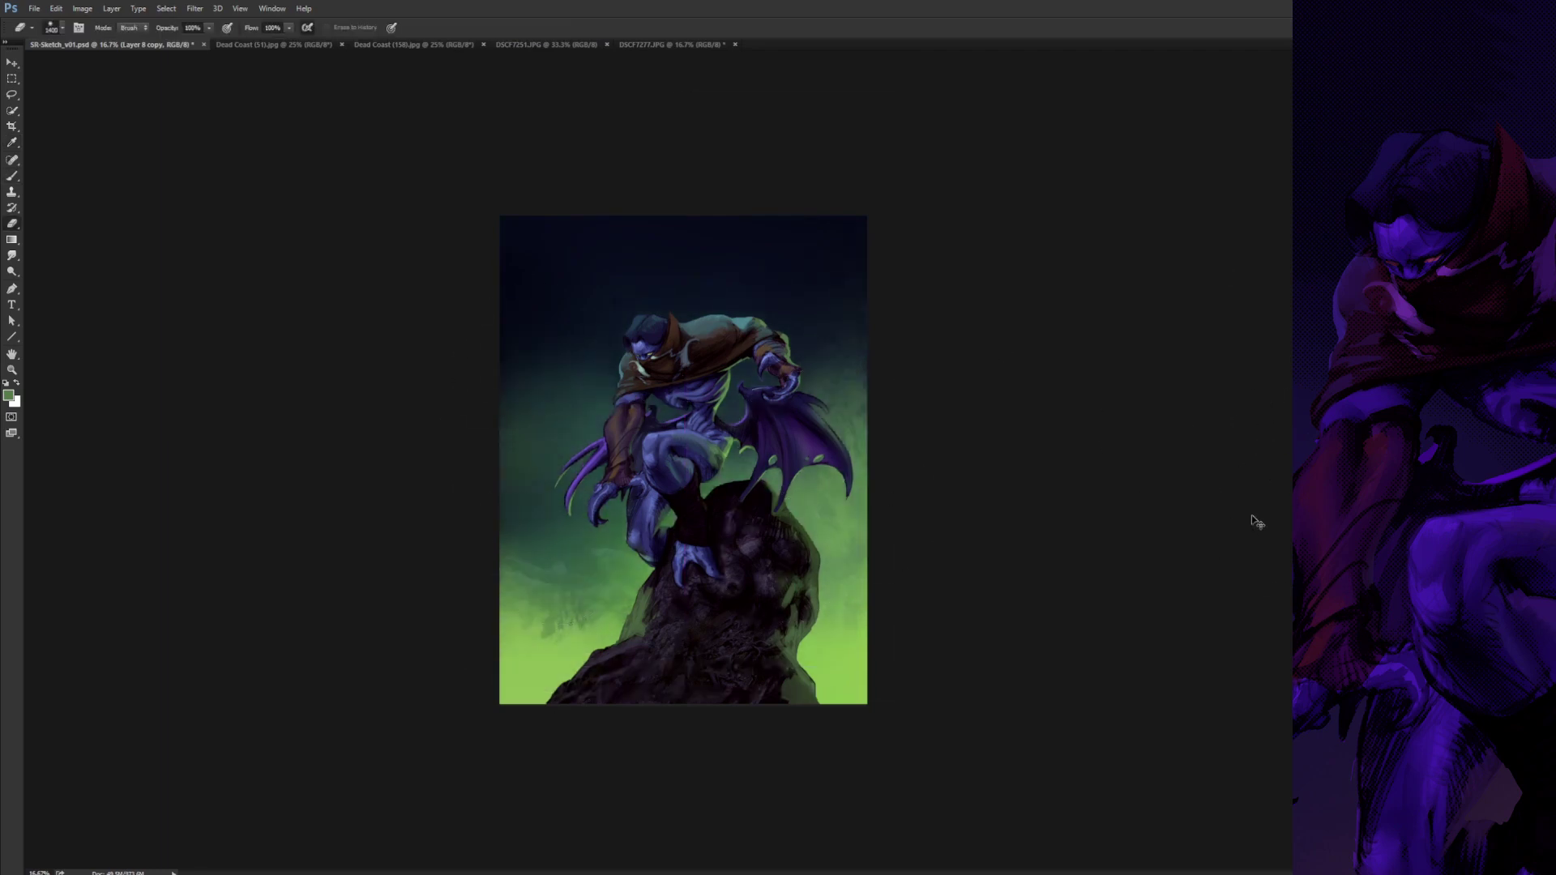
# - Try a teal gradient over the background on Layer 14 and compare the painting with and without it
pyautogui.hotkey('ctrl', 'z')
pyautogui.hotkey('ctrl', 'z')
pyautogui.press('g')
pyautogui.hotkey('ctrl', 'z')
pyautogui.hotkey('ctrl', 'z')
pyautogui.hotkey('ctrl', 'z')
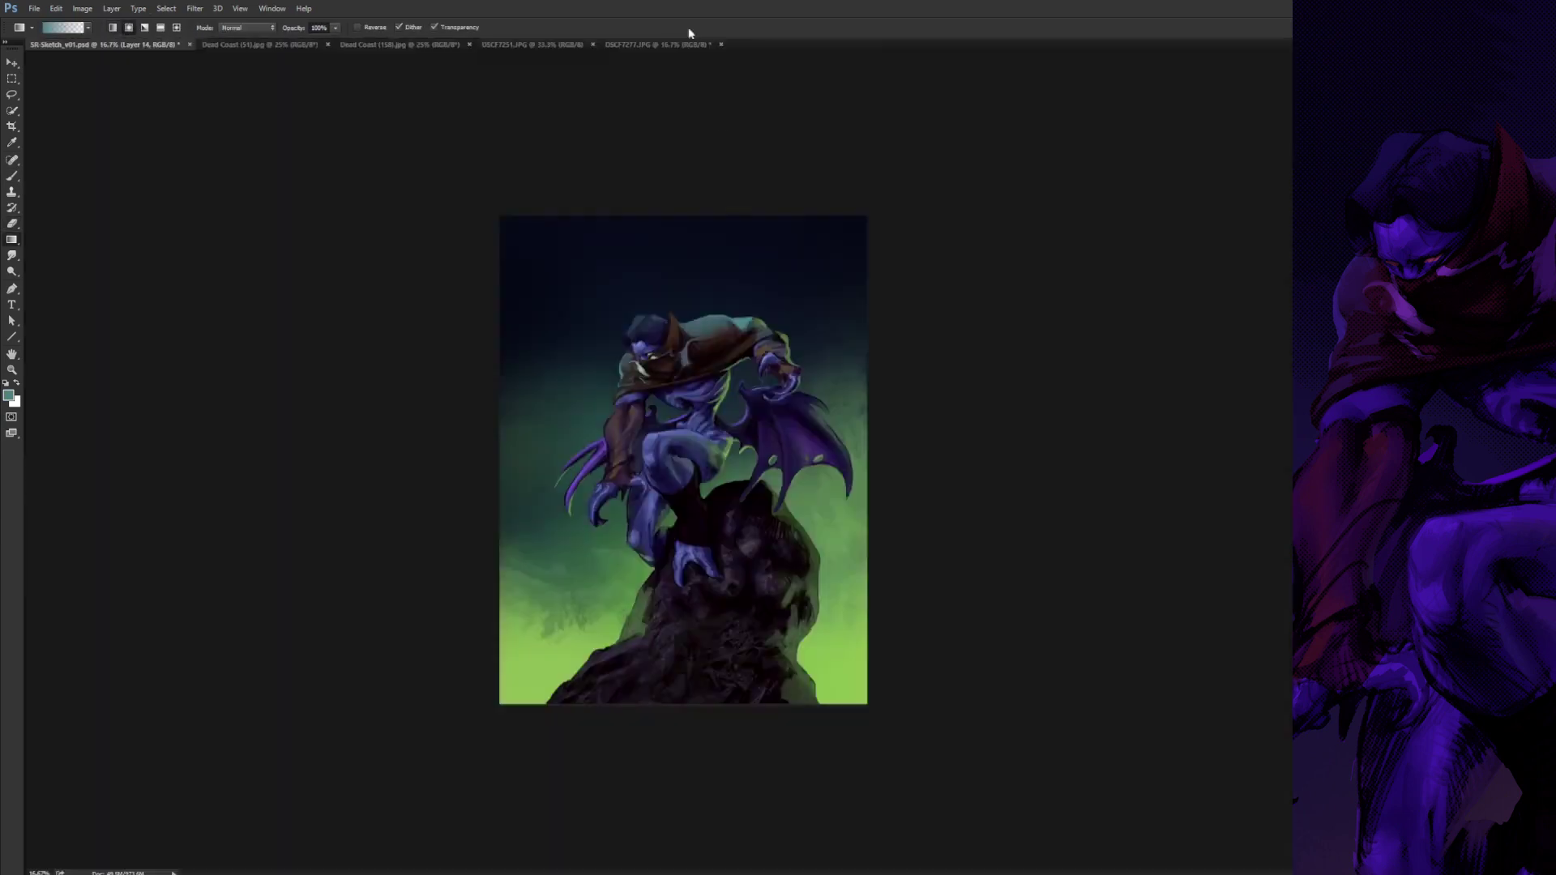
pyautogui.hotkey('ctrl', '-')
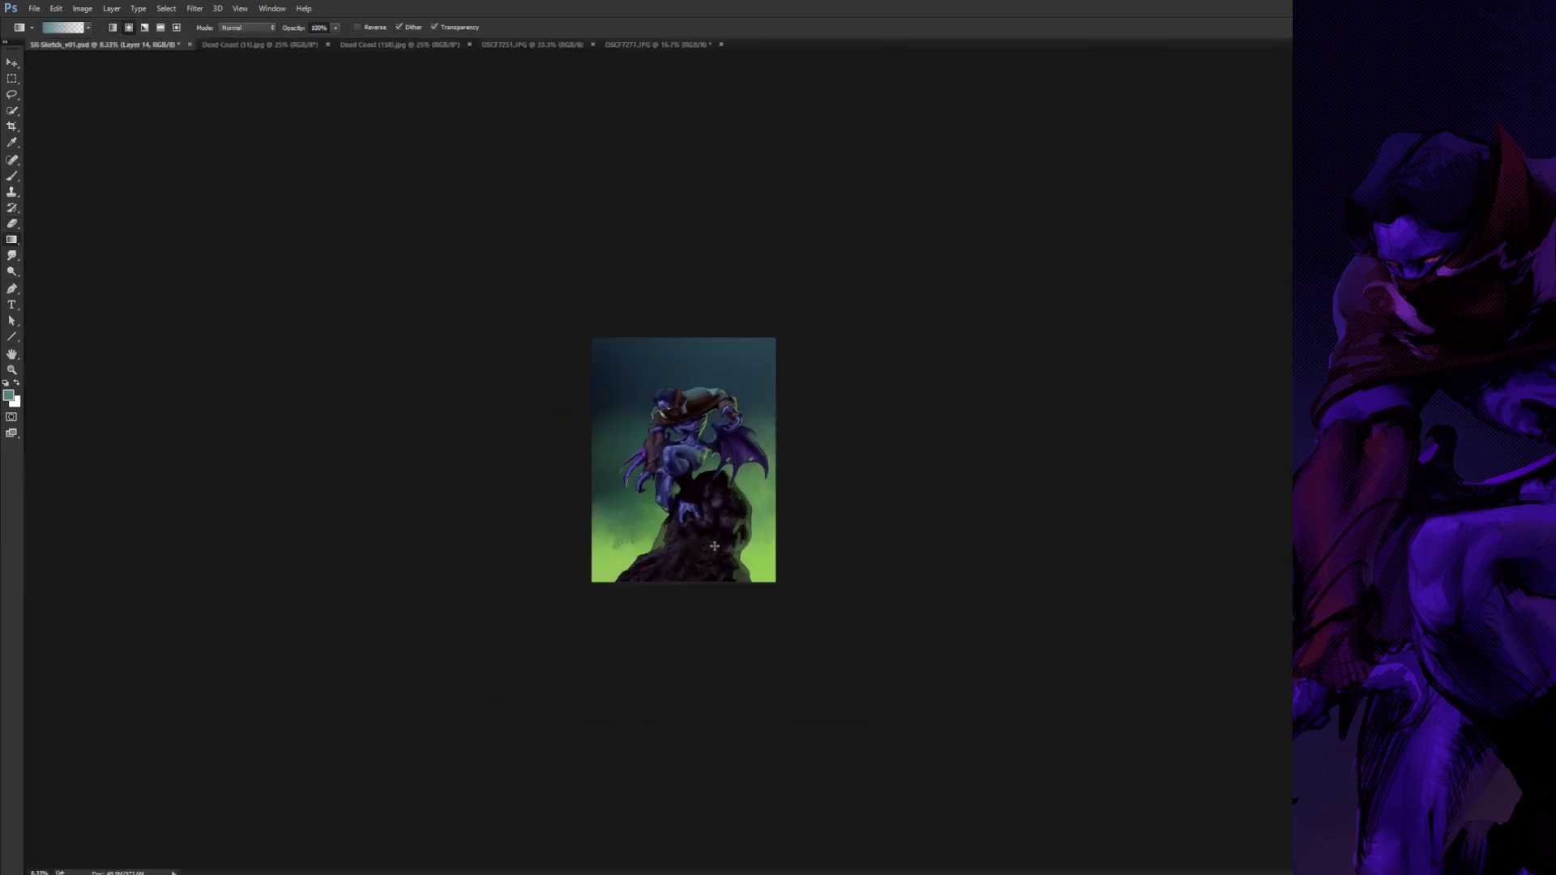
pyautogui.hotkey('ctrl', '+')
pyautogui.hotkey('ctrl', '+')
pyautogui.hotkey('ctrl', '+')
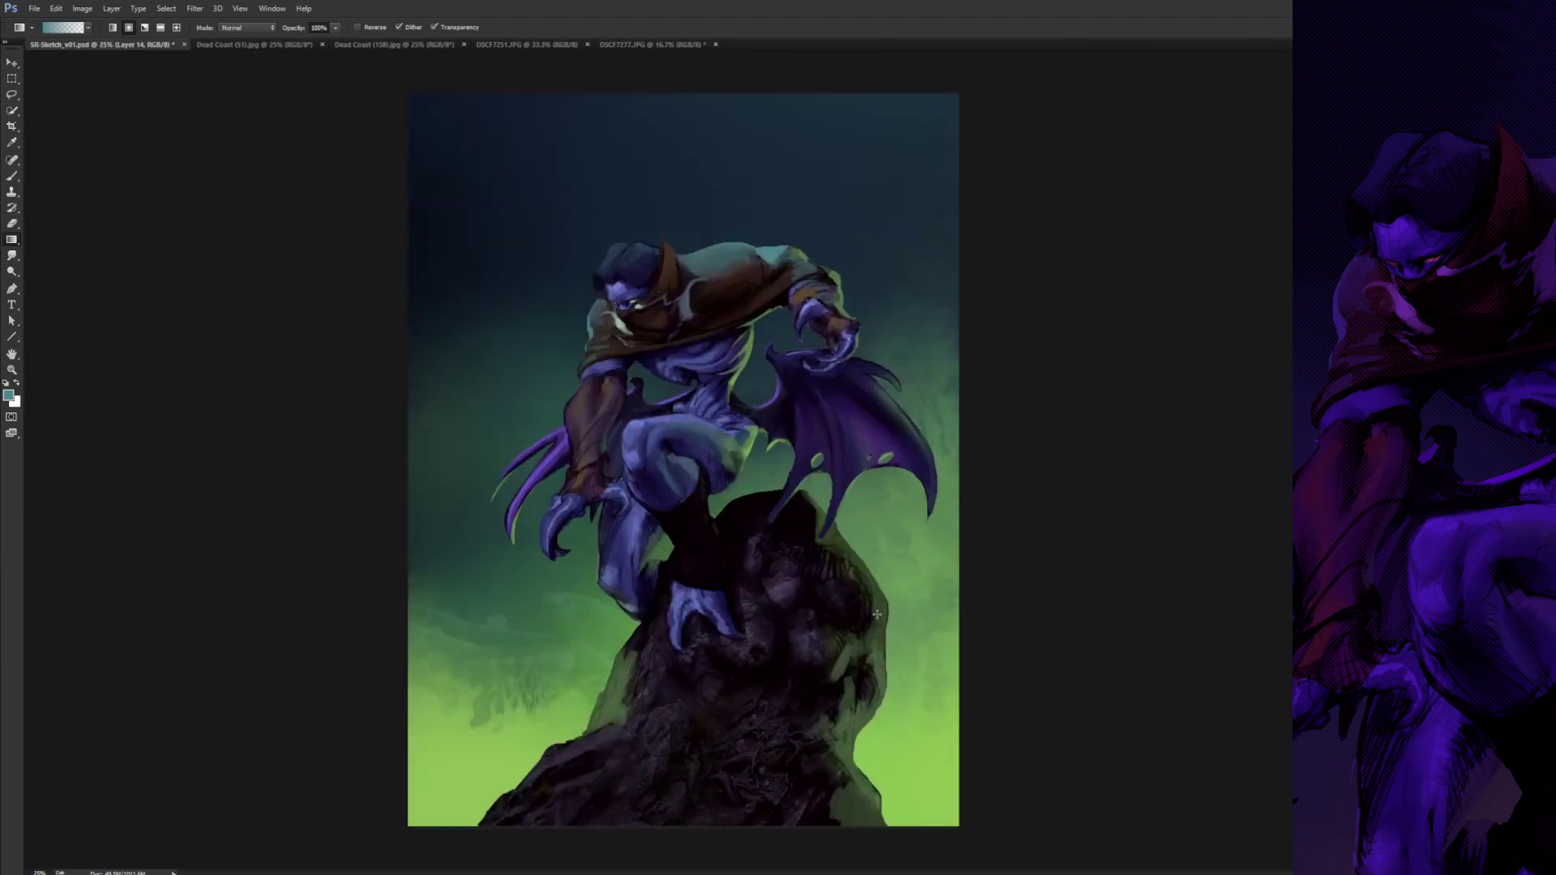
# - Save the painting and close the Dead Coast and DSCF reference photo documents
pyautogui.hotkey('ctrl', 's')
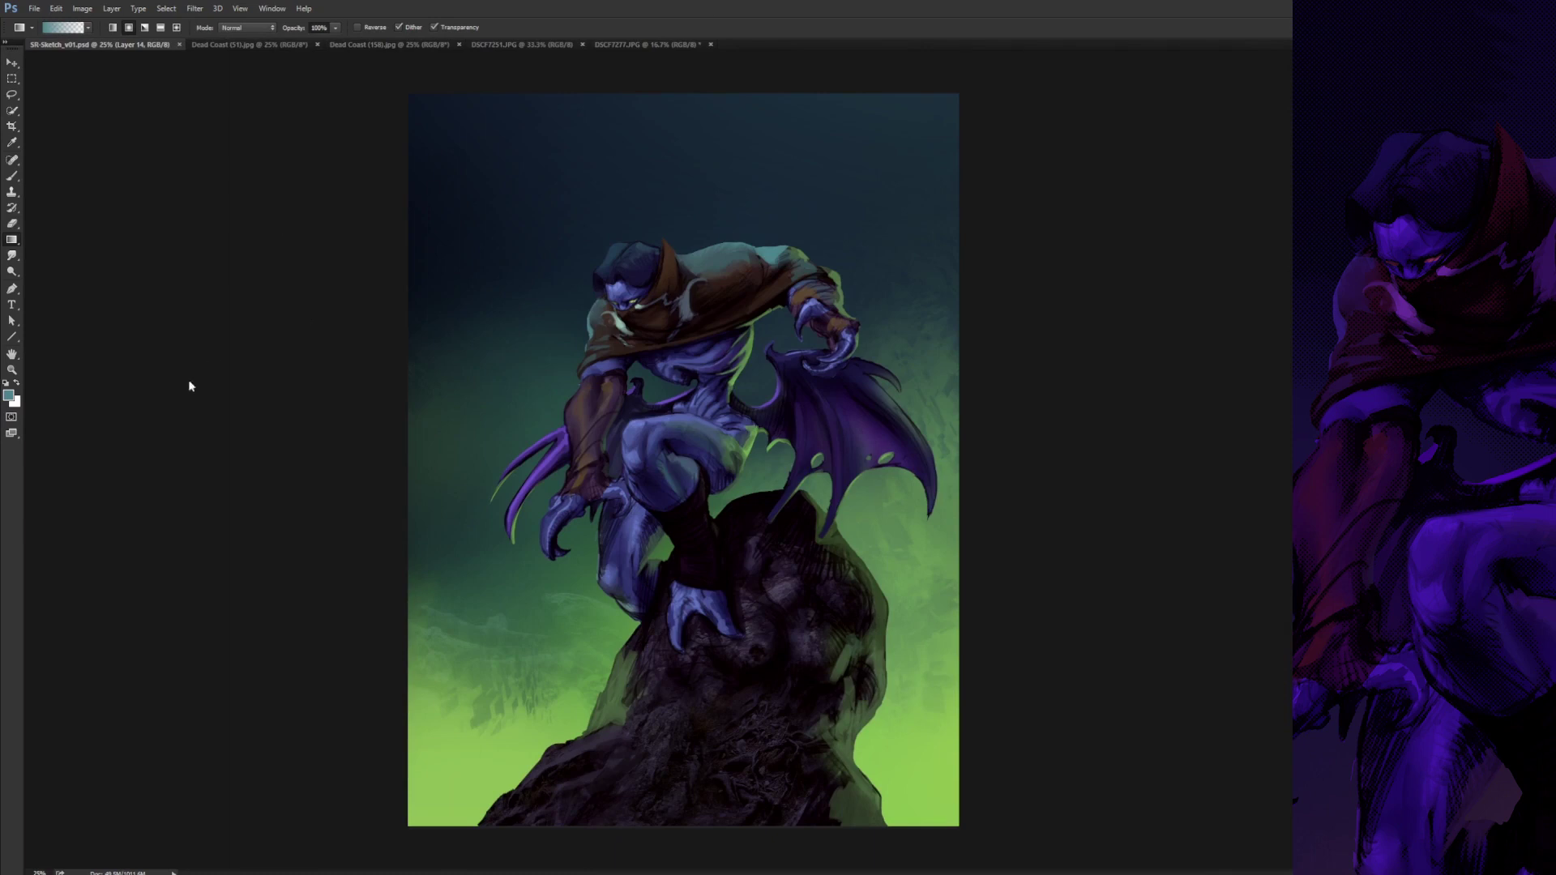
pyautogui.click(317, 44)
pyautogui.click(320, 44)
pyautogui.click(303, 45)
pyautogui.click(306, 44)
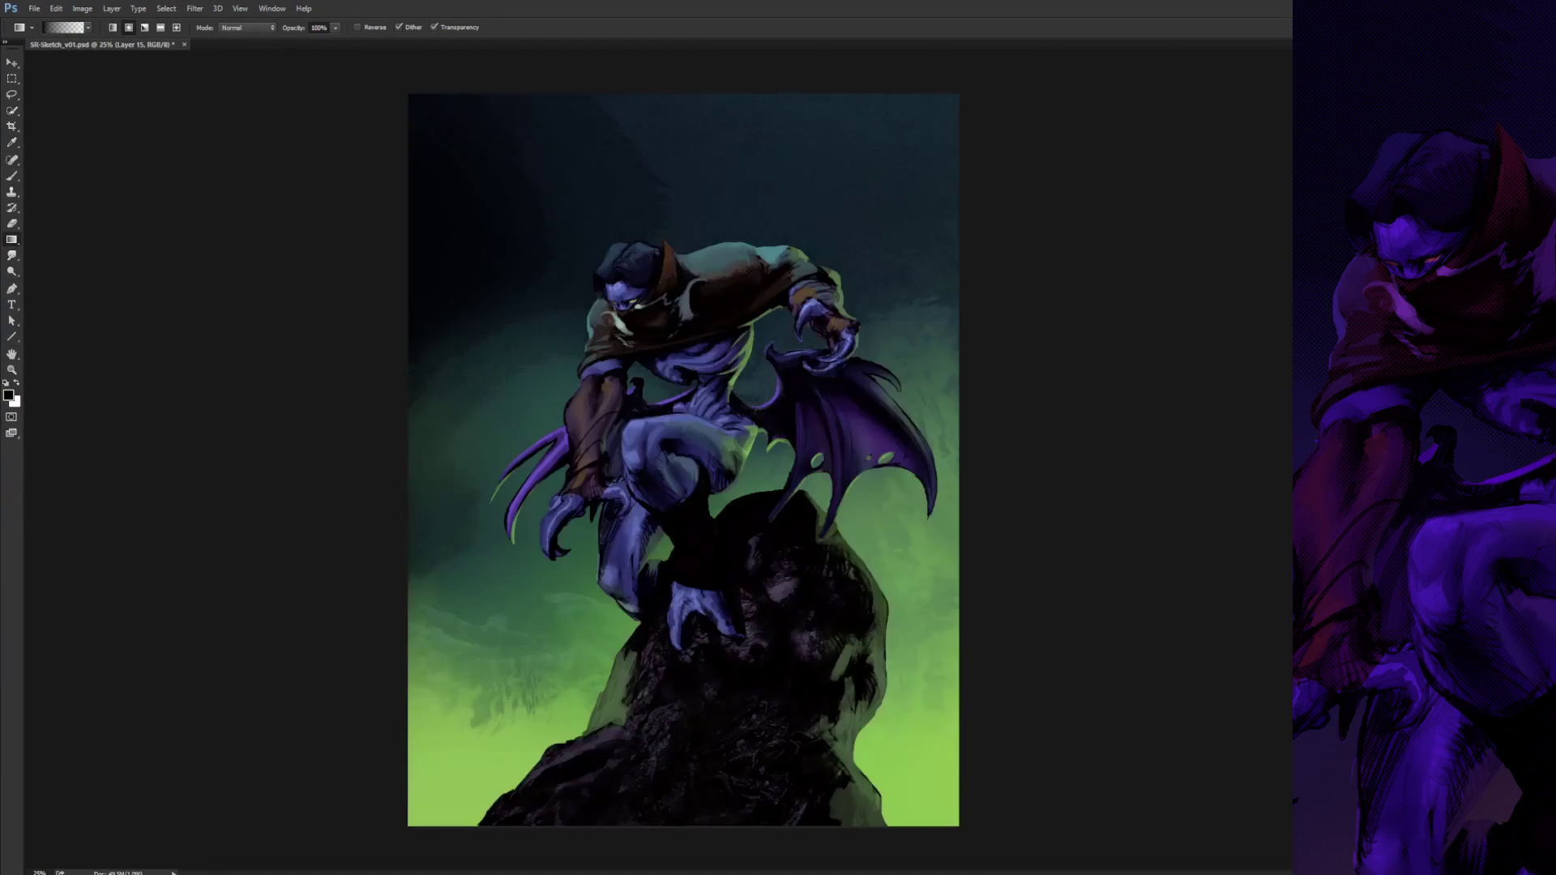
# - Check the figure and wing up close and save the painting
pyautogui.hotkey('ctrl', '+')
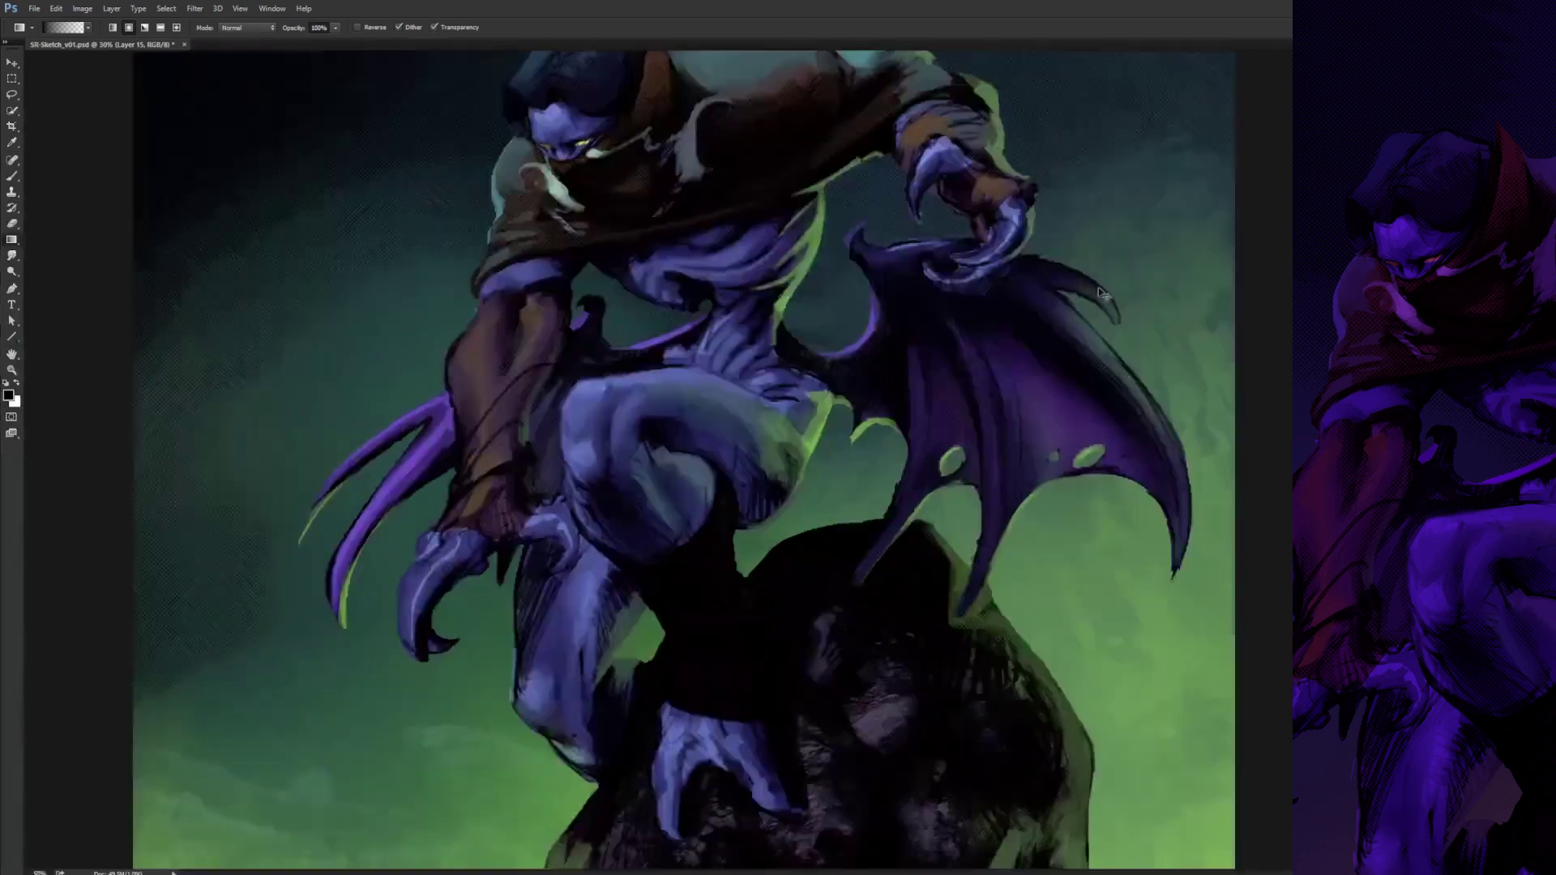
pyautogui.hotkey('ctrl', '-')
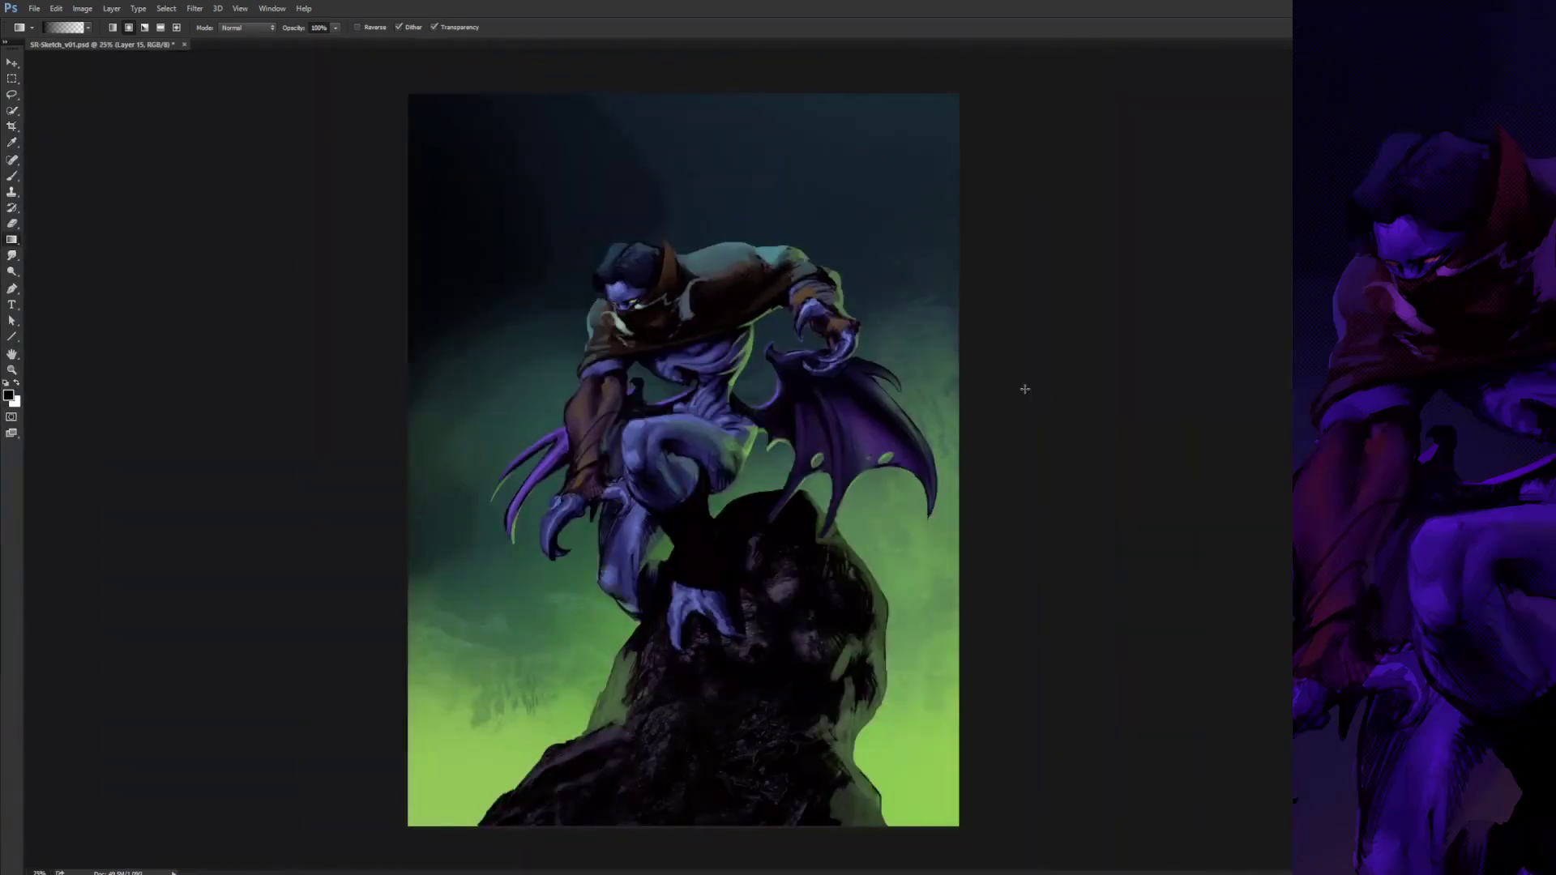
pyautogui.hotkey('ctrl', 's')
# - Paint sampled green mist over the rock's base on a new layer and erase the excess along the rock
pyautogui.hotkey('ctrl', 'shift', 'alt', 'n')
pyautogui.hotkey('ctrl', '-')
pyautogui.press('b')
pyautogui.keyDown('alt'); pyautogui.click(834, 598); pyautogui.keyUp('alt')
pyautogui.moveTo(790, 677)
pyautogui.mouseDown()
pyautogui.moveTo(803, 714)
pyautogui.moveTo(517, 664)
pyautogui.mouseUp()
pyautogui.press('e')
pyautogui.moveTo(787, 561)
pyautogui.mouseDown()
pyautogui.moveTo(775, 556)
pyautogui.moveTo(695, 683)
pyautogui.moveTo(610, 658)
pyautogui.mouseUp()
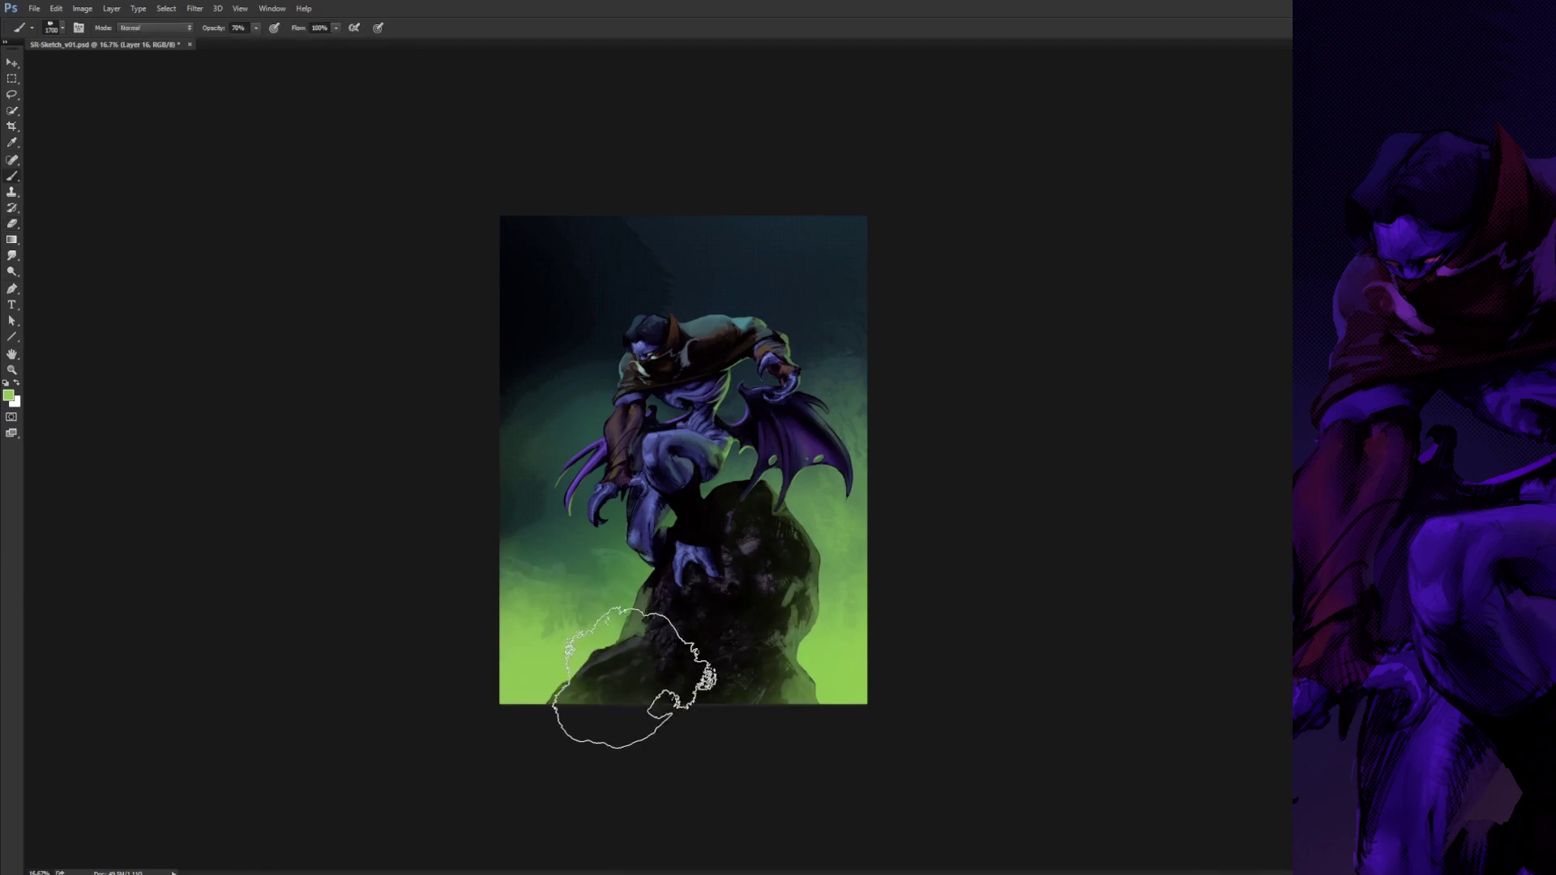